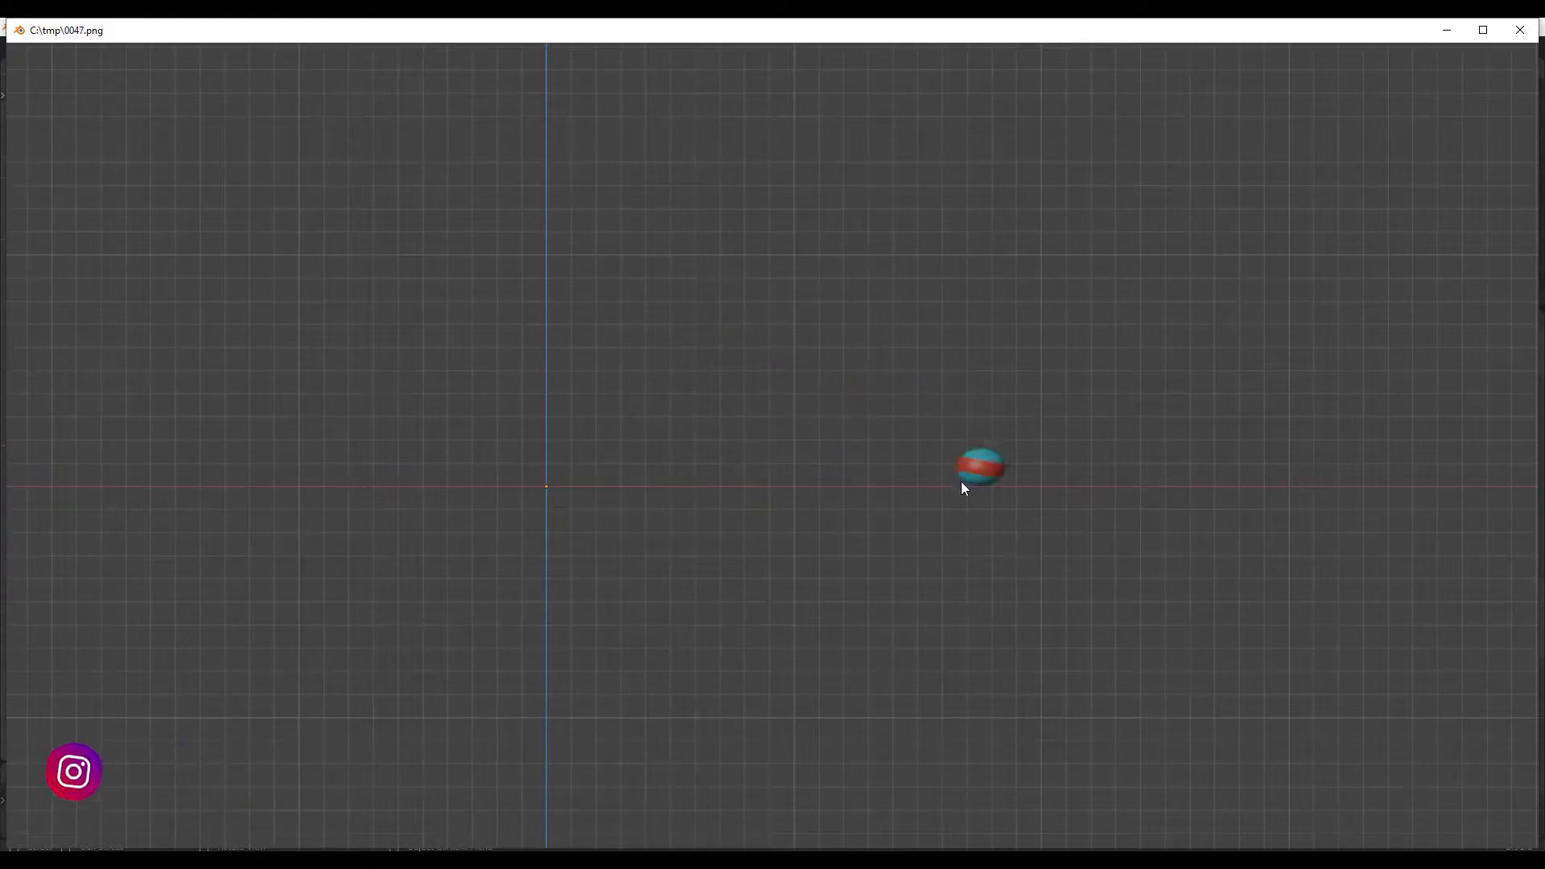
- Close the rendered animation preview to get back to the striped-ball scene
key("Escape")
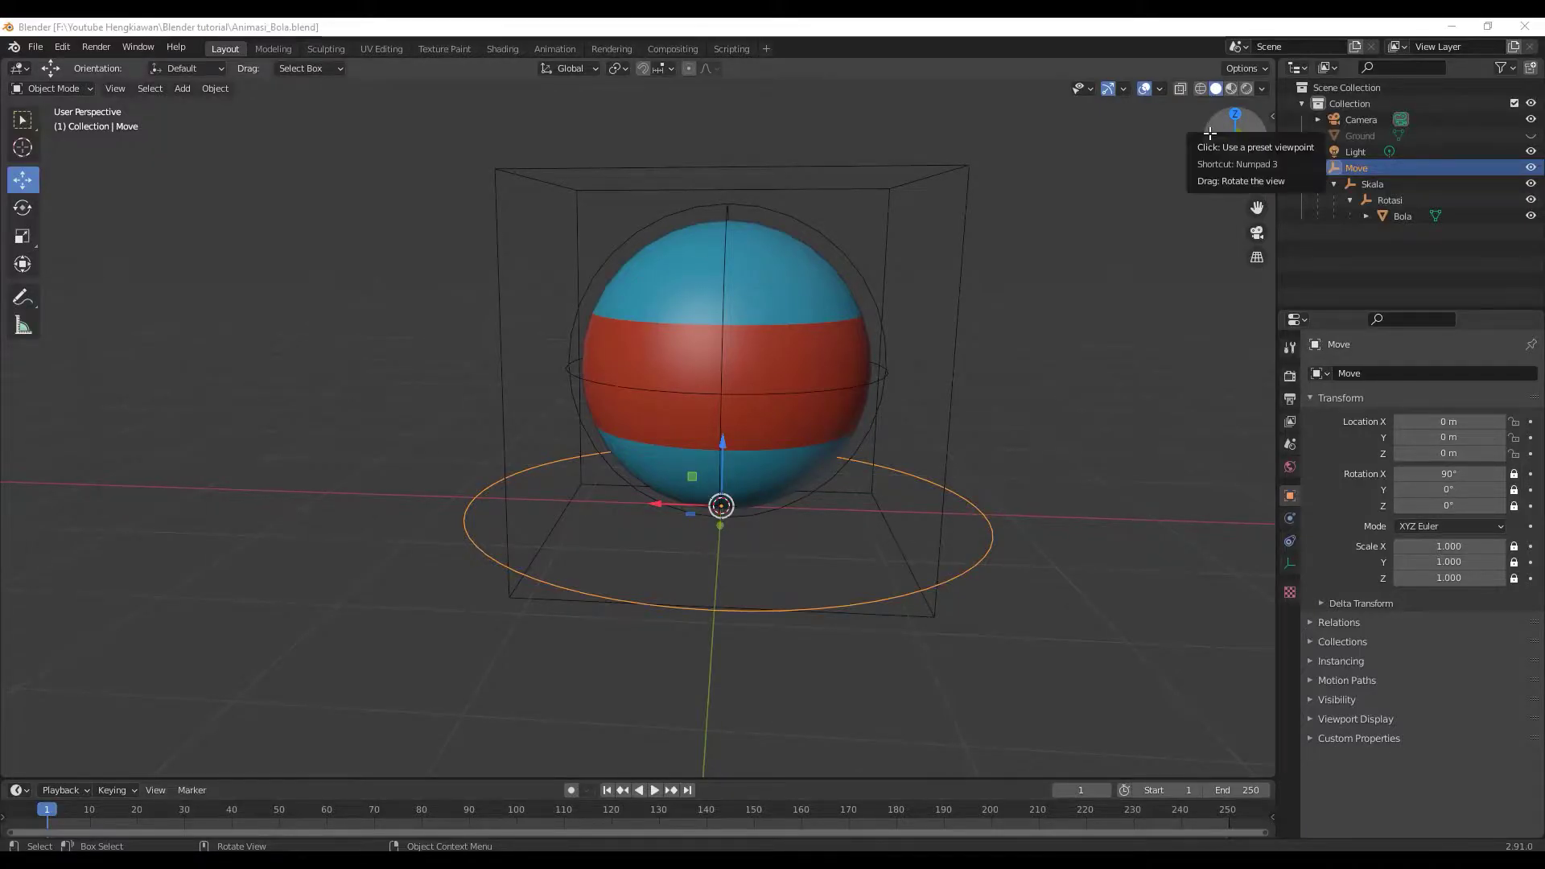
- Snap to the Right view and frame the ball and camera
left_click(1209, 133)
scroll(687, 502, "down", 5)
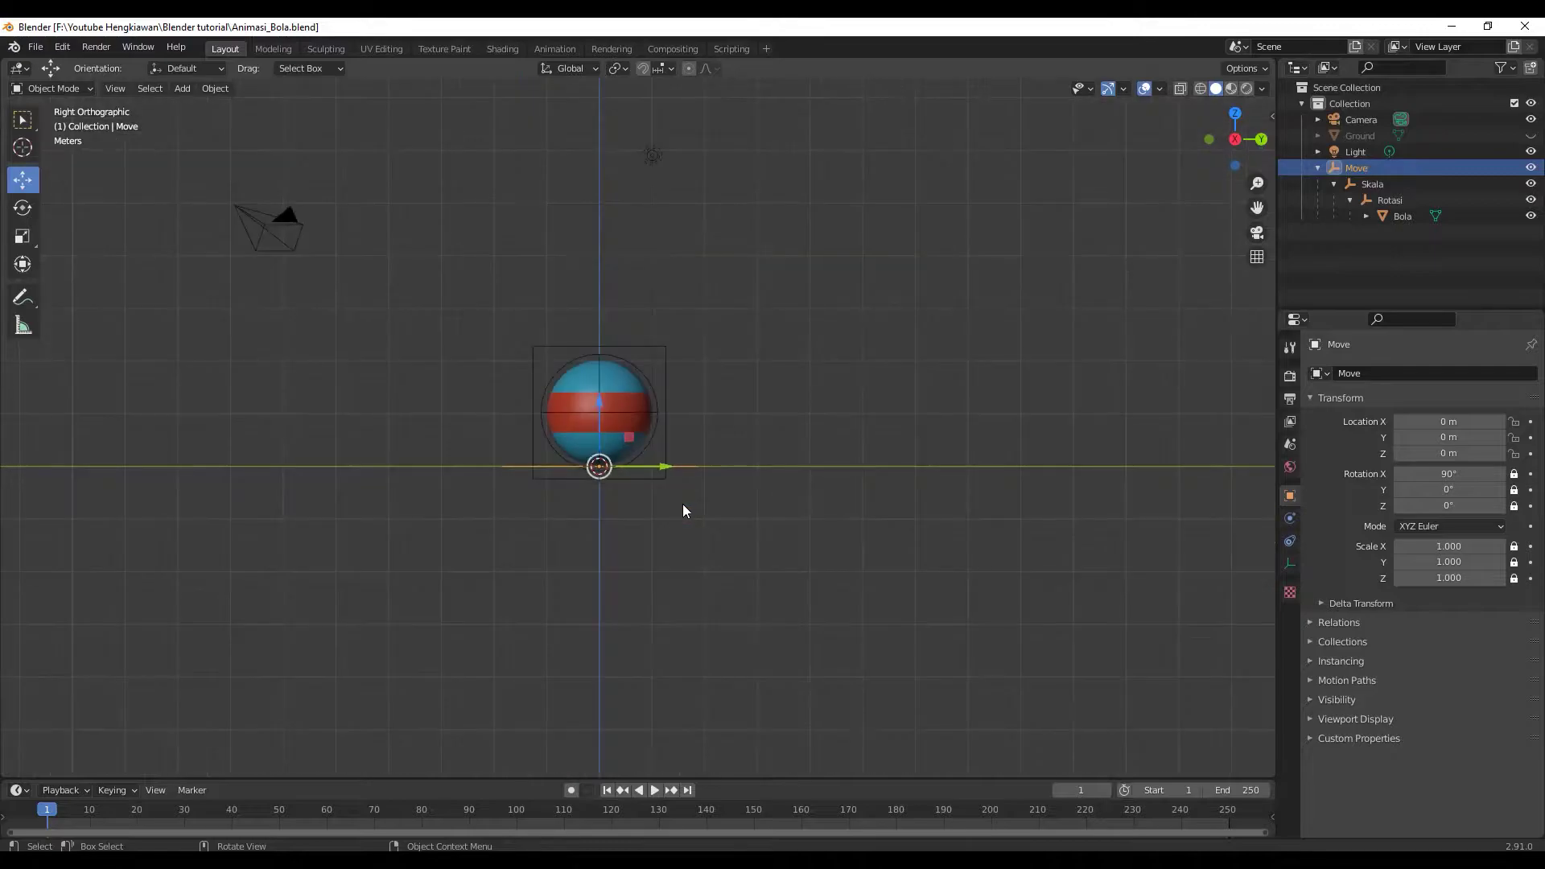
scroll(679, 505, "down", 2)
mouse_move(778, 441)
middle_mouse_down("shift")
mouse_move(664, 478)
mouse_move(736, 455)
middle_mouse_up("shift")
scroll(630, 480, "up", 3)
scroll(538, 446, "up", 2)
middle_click_drag(537, 445, 558, 485)
- Reselect the Move empty and switch to a panned Front Orthographic view
left_click(565, 495)
left_click(539, 505)
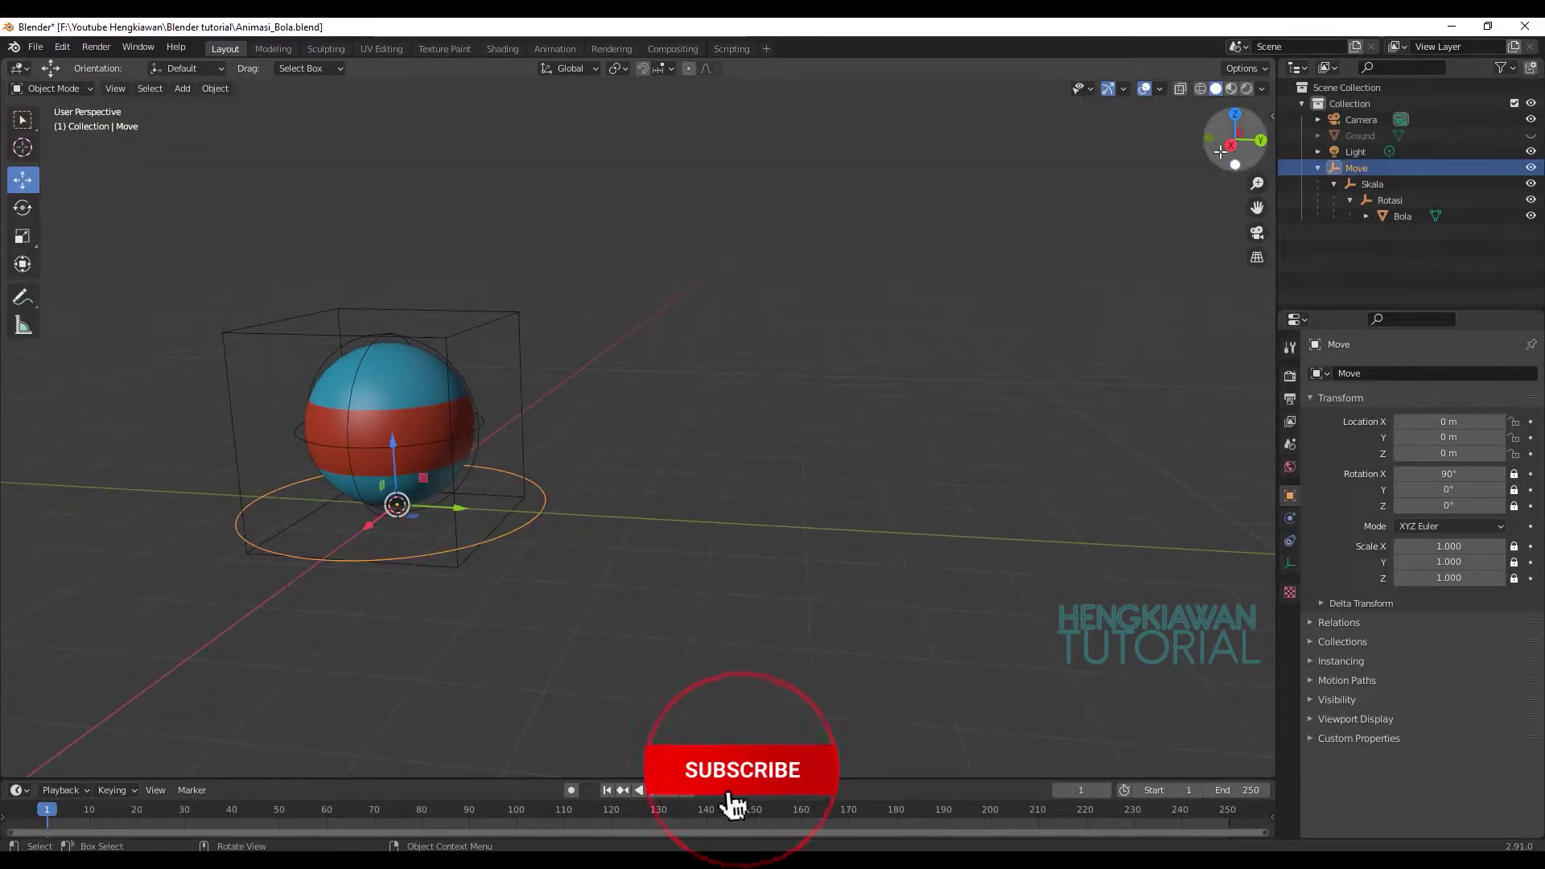
left_click(1208, 136)
scroll(734, 435, "down", 3)
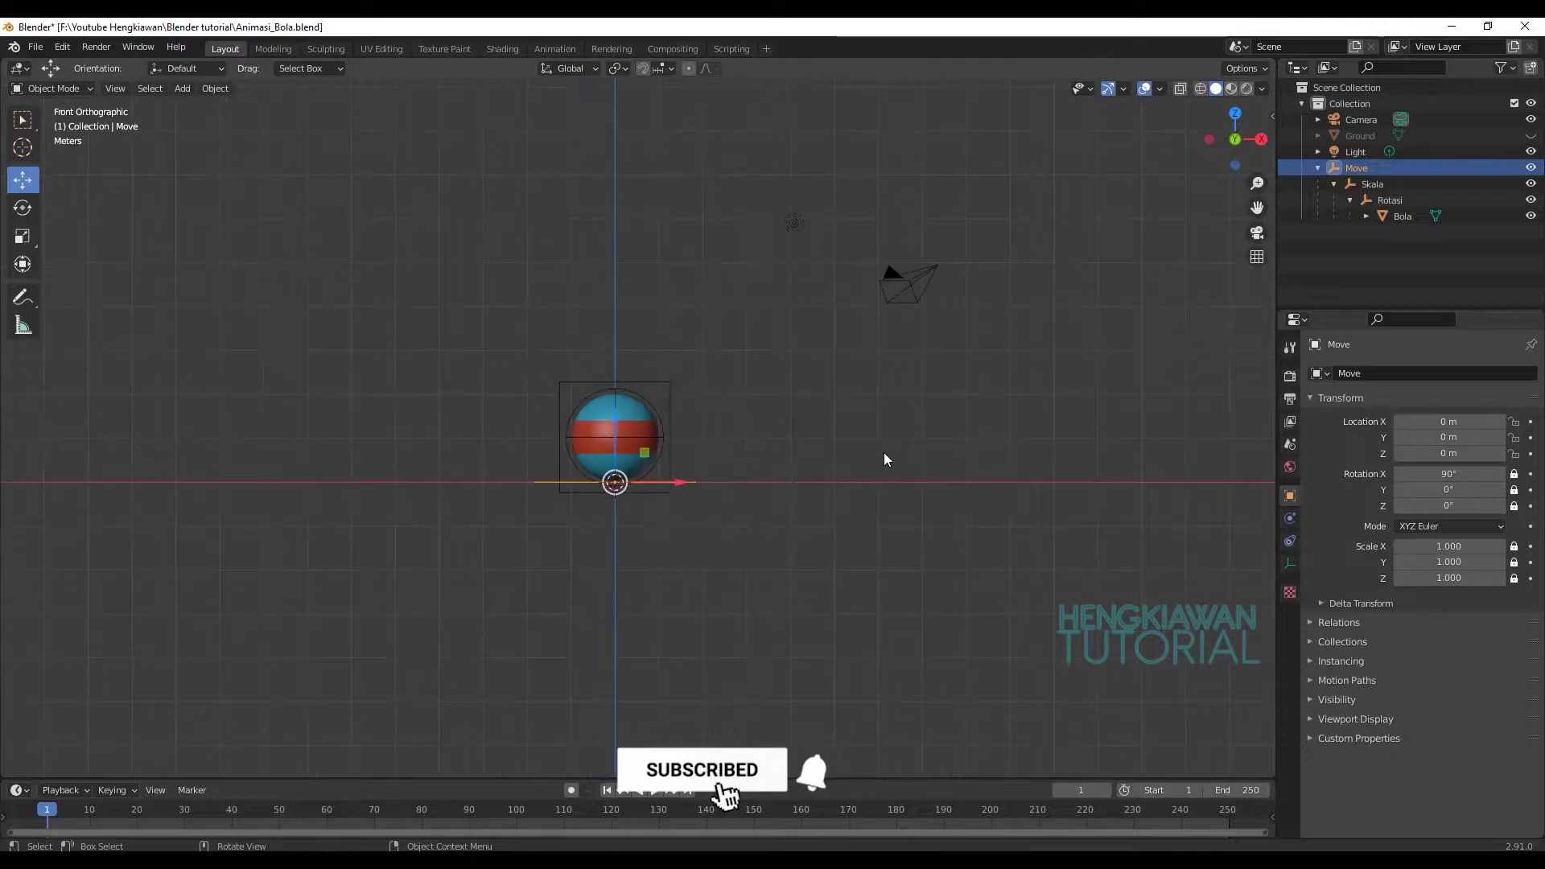
middle_click_drag(886, 459, 728, 483, "shift")
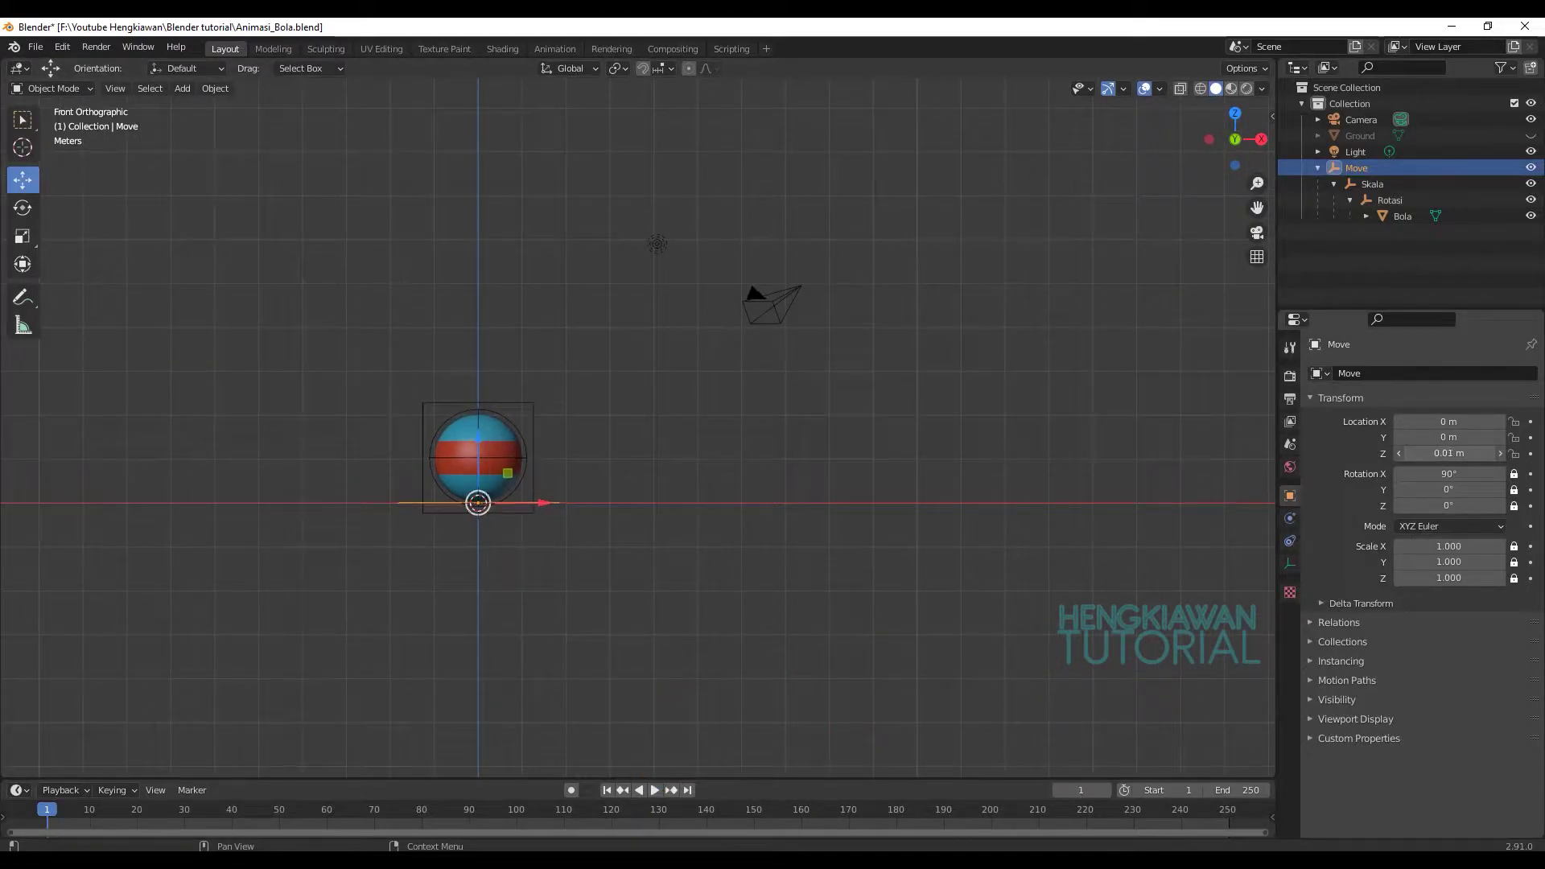
- Set the Move empty's Location Z to 10 m
mouse_move(1441, 453)
left_mouse_down()
mouse_move(1476, 453)
mouse_move(1436, 452)
left_mouse_up()
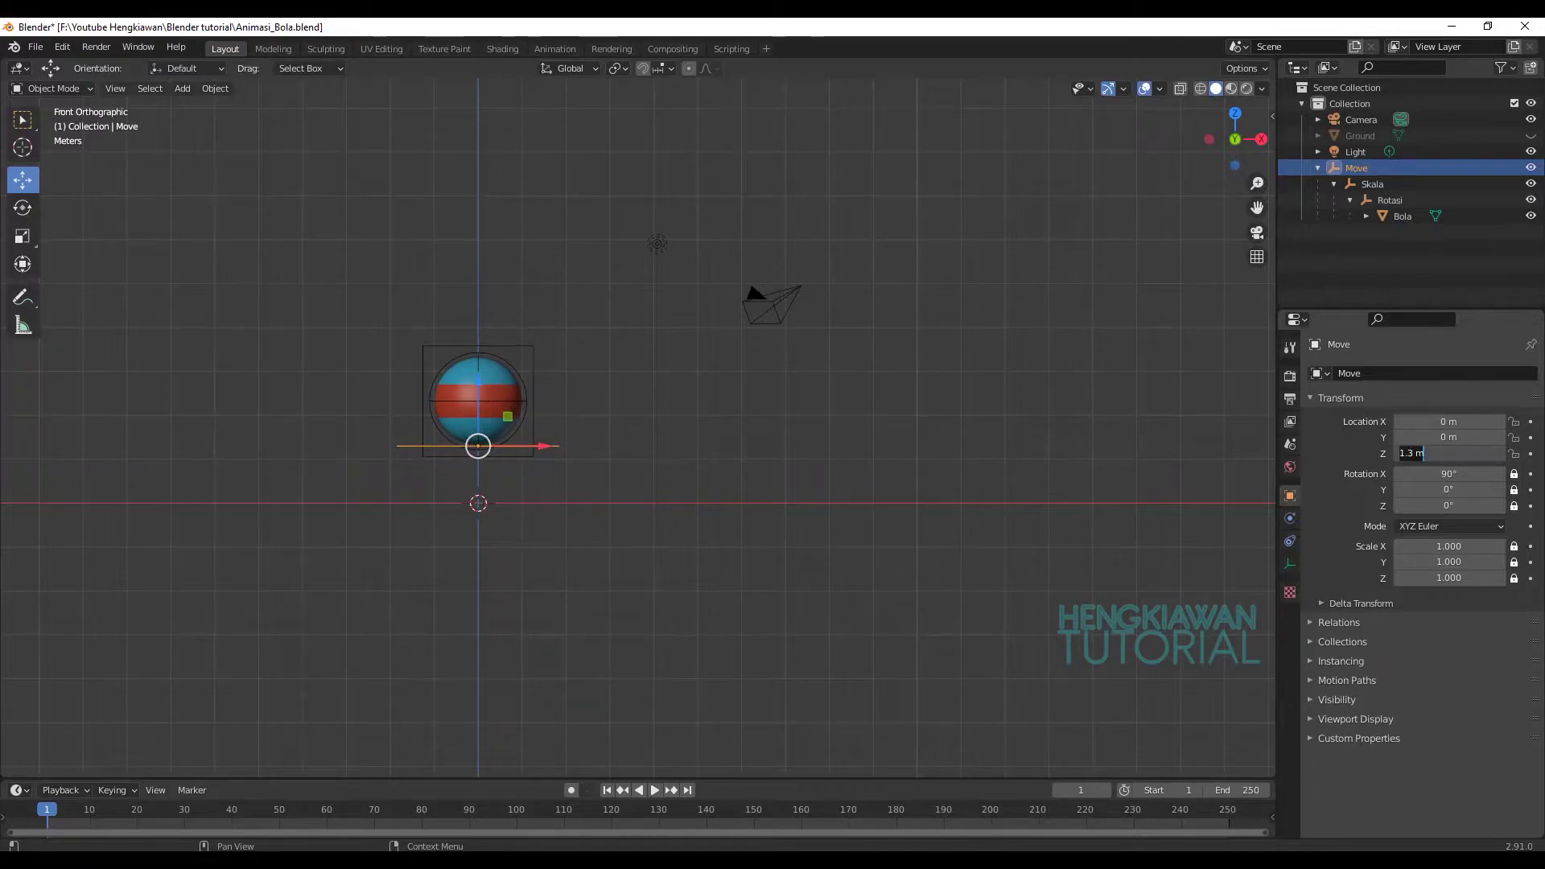
type("0")
key("Return")
- Recentre the raised ball and turn on Auto Keying in the timeline
scroll(640, 426, "down", 6)
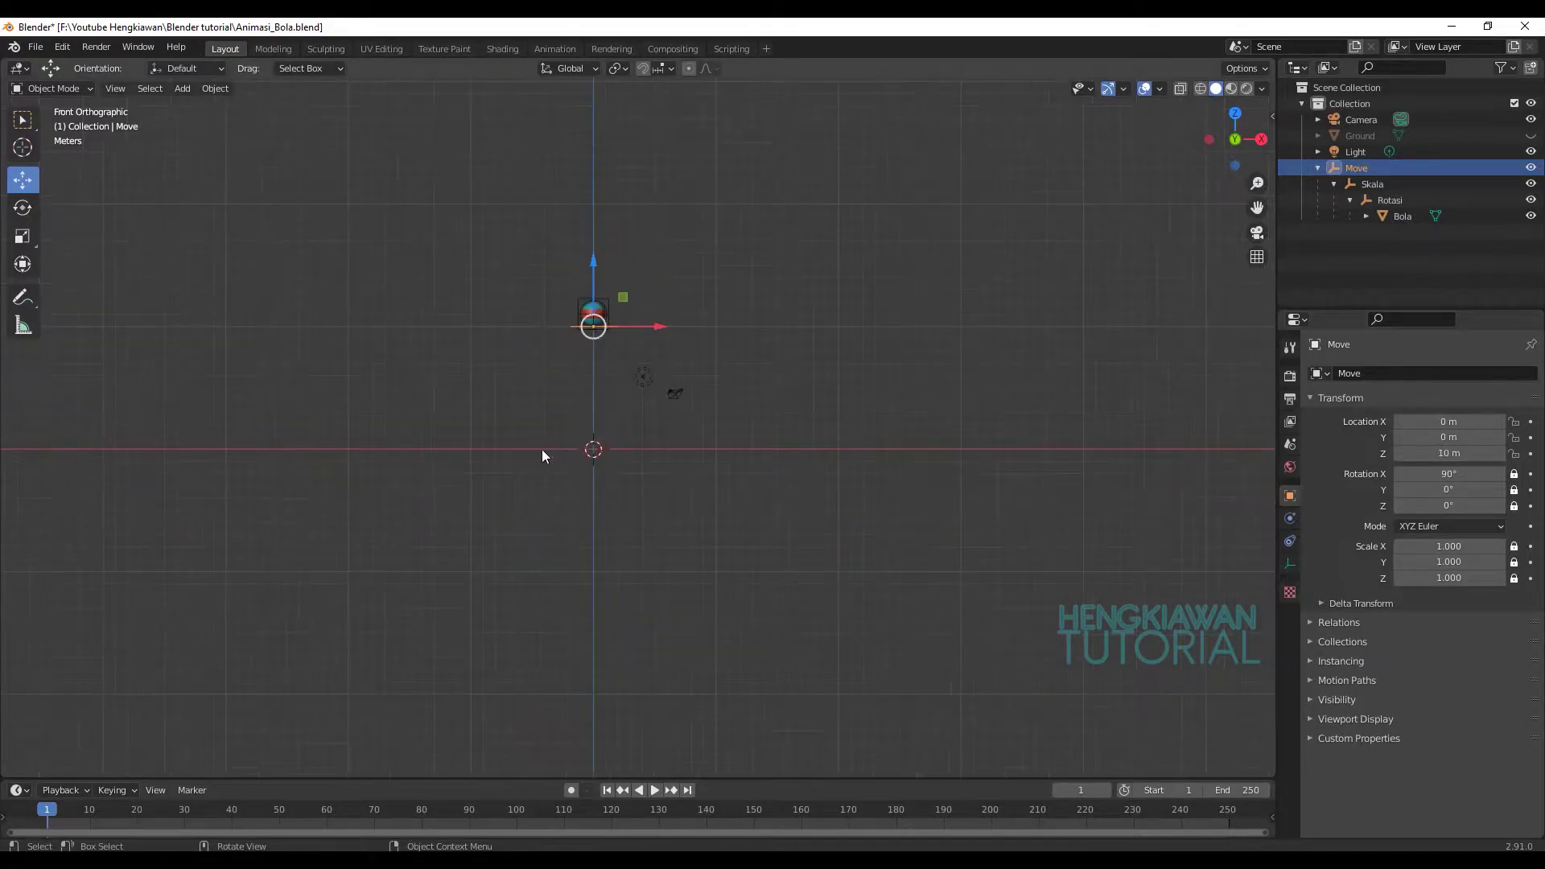
scroll(639, 419, "up", 1)
scroll(642, 423, "up", 5)
mouse_move(634, 523)
middle_mouse_down("shift")
mouse_move(813, 413)
mouse_move(766, 452)
mouse_move(771, 475)
mouse_move(746, 505)
middle_mouse_up("shift")
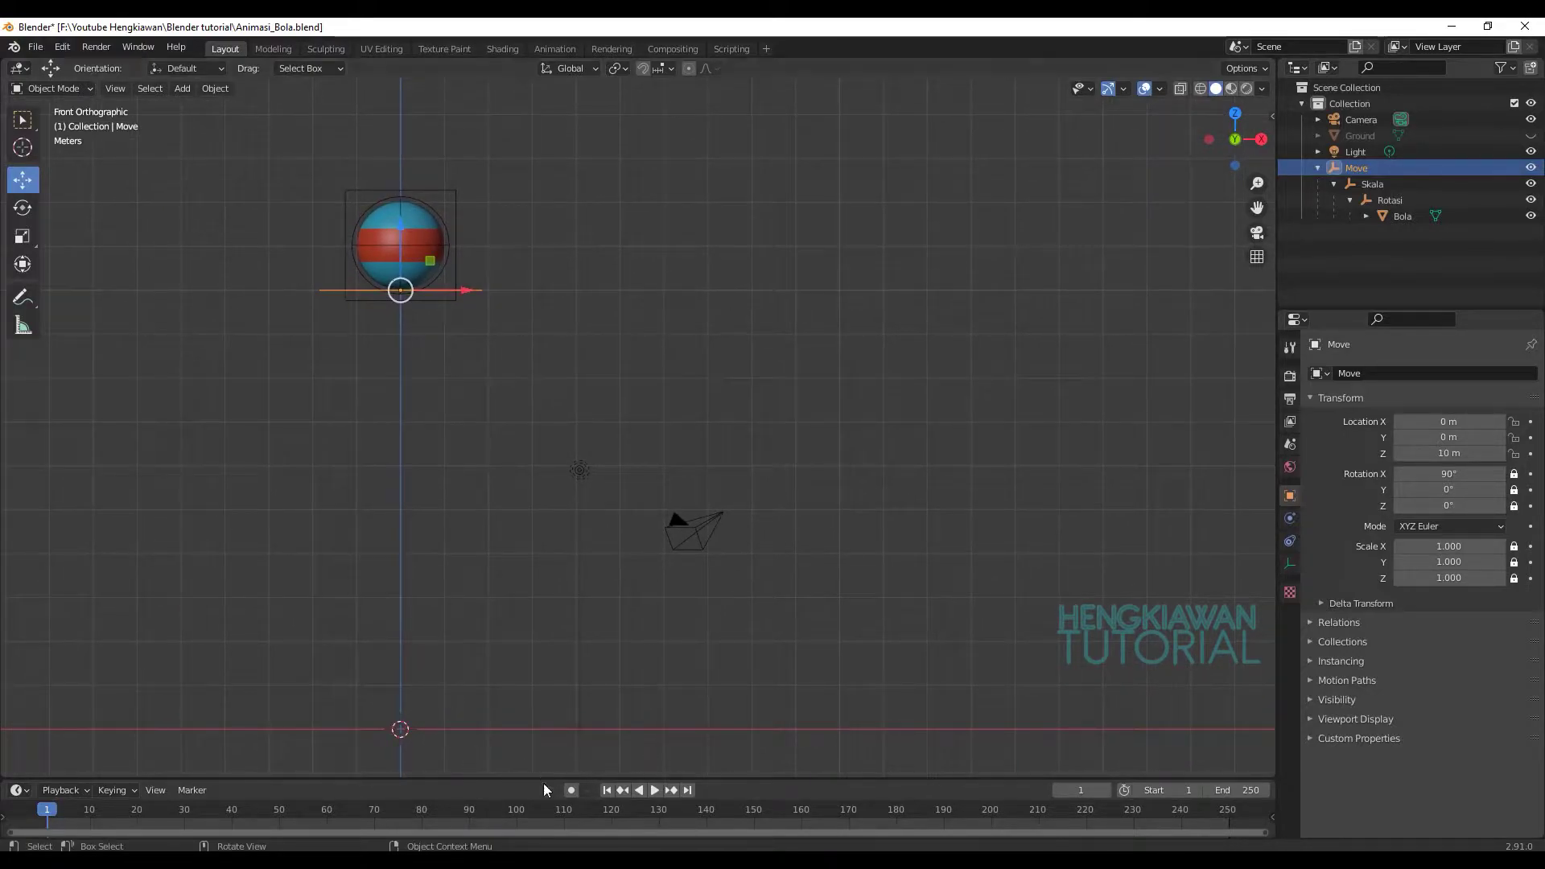
left_click(571, 790)
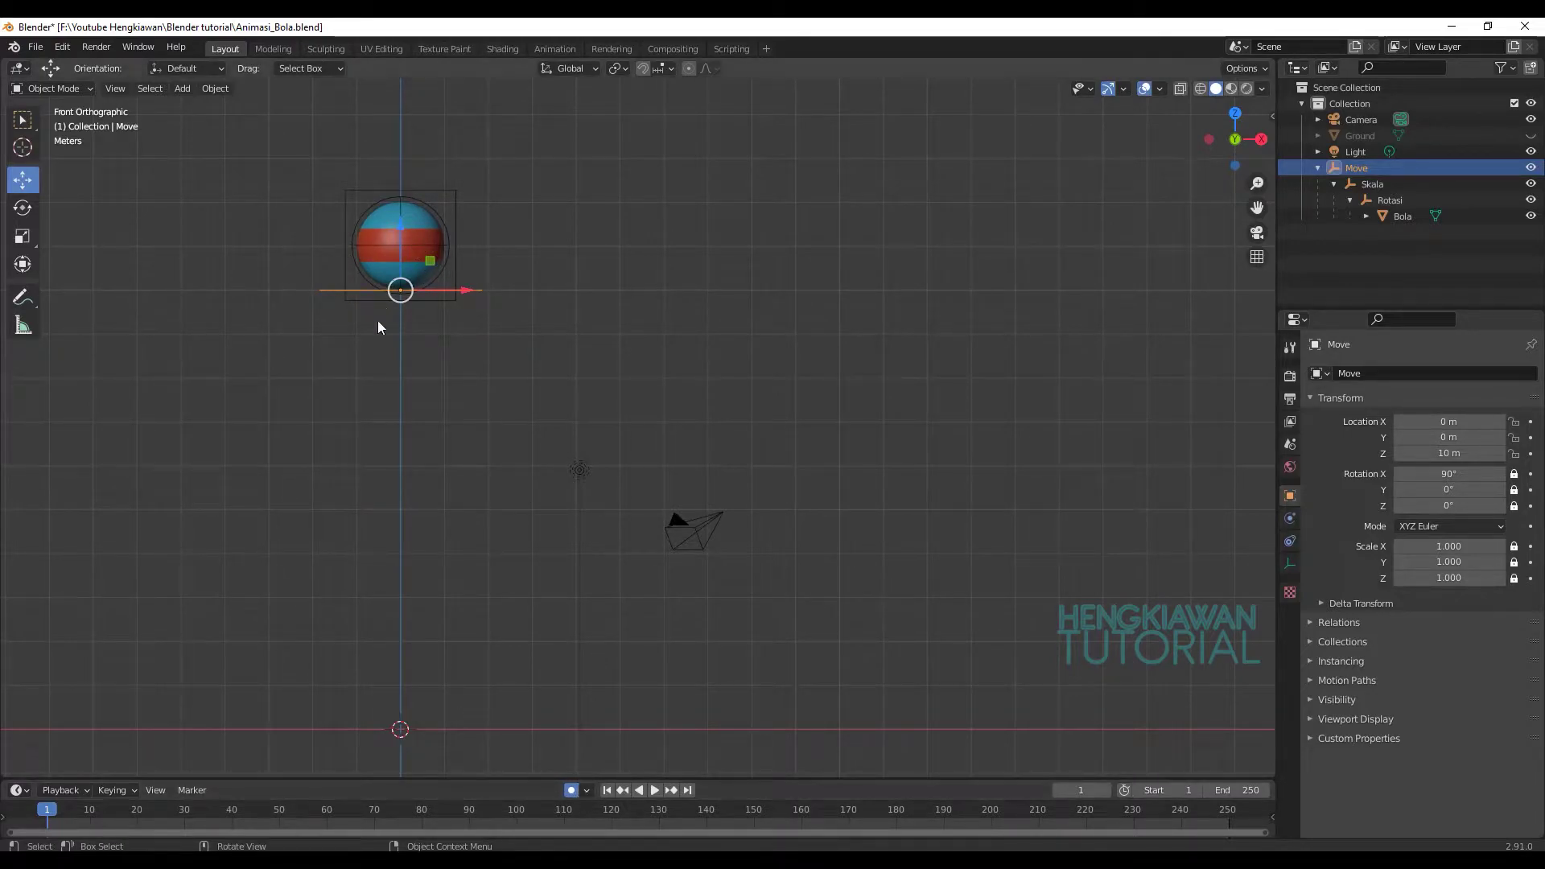
- Insert a Location keyframe at frame 1 and enlarge the timeline
key("i")
left_click(473, 243)
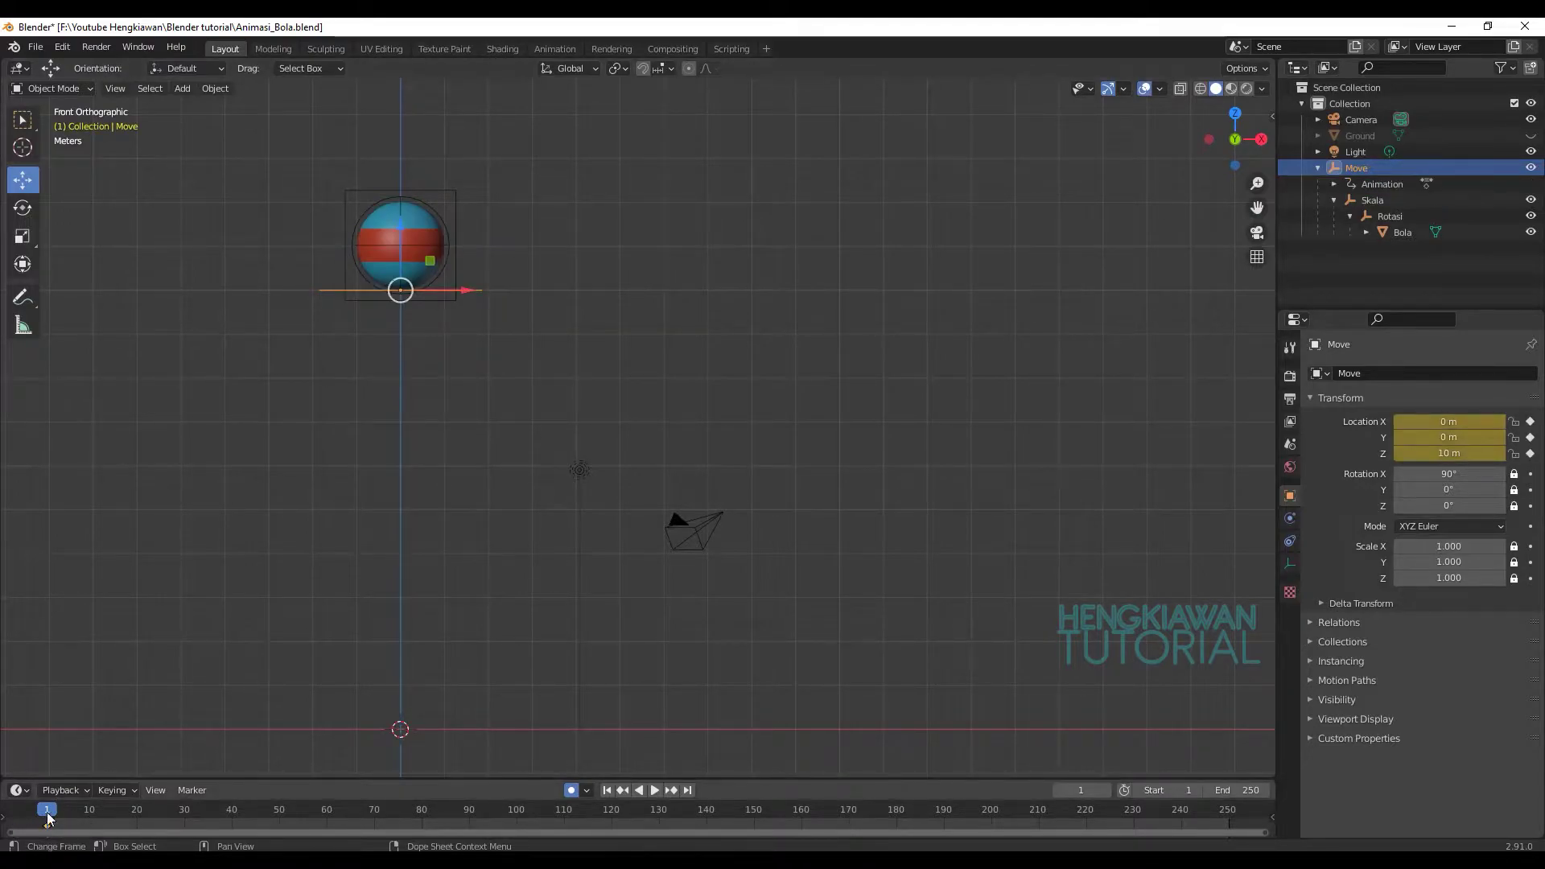
left_click_drag(349, 779, 349, 681)
- Hide the camera and light, then view the scene from the left side
left_click_drag(552, 357, 836, 557)
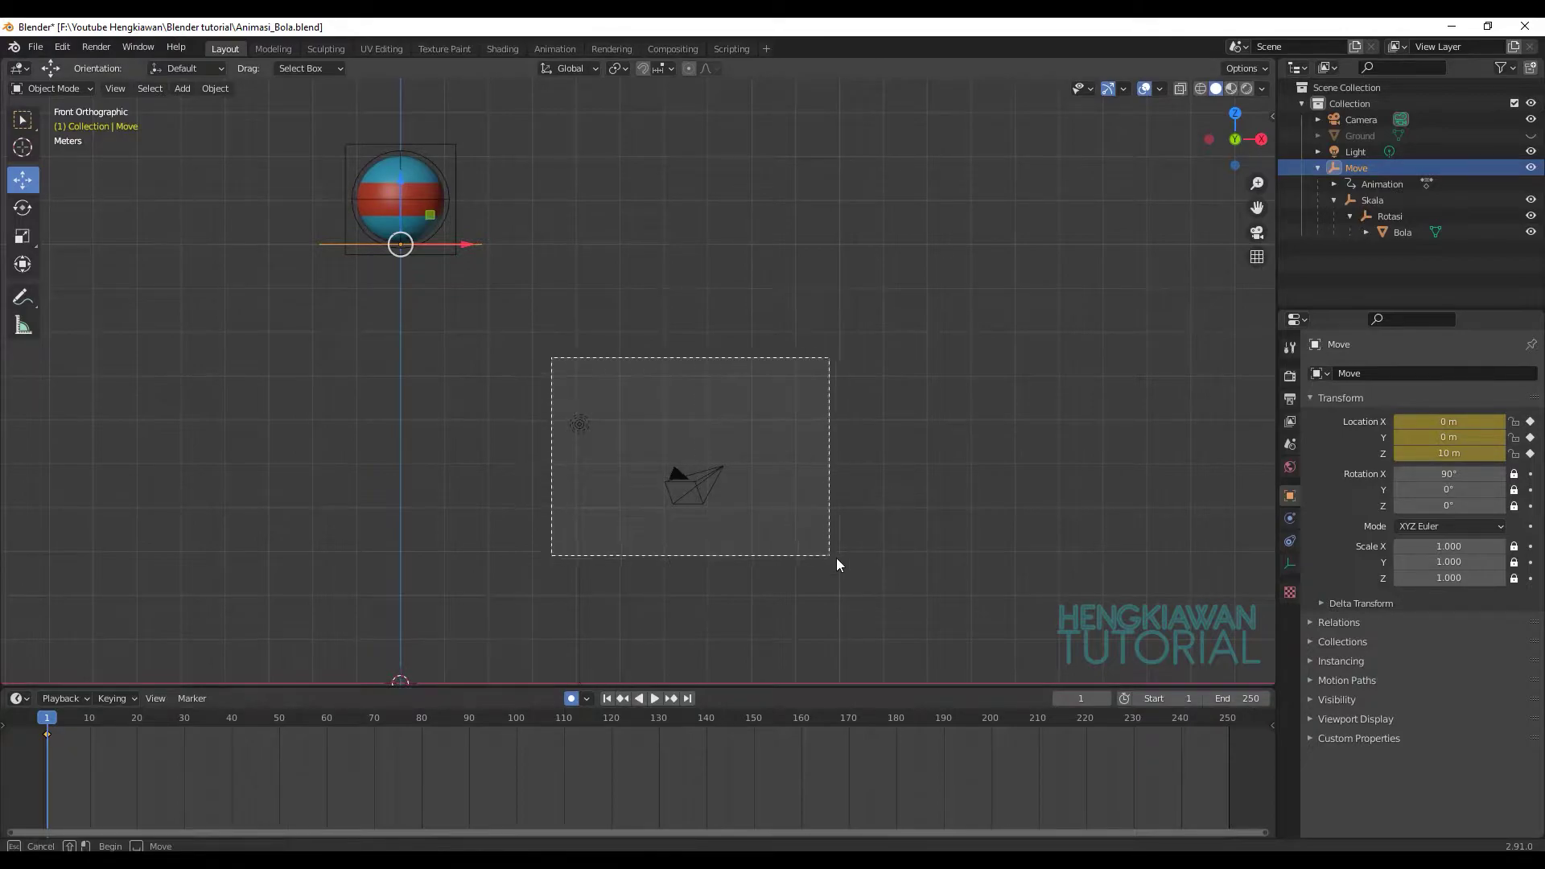
left_click(1531, 119)
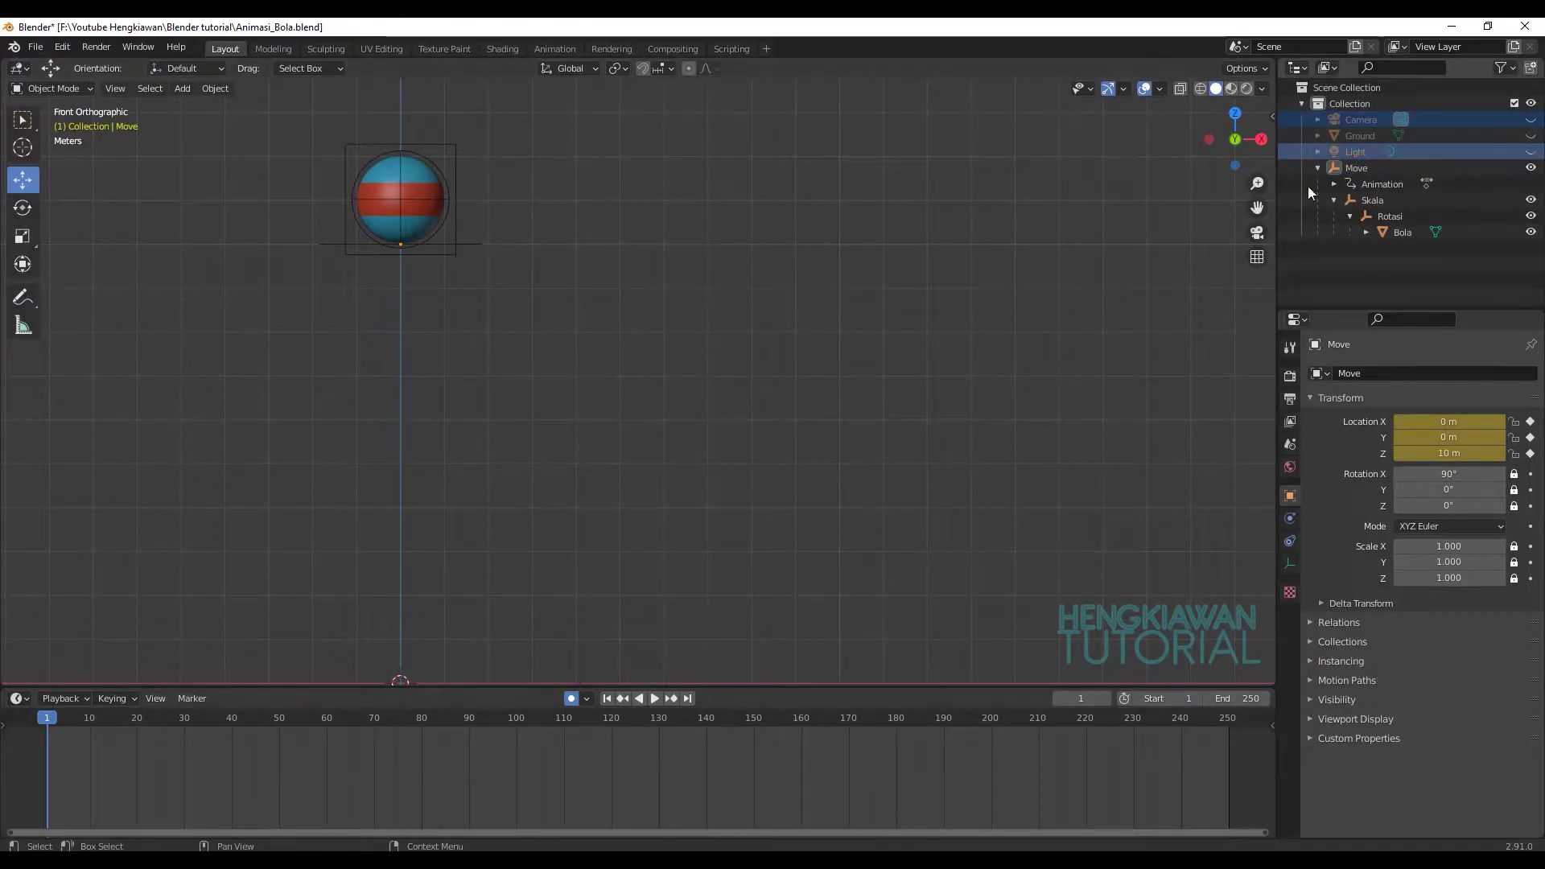
middle_click_drag(880, 515, 885, 483)
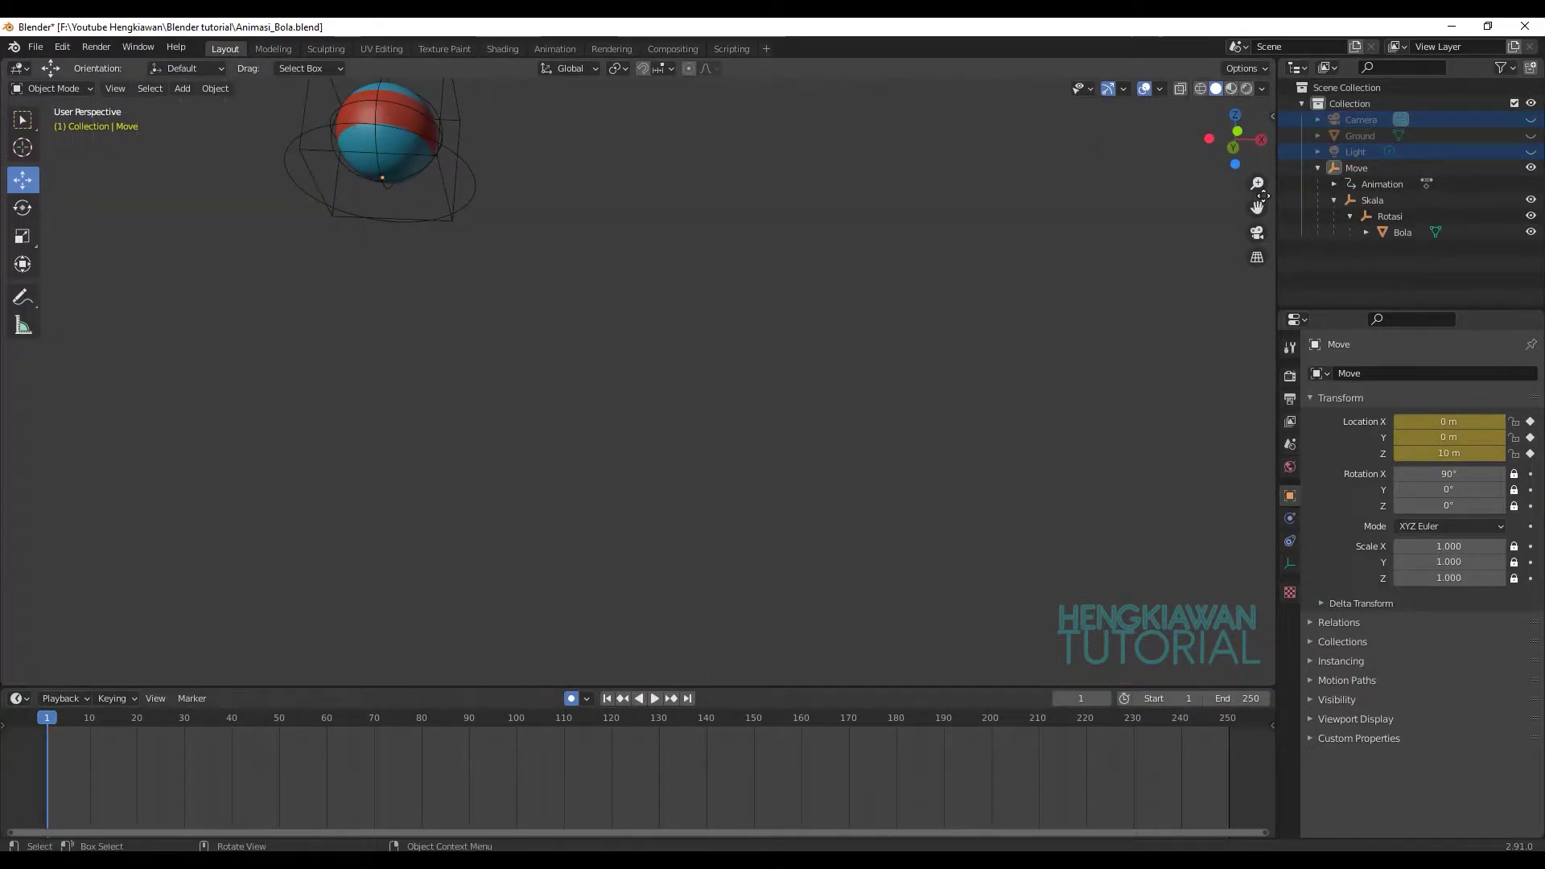
left_click(1212, 140)
scroll(635, 422, "down", 4)
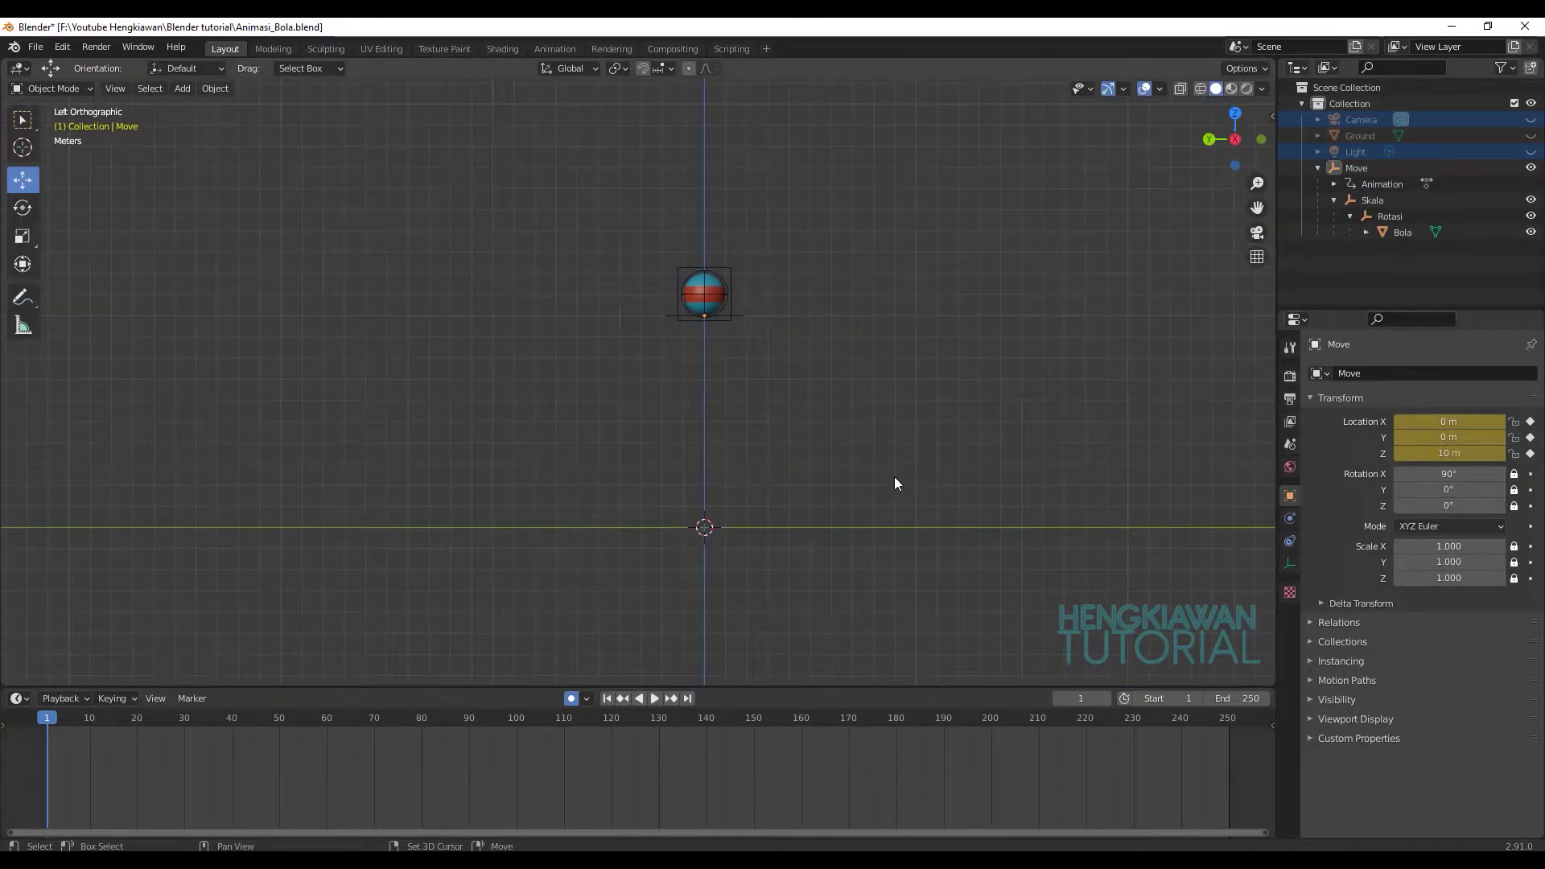
- Frame the ball and ground, reselect the Move empty, and go to frame 10
middle_click_drag(895, 483, 703, 511, "shift")
scroll(623, 383, "up", 3)
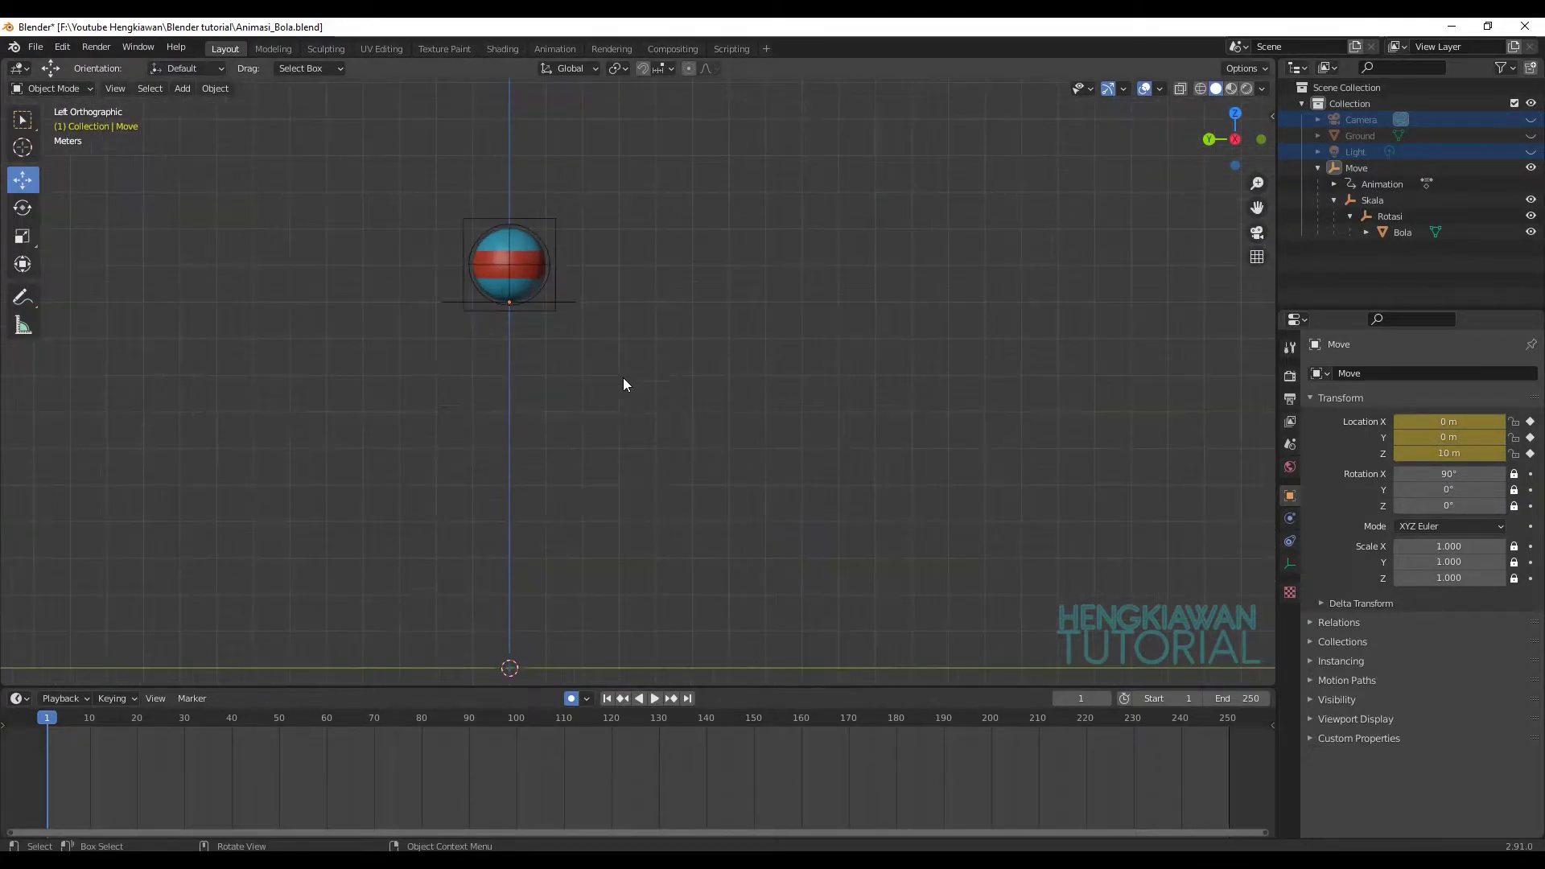
left_click(573, 301)
left_click_drag(64, 734, 90, 724)
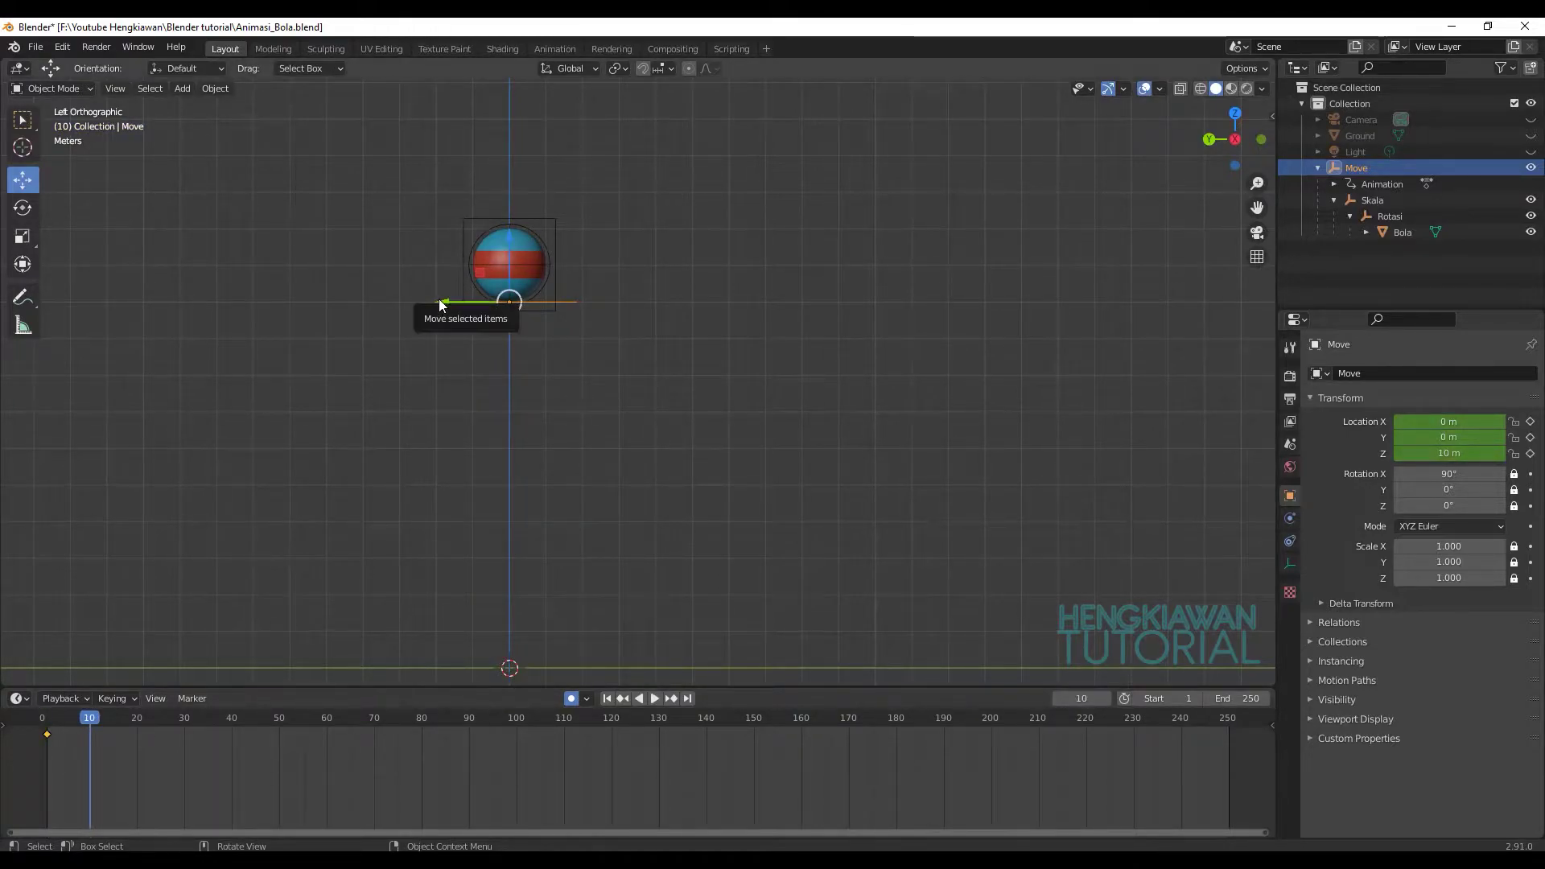
- At frame 10, place the ball on the ground at Y -3.849 m, Z 0 m
mouse_move(441, 302)
left_mouse_down()
mouse_move(619, 257)
mouse_move(632, 604)
mouse_move(632, 590)
left_mouse_up()
double_click(1448, 453)
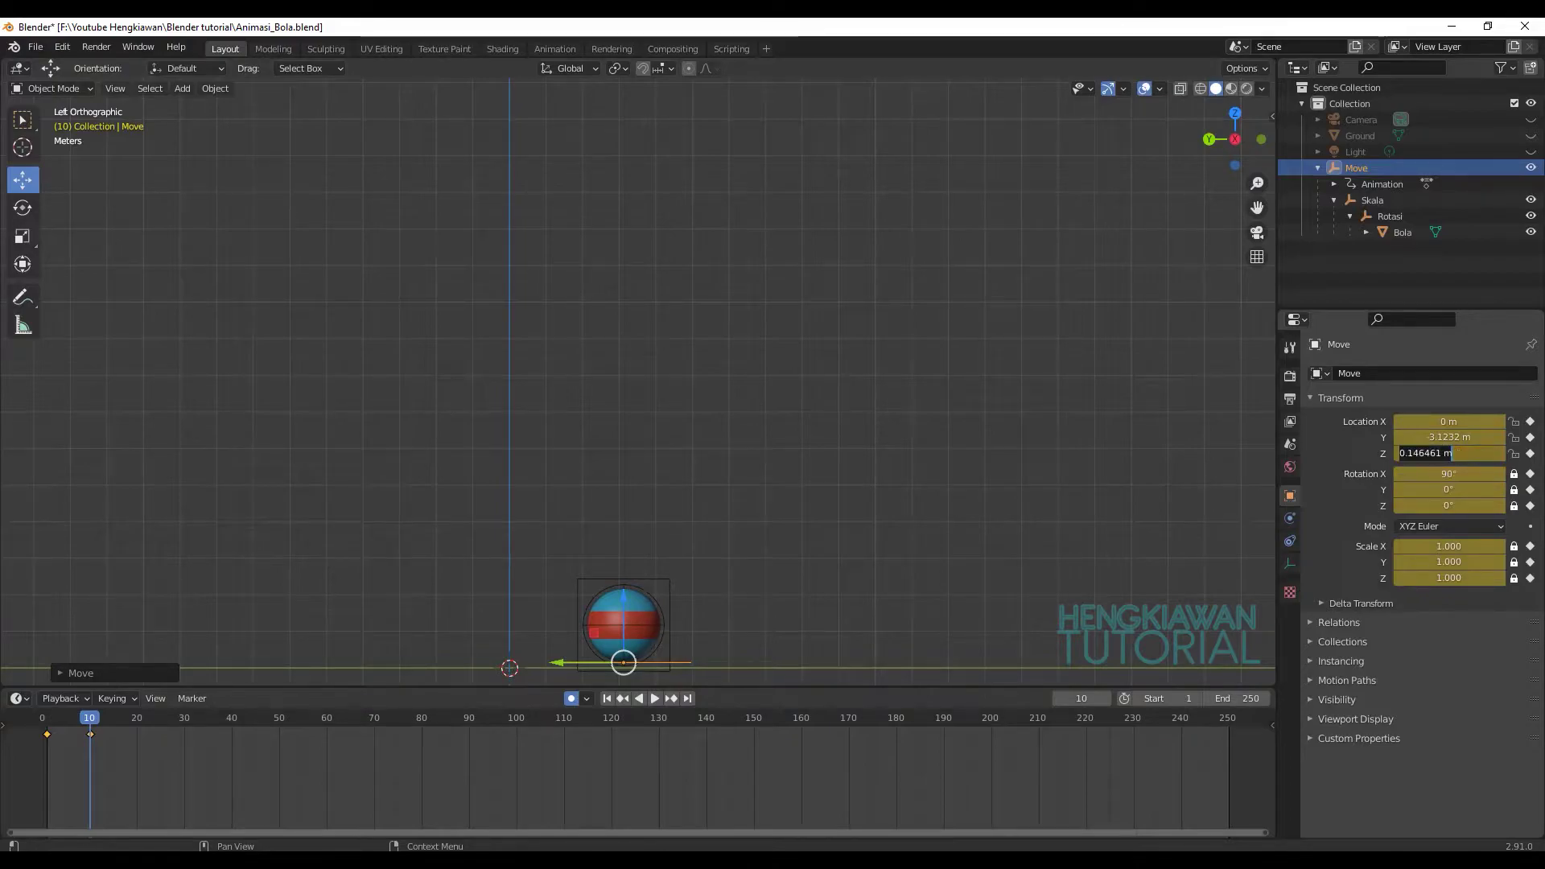
key("Return")
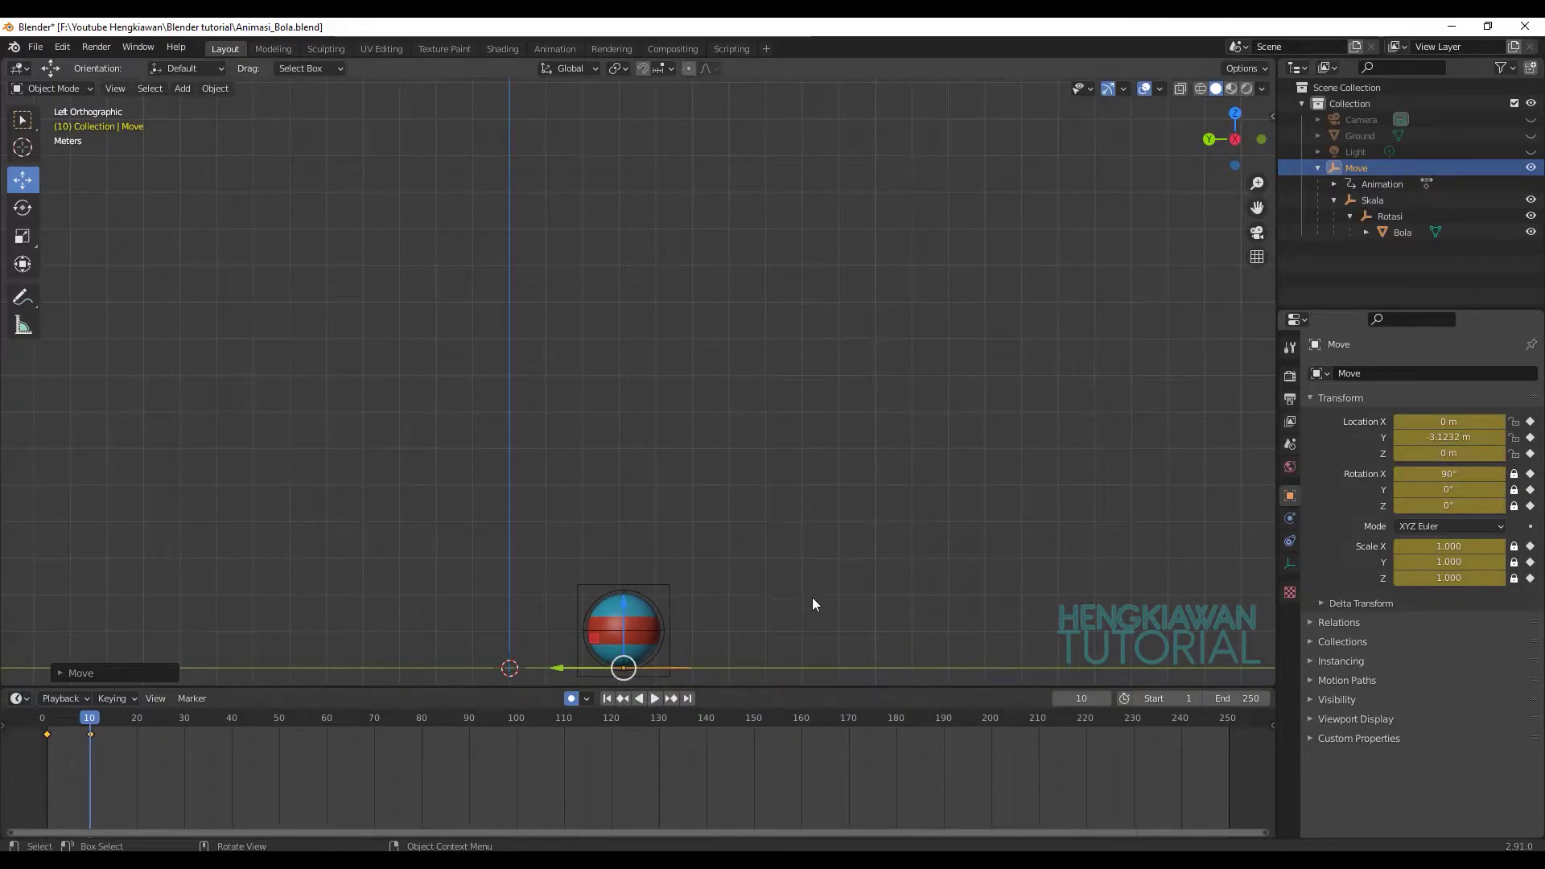
middle_click_drag(862, 610, 890, 519, "shift")
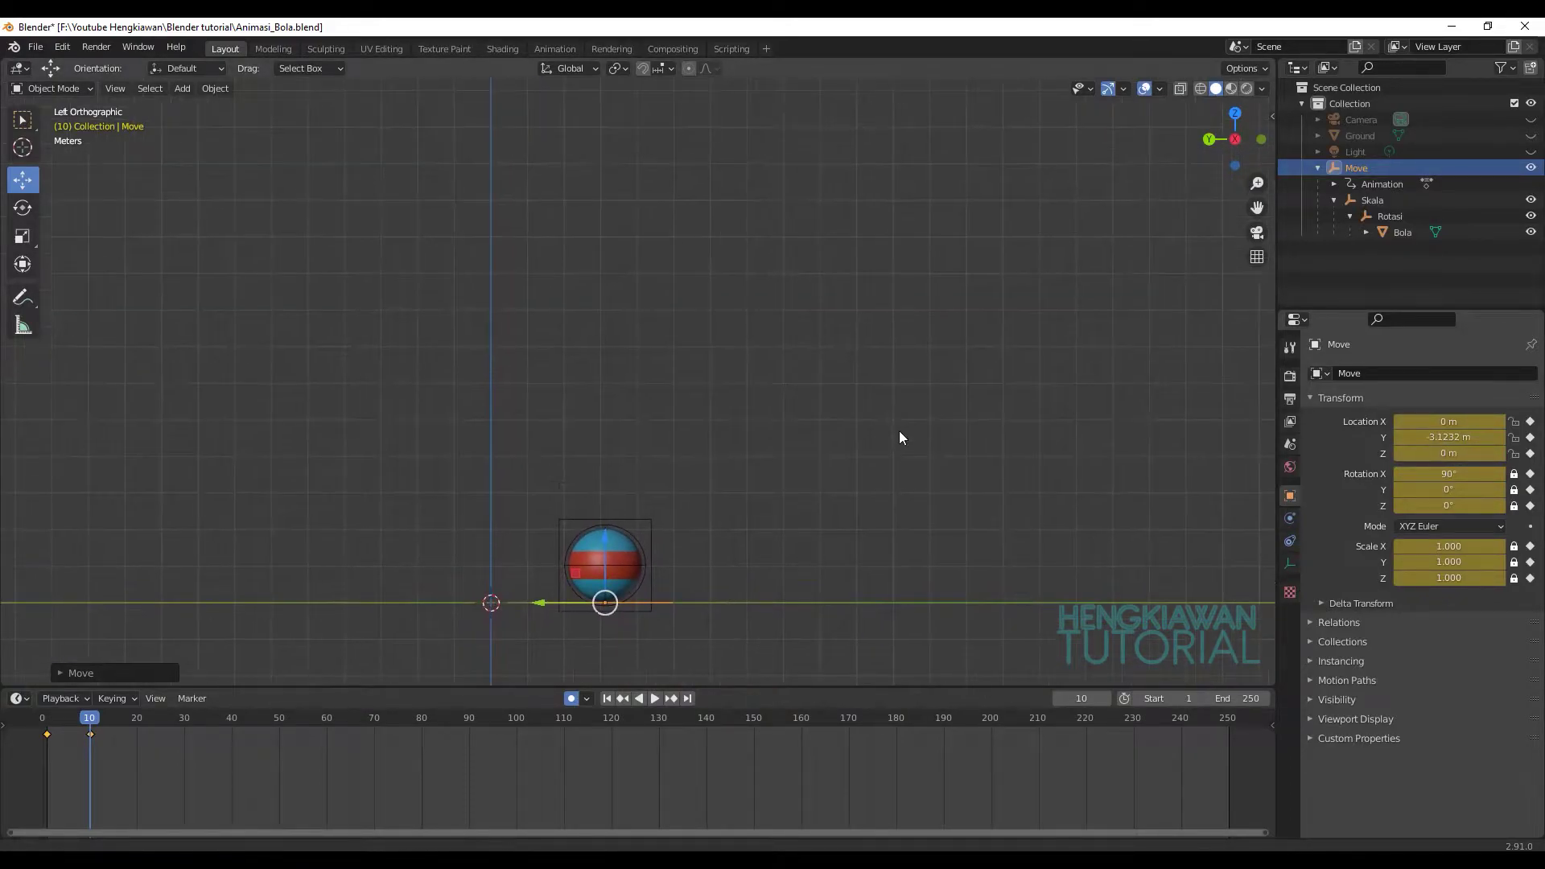
left_click_drag(543, 603, 572, 606)
scroll(785, 529, "up", 3)
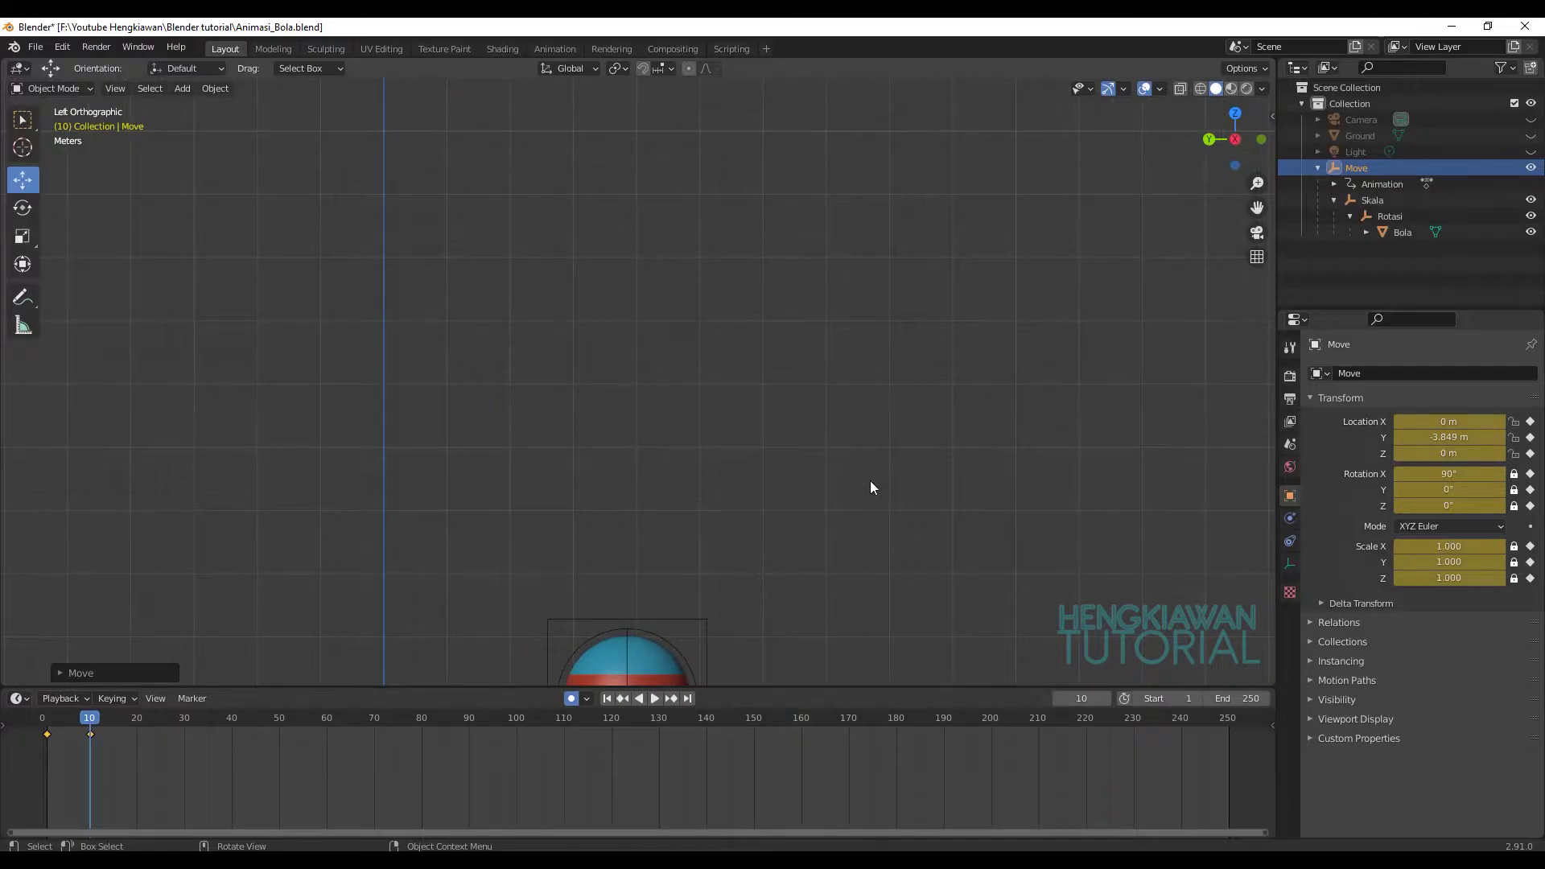
mouse_move(870, 487)
middle_mouse_down()
mouse_move(834, 510)
mouse_move(916, 477)
mouse_move(773, 495)
middle_mouse_up()
scroll(833, 510, "down", 3)
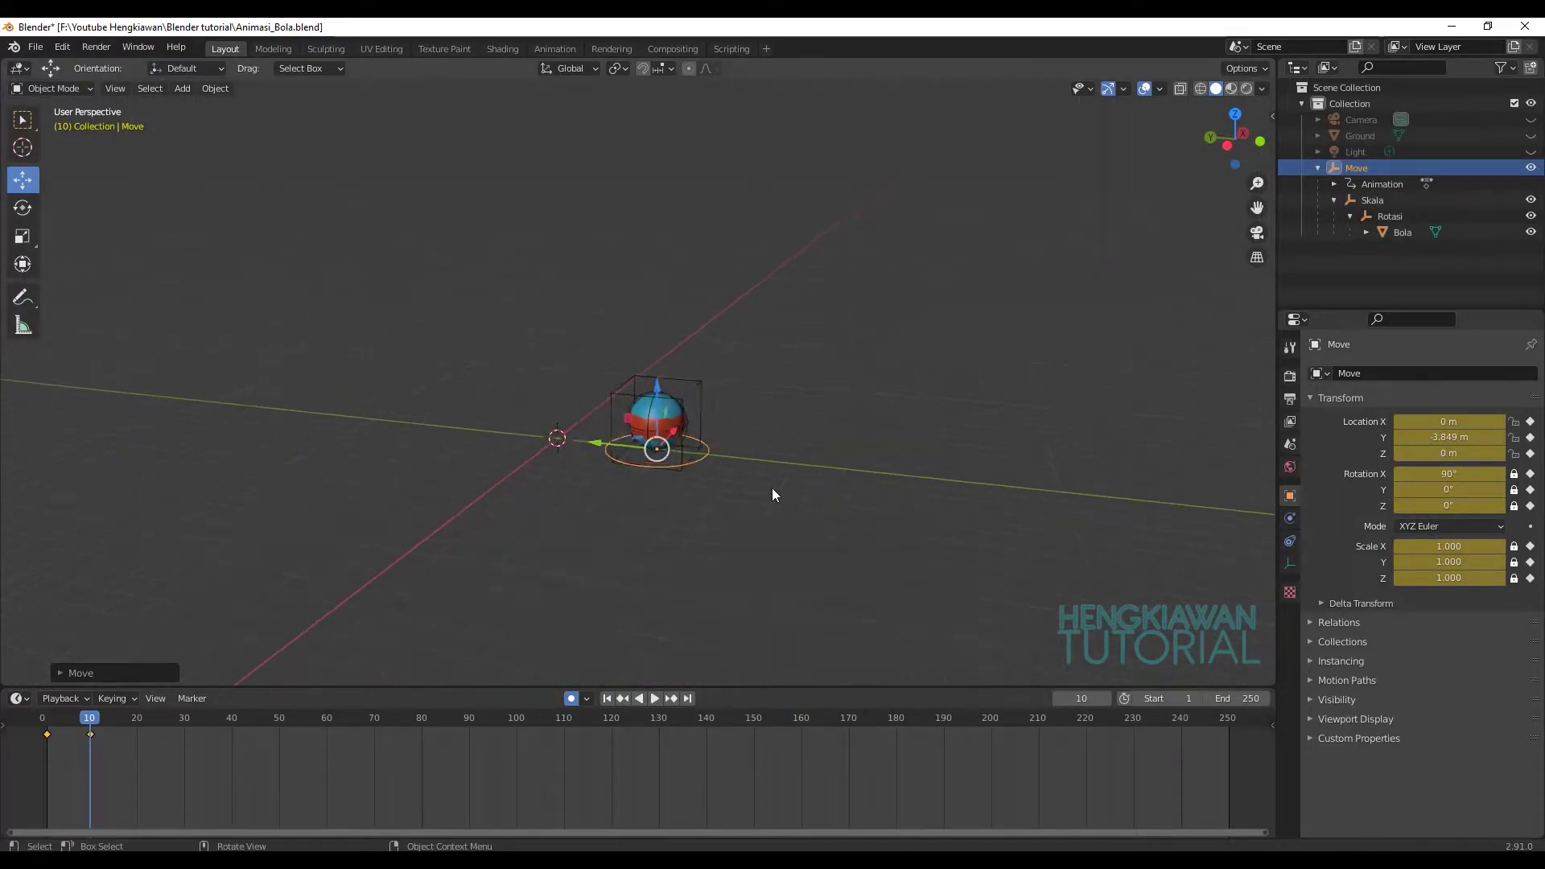
scroll(773, 495, "up", 3)
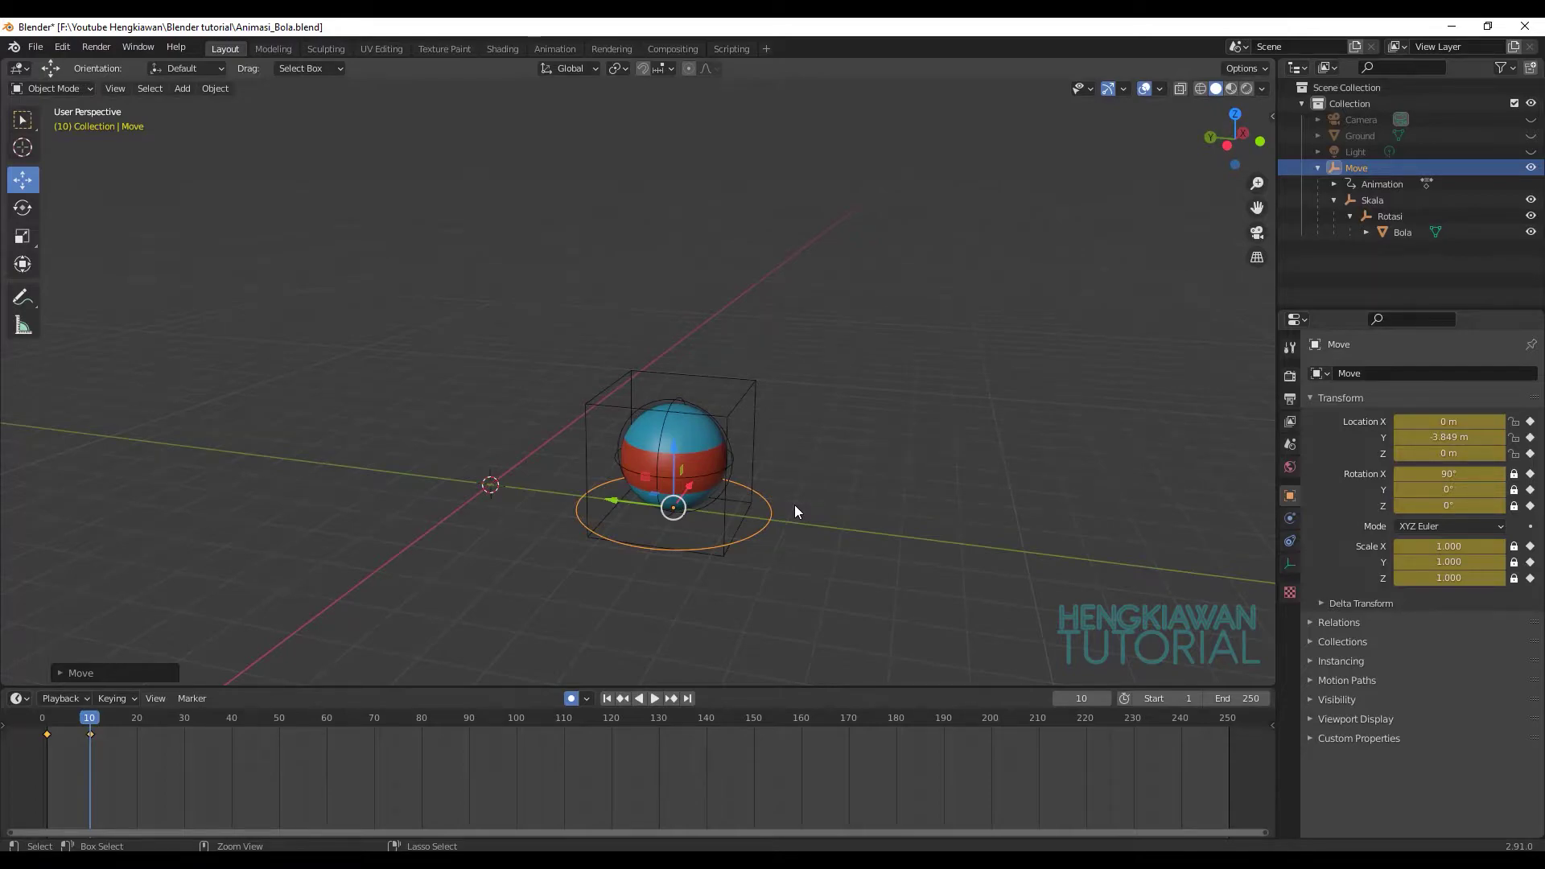
- Save the project as Animasi_Bola_2.blend
left_click(38, 46)
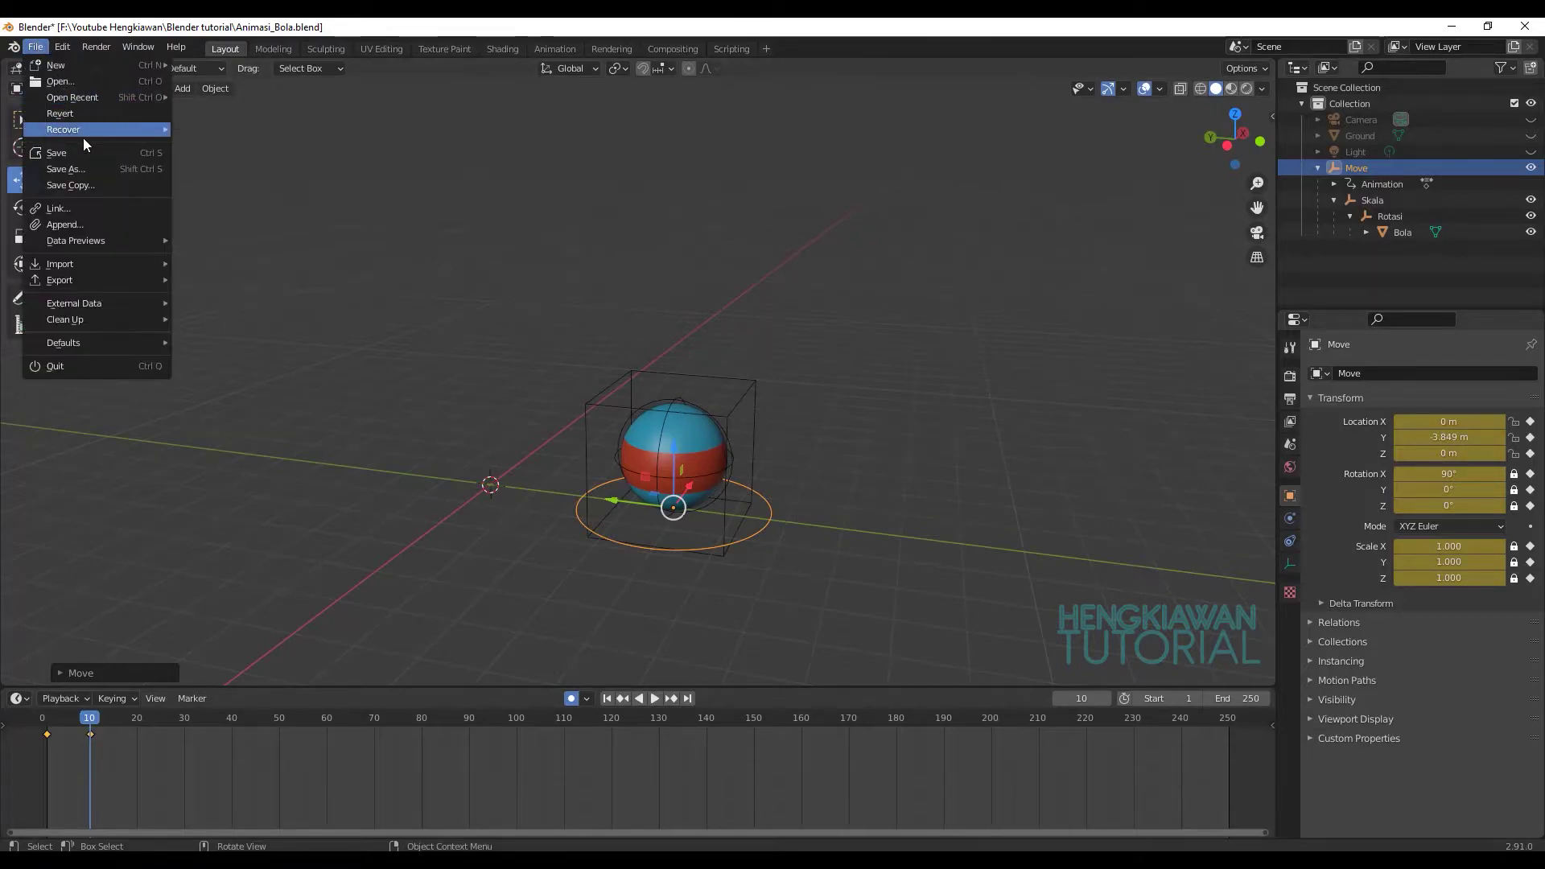
left_click(100, 168)
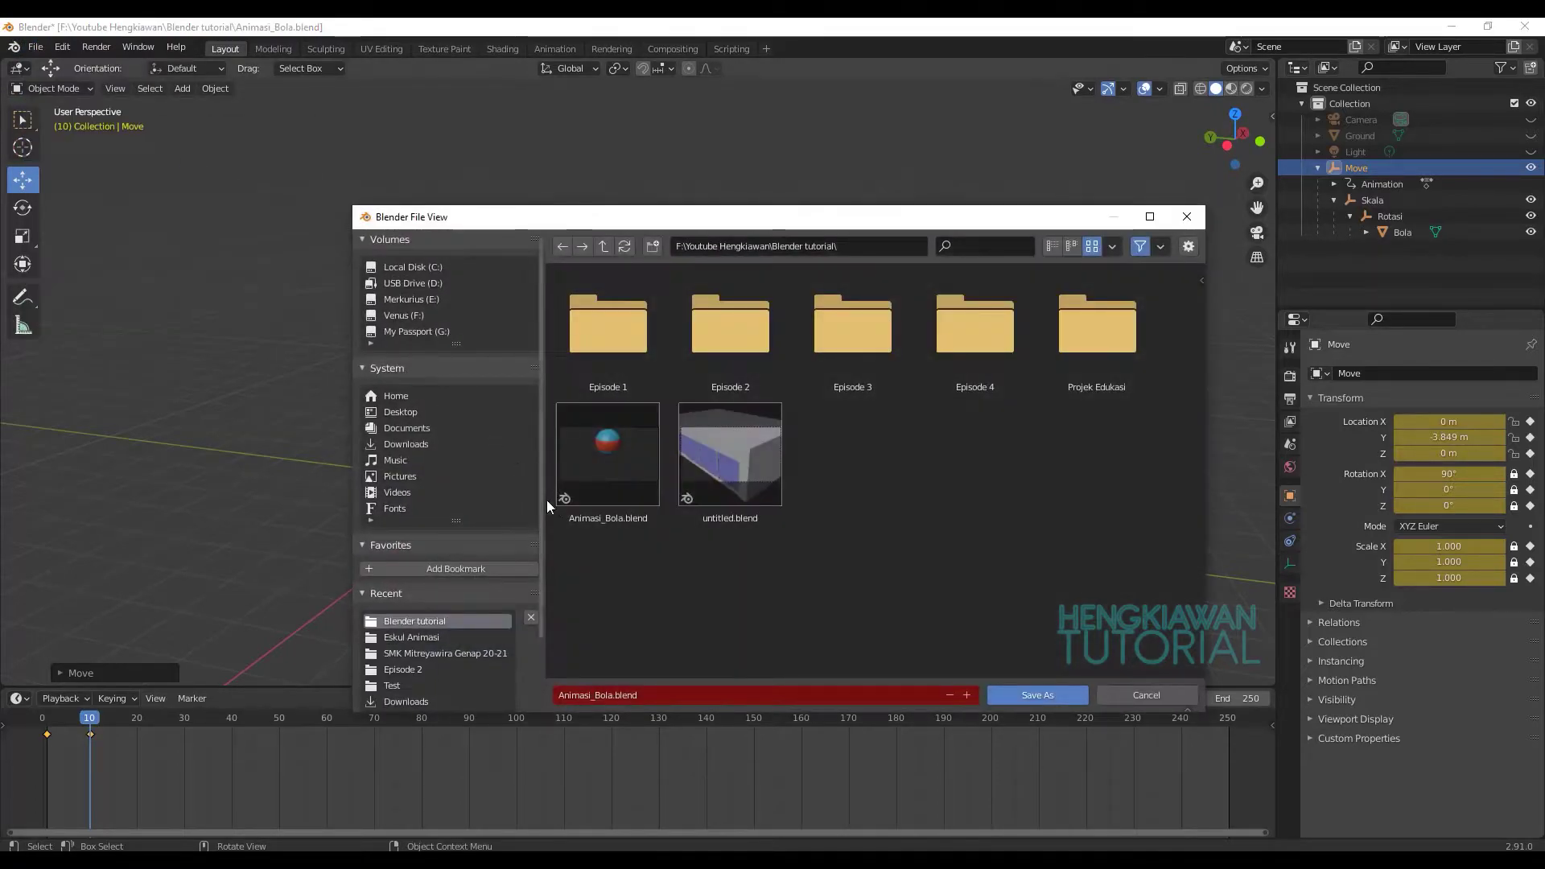
left_click(615, 697)
left_click(613, 697)
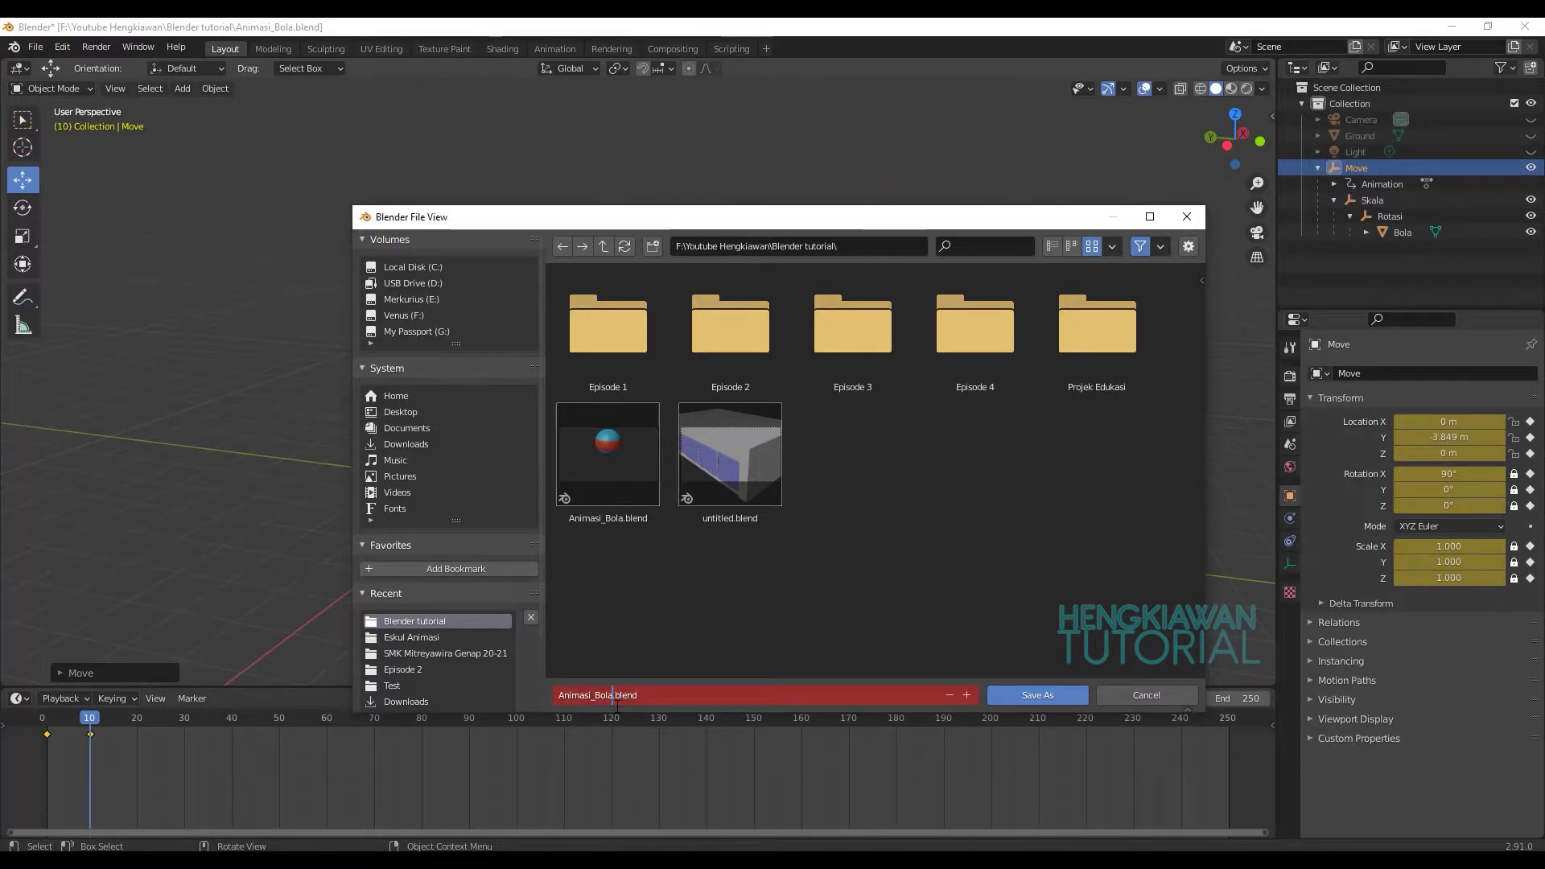
type("_2")
key("Return")
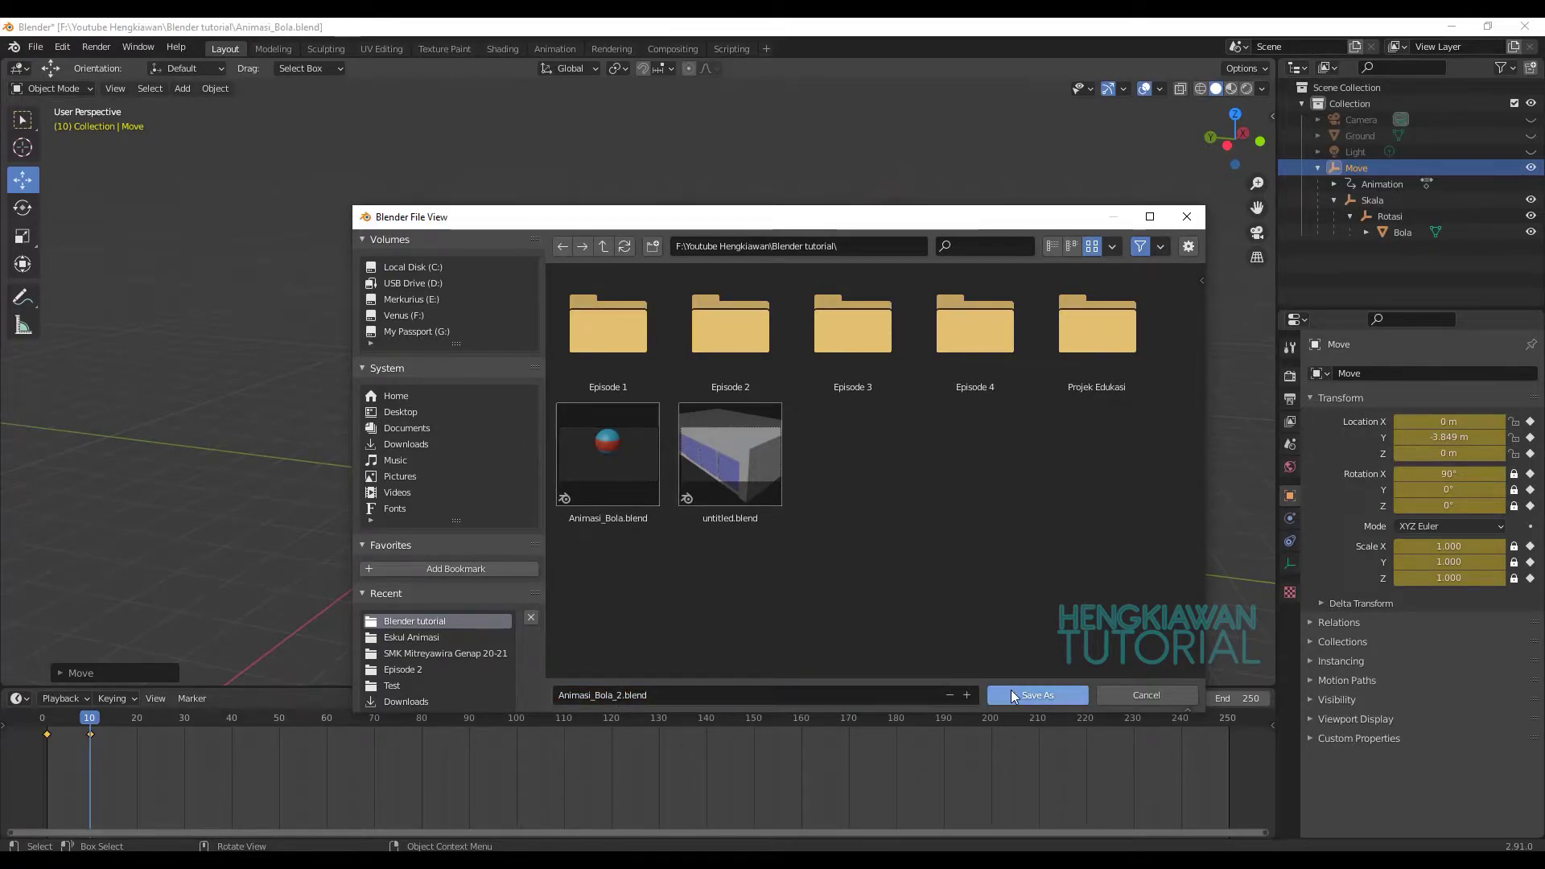
left_click(1010, 692)
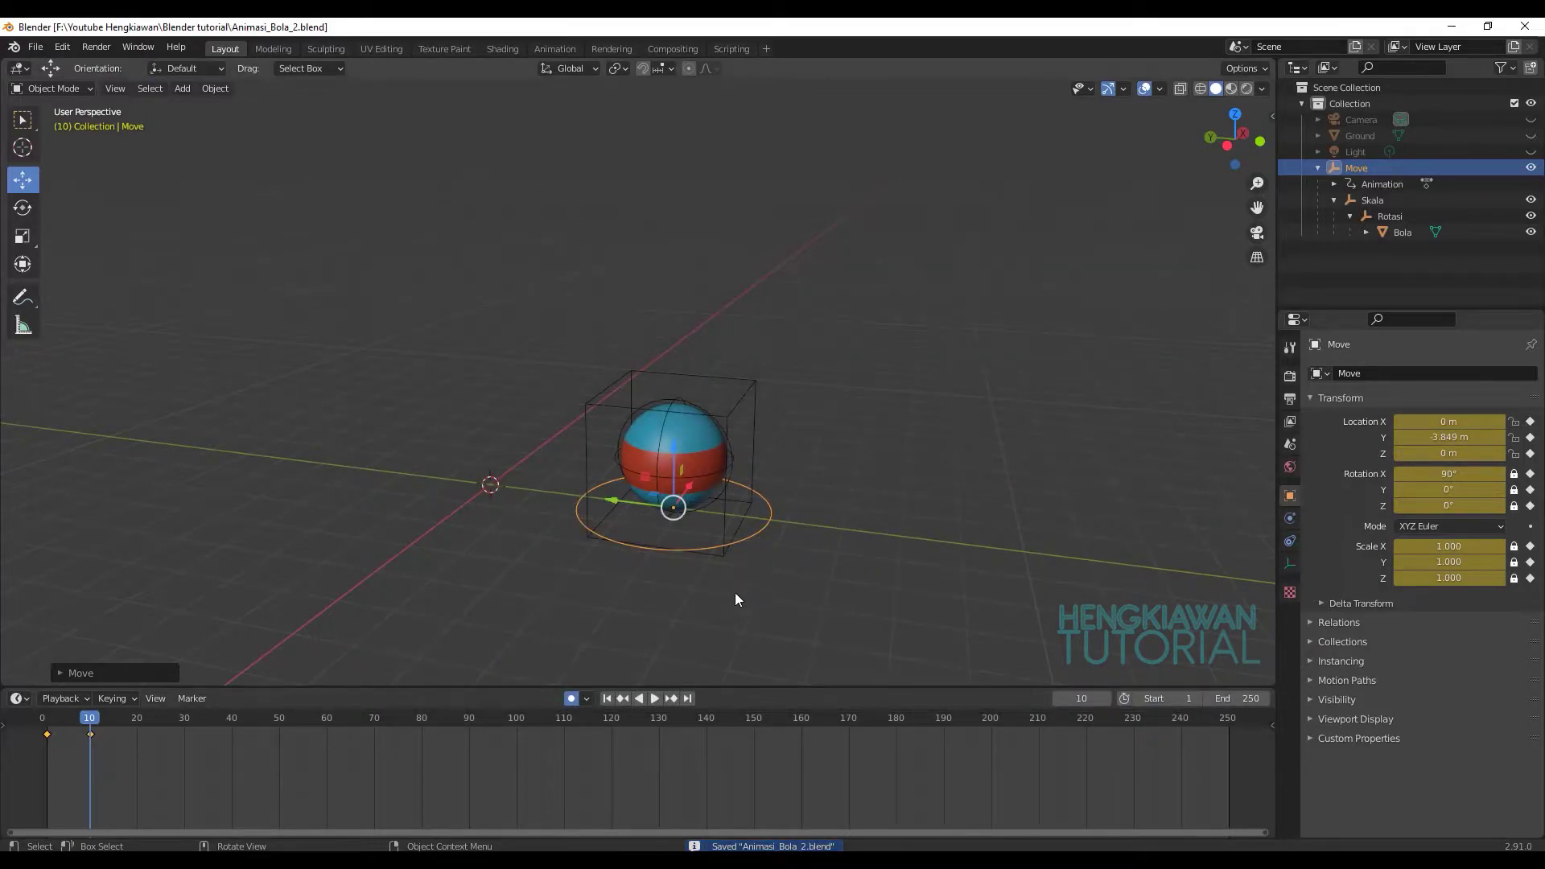
- In Back view, lower the ball at frame 10 to Z -0.90116 m
left_click(1211, 137)
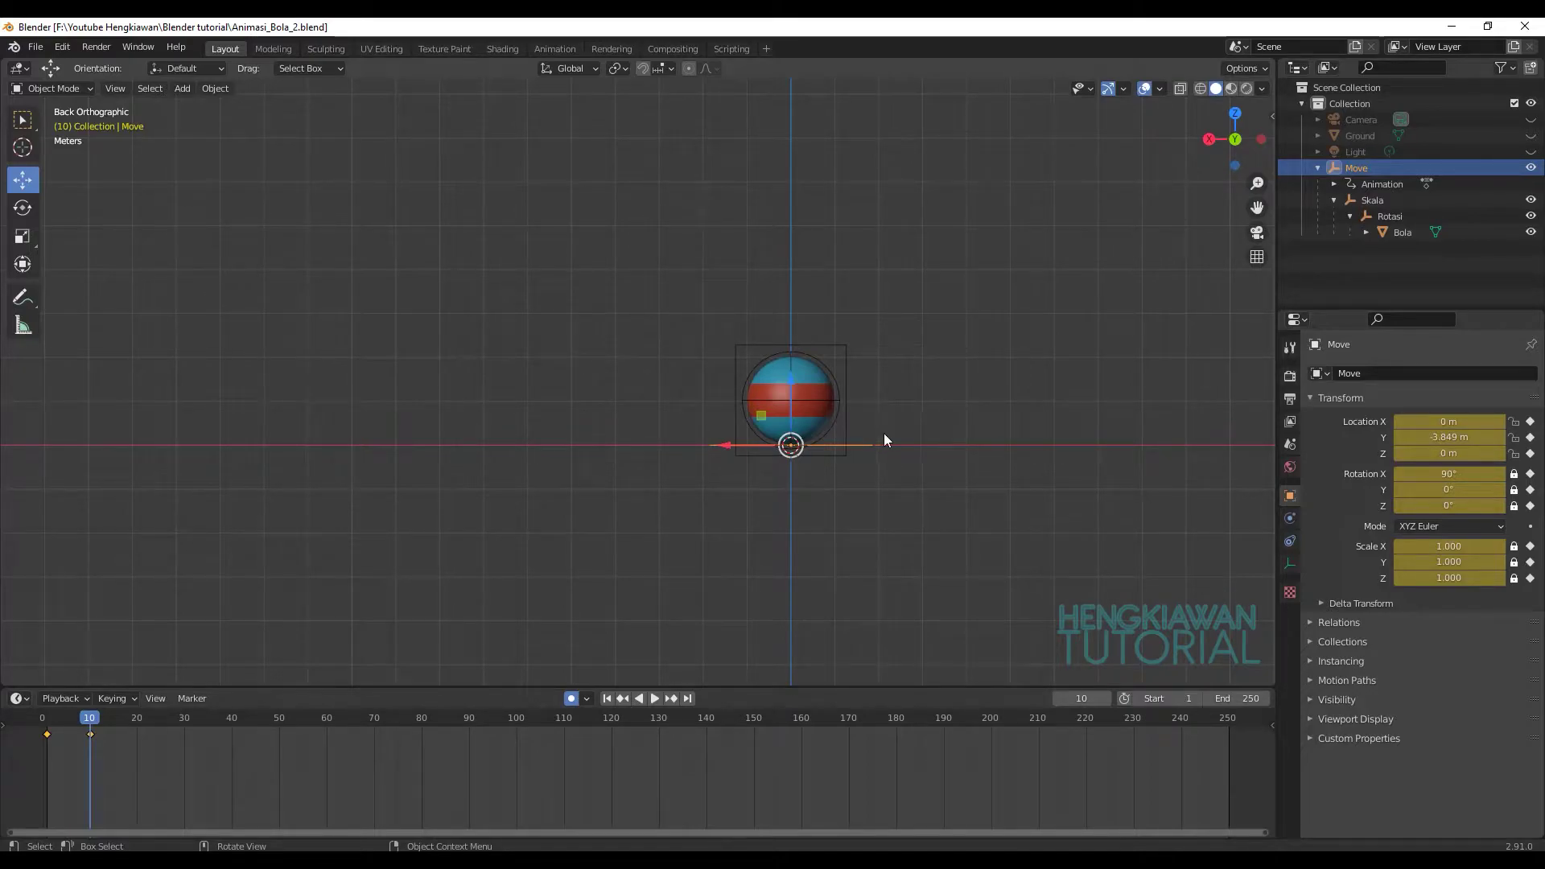
scroll(885, 435, "down", 5)
scroll(862, 434, "down", 5)
scroll(815, 418, "down", 8)
scroll(804, 396, "up", 10)
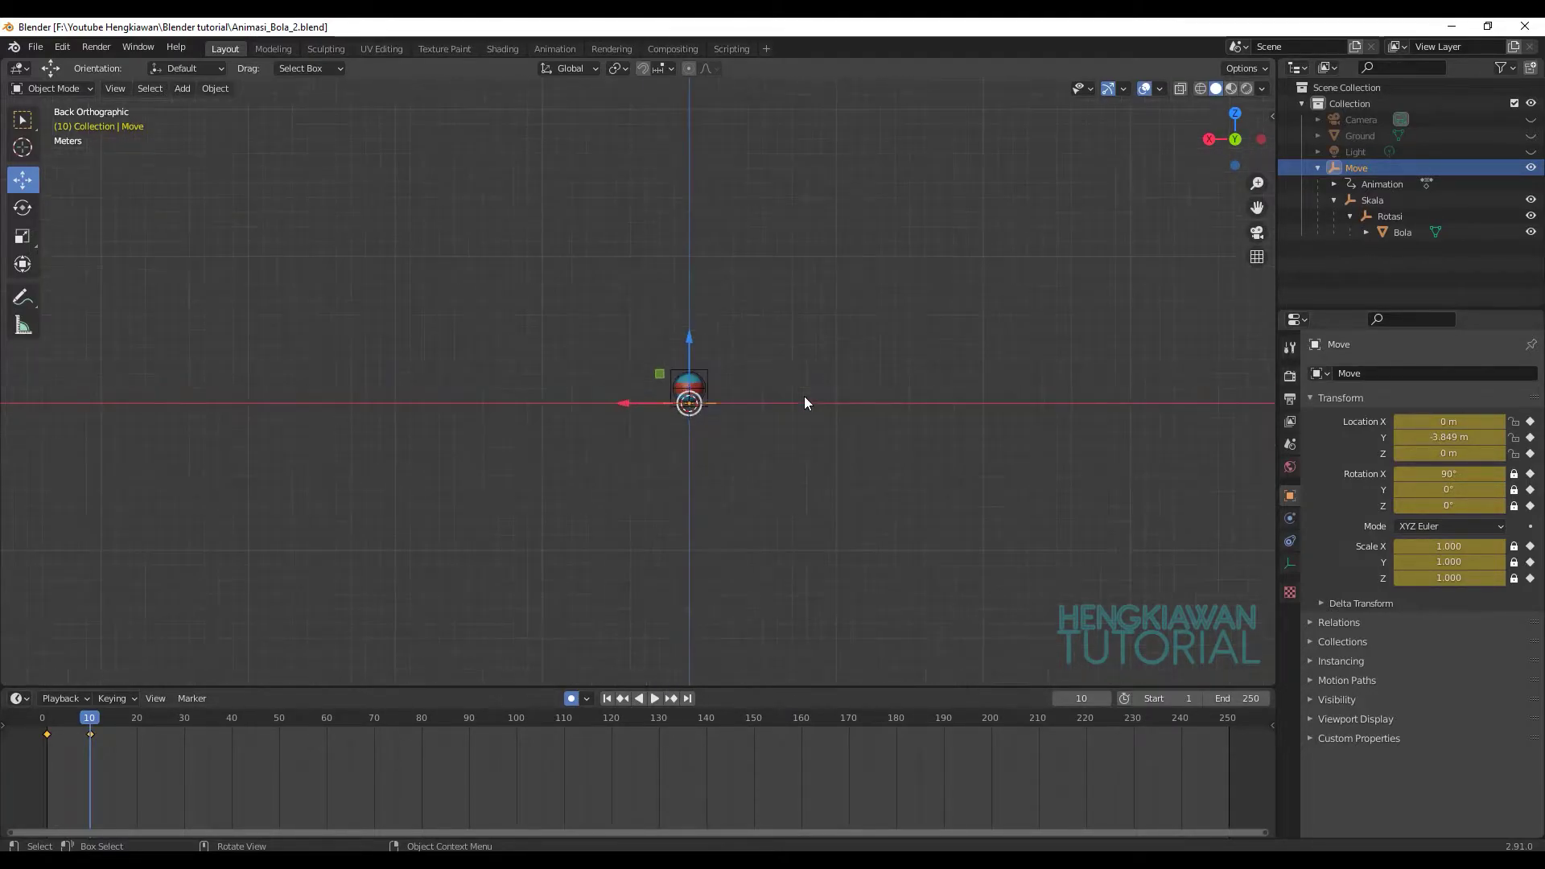
scroll(803, 403, "up", 5)
mouse_move(903, 475)
middle_mouse_down("shift")
mouse_move(858, 515)
mouse_move(797, 463)
middle_mouse_up("shift")
left_click_drag(752, 428, 752, 480)
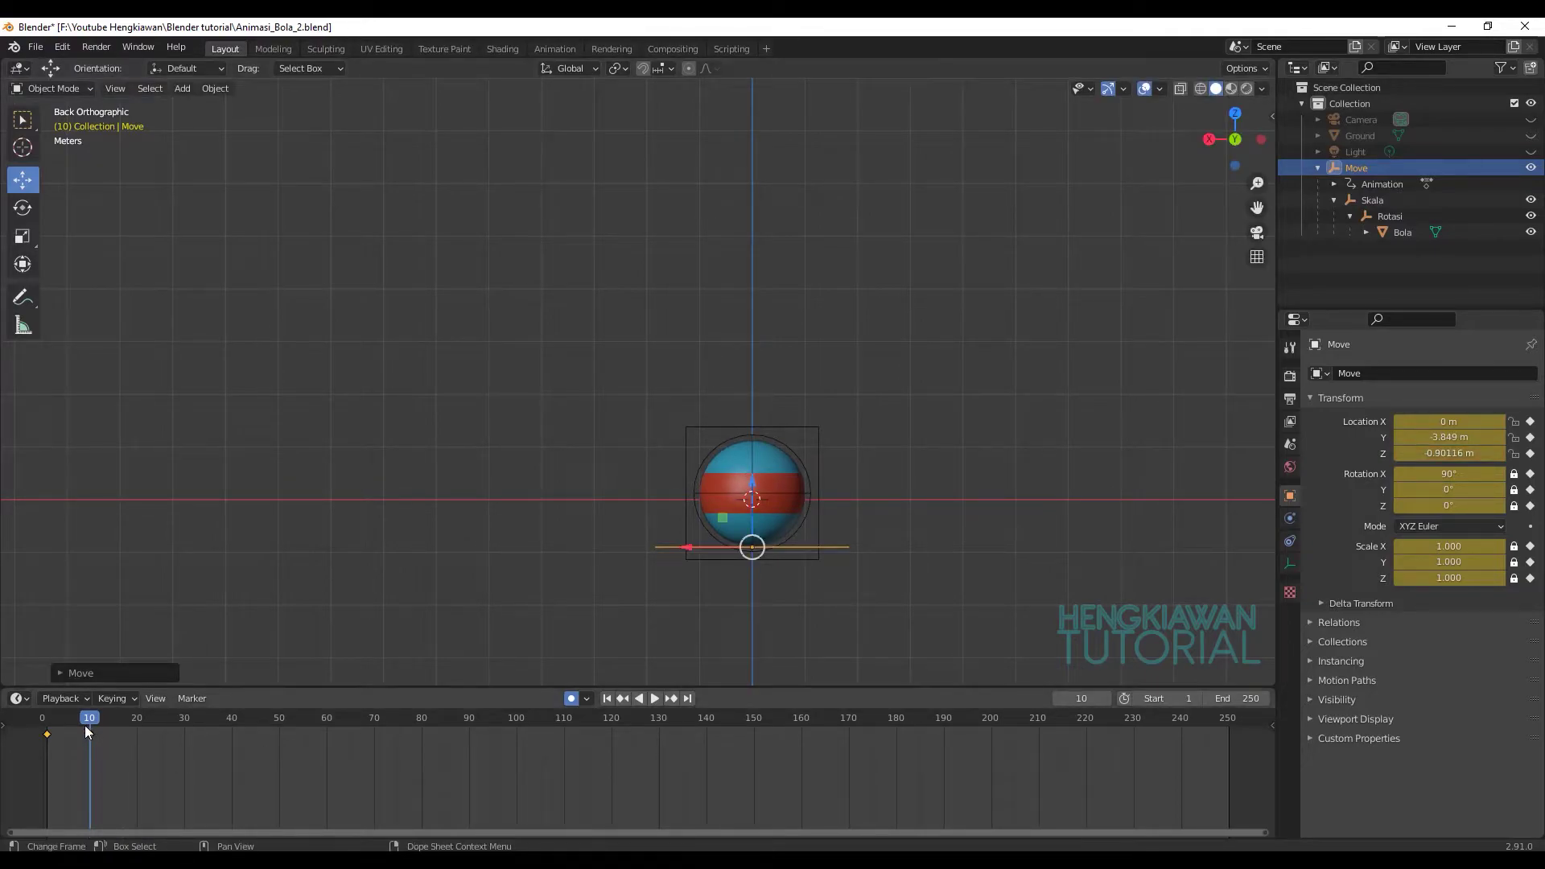
- Keyframe the frame-10 position and calculate the ball's motion path
key("i")
left_click(1358, 678)
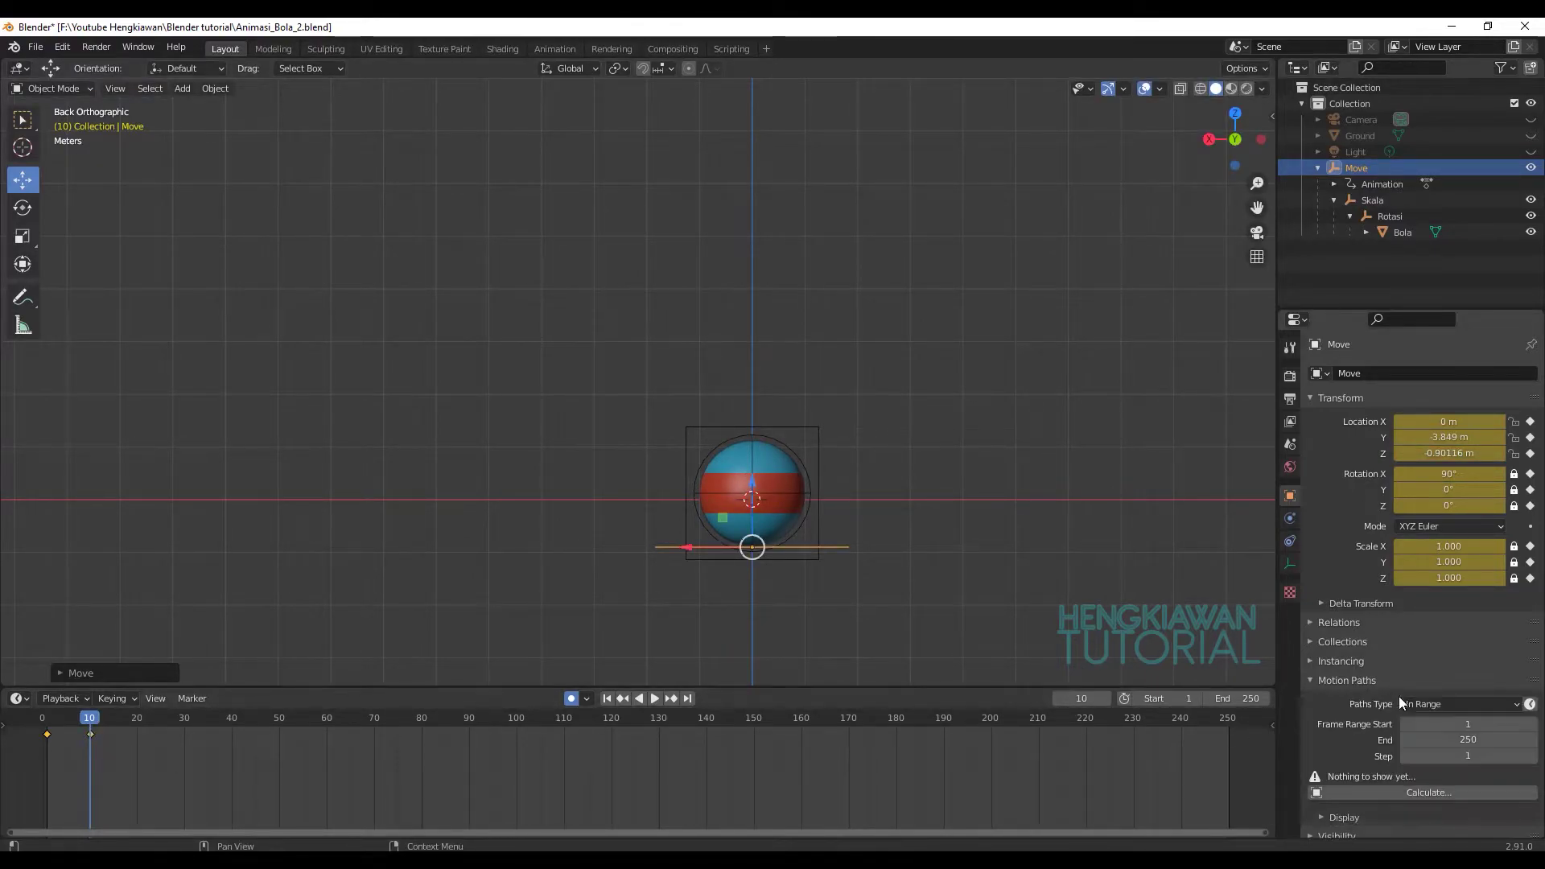
left_click(1412, 793)
left_click(1395, 830)
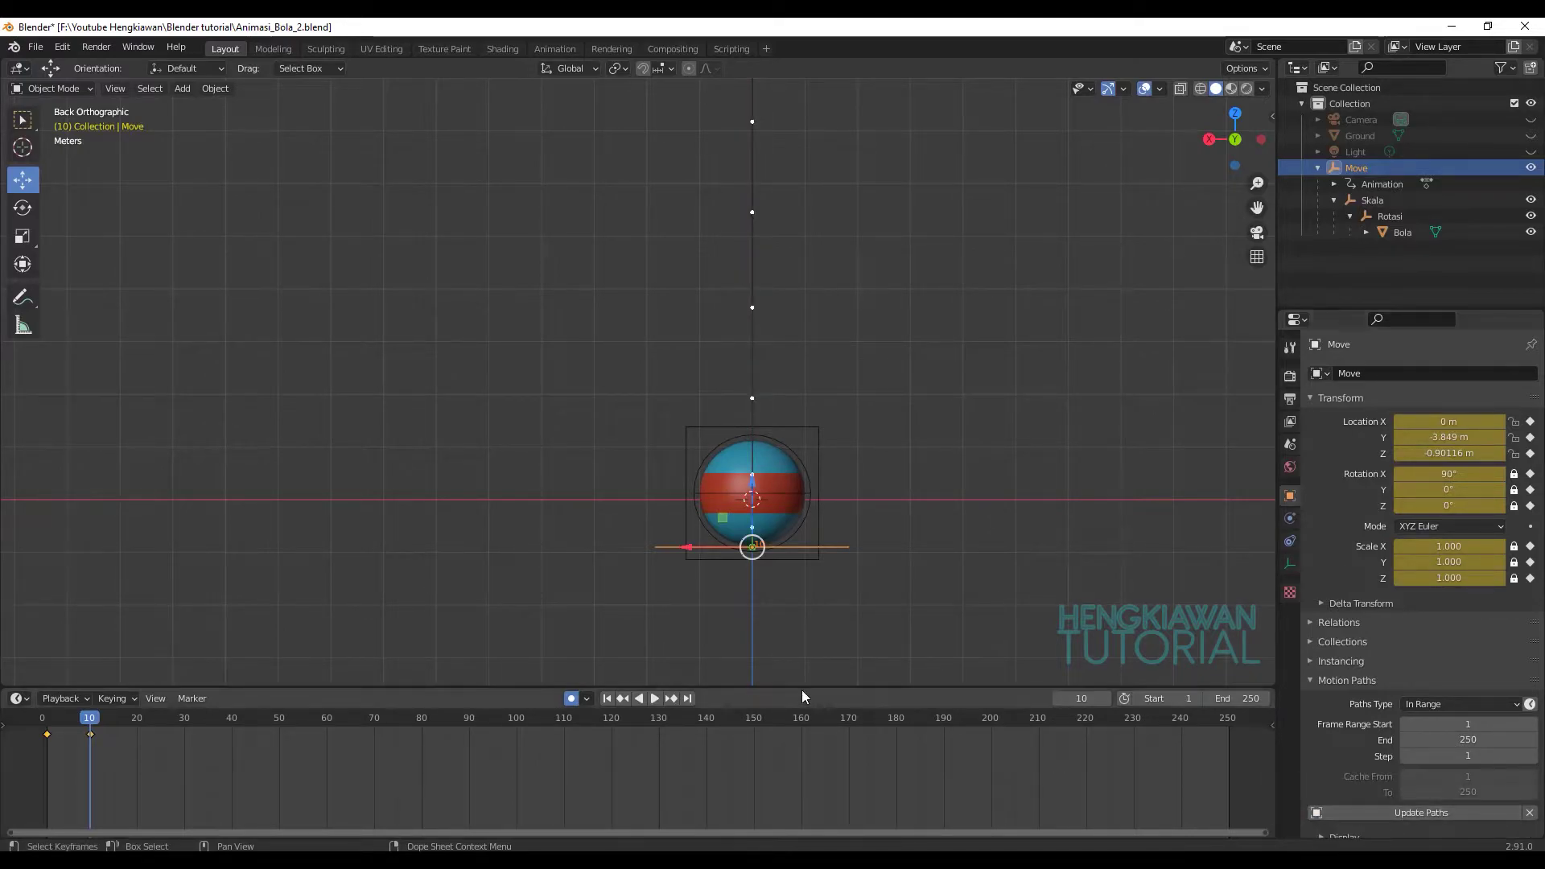
scroll(835, 460, "down", 5)
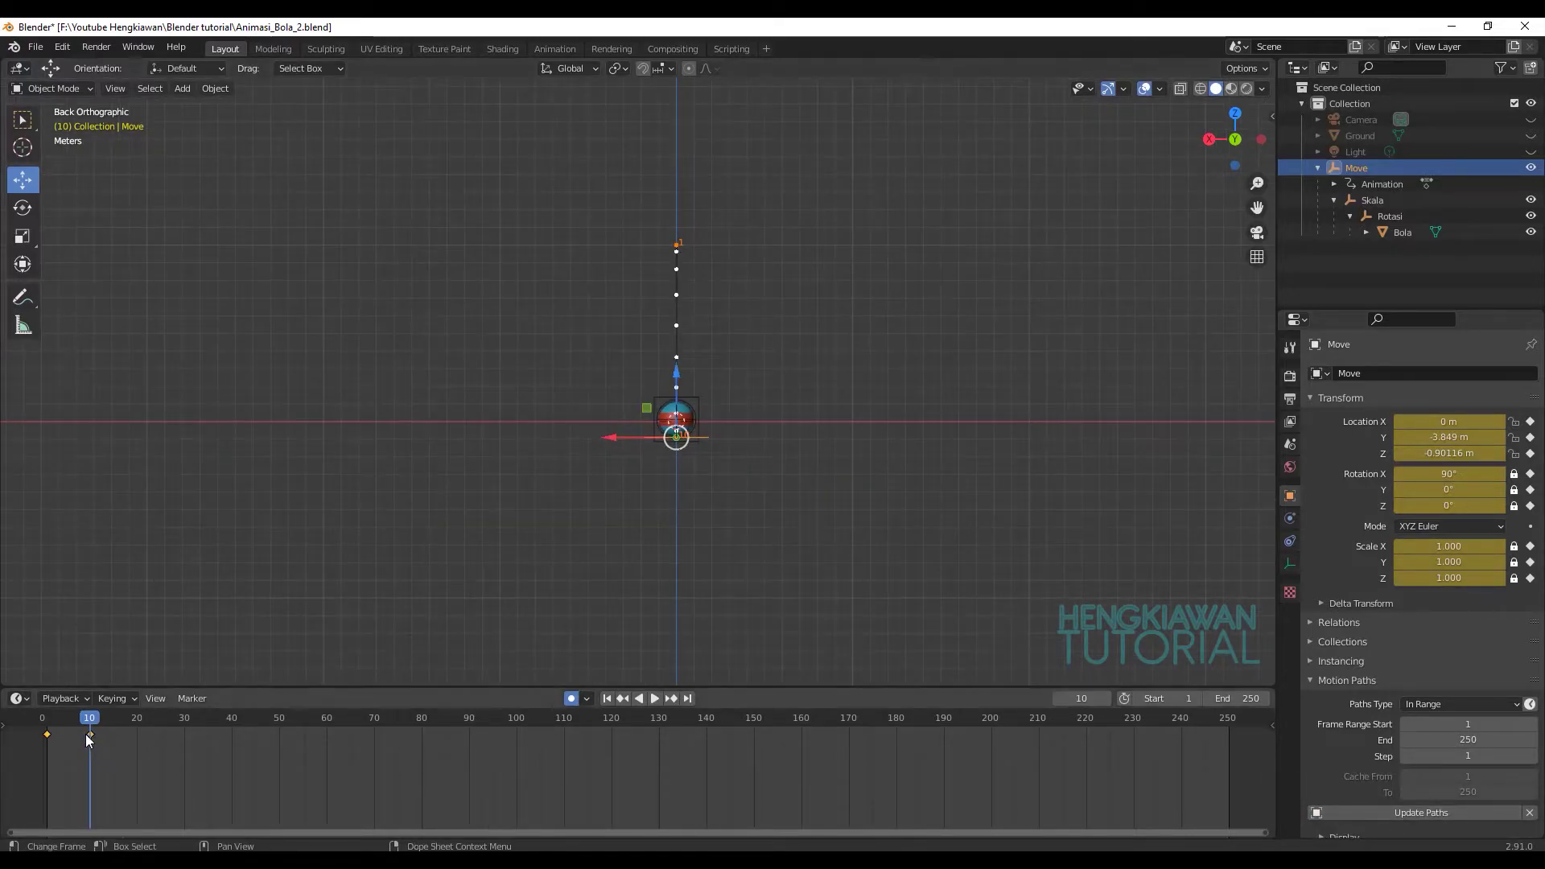
- Play from frame 1, then shift the frame-10 landing sideways along X
left_click_drag(88, 734, 47, 734)
key("space")
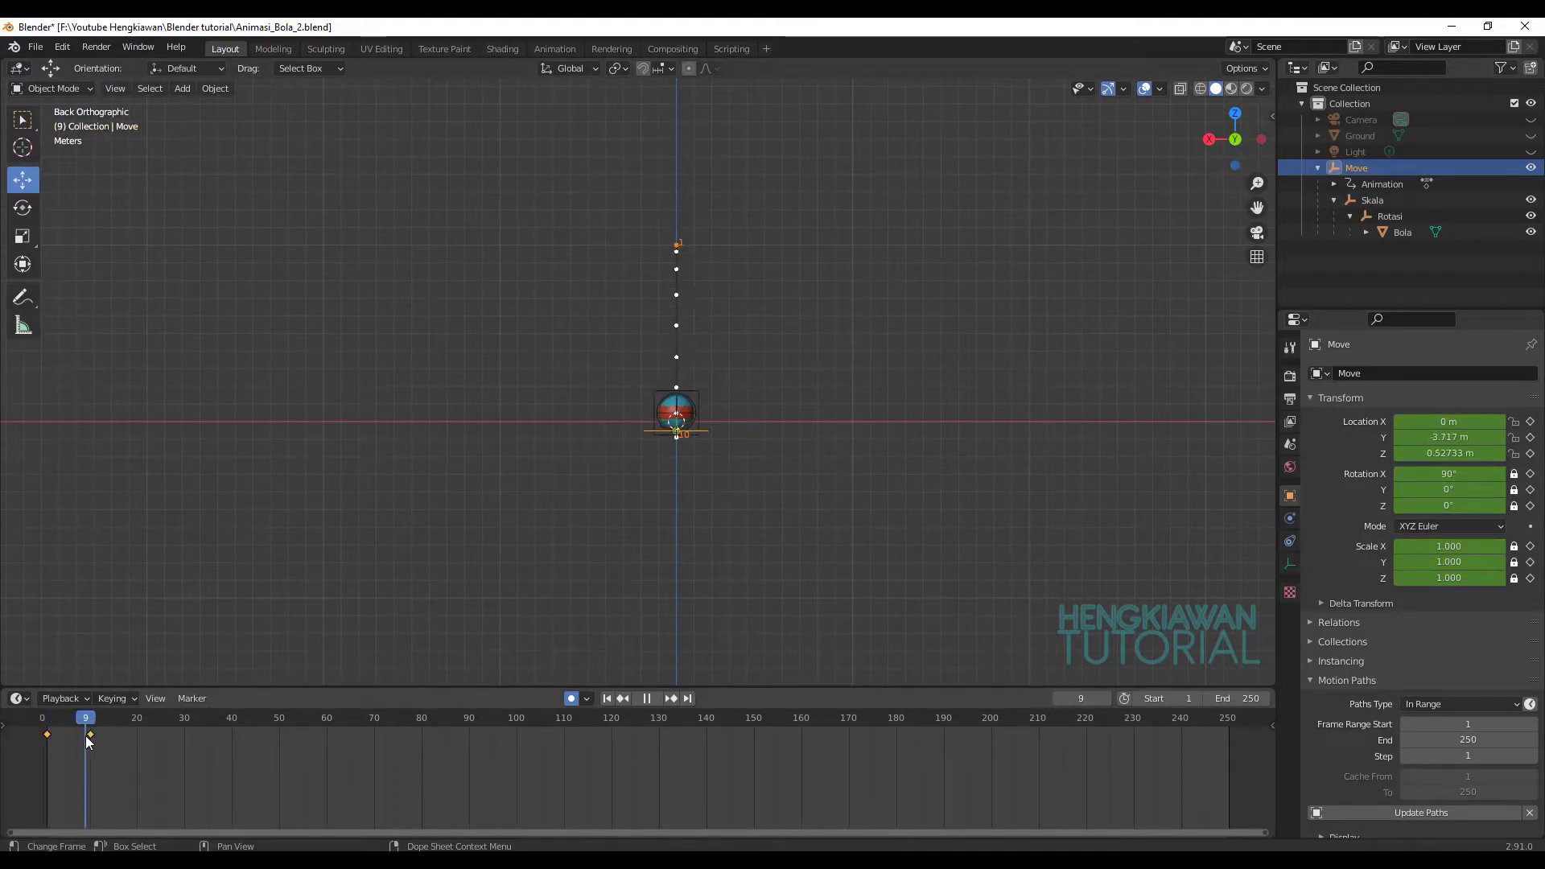
key("space")
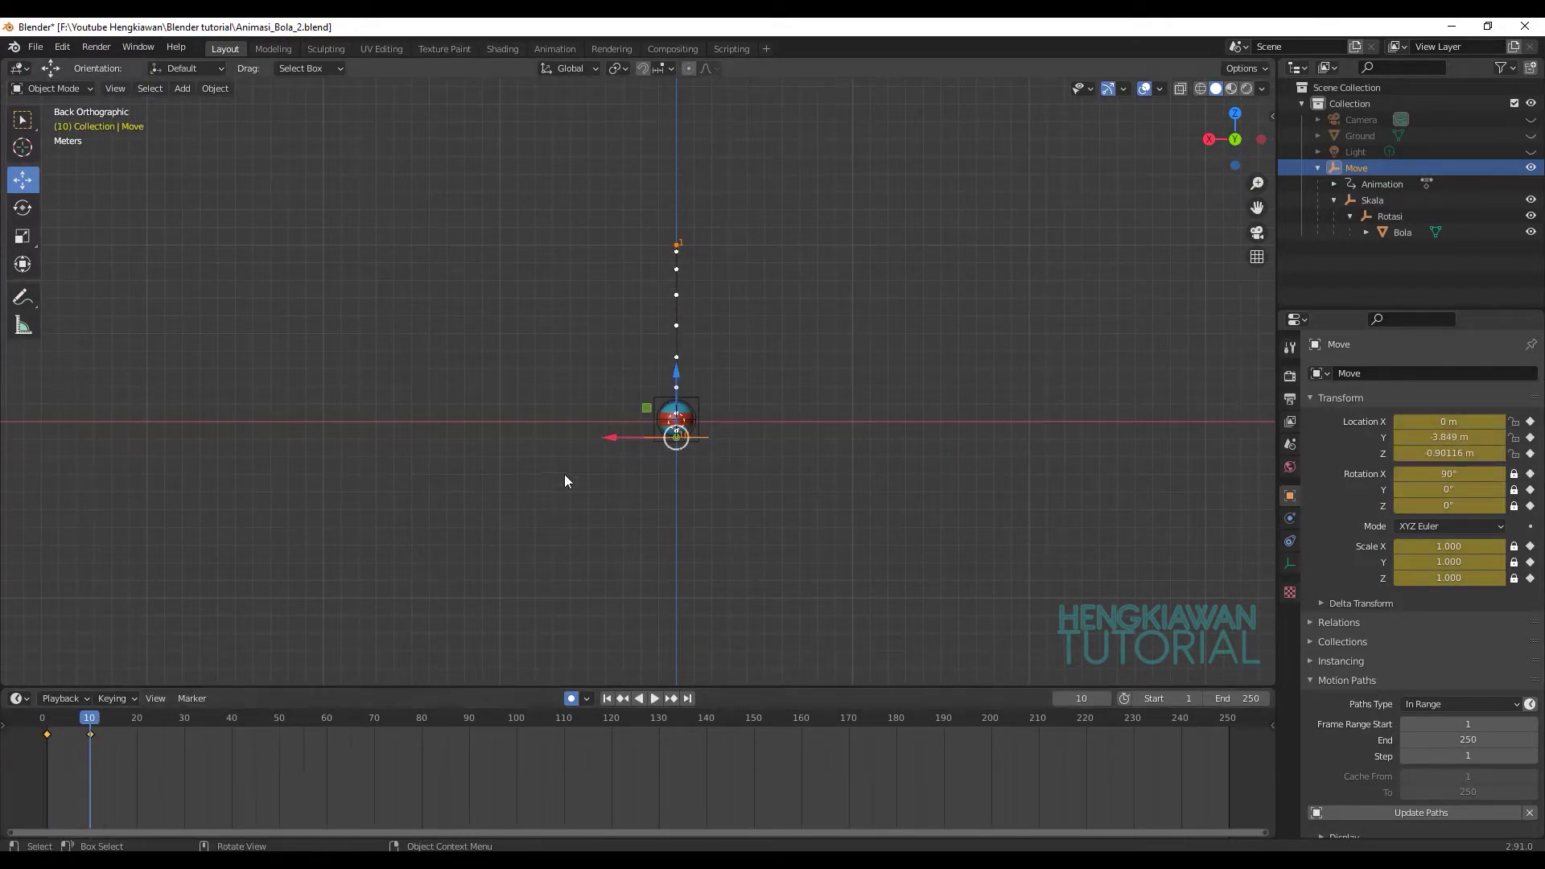
left_click_drag(609, 438, 690, 448)
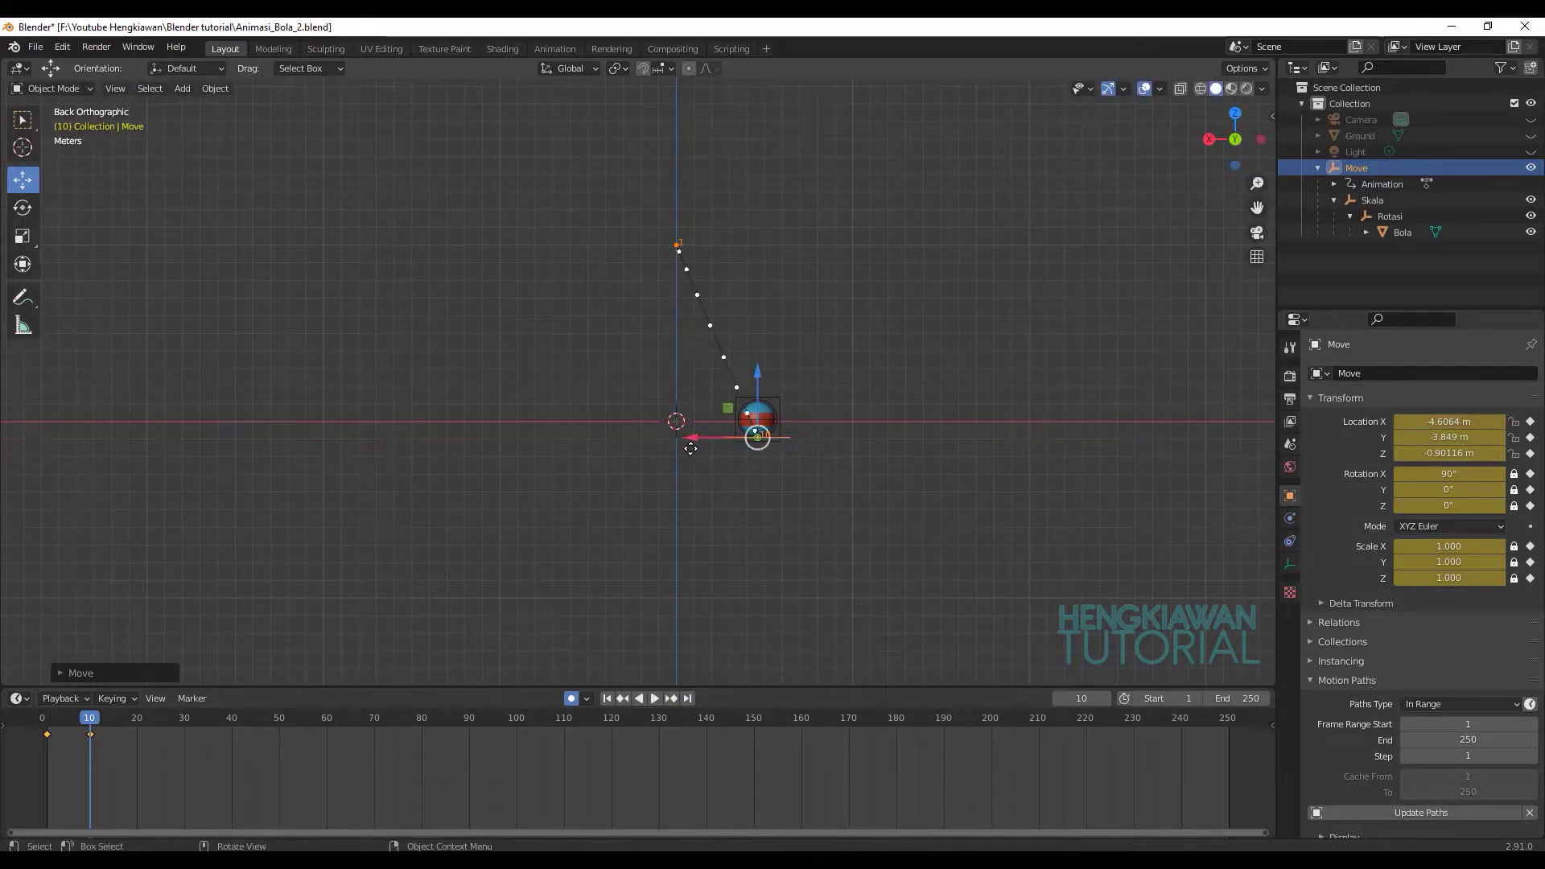
scroll(764, 437, "up", 2)
scroll(959, 547, "up", 3)
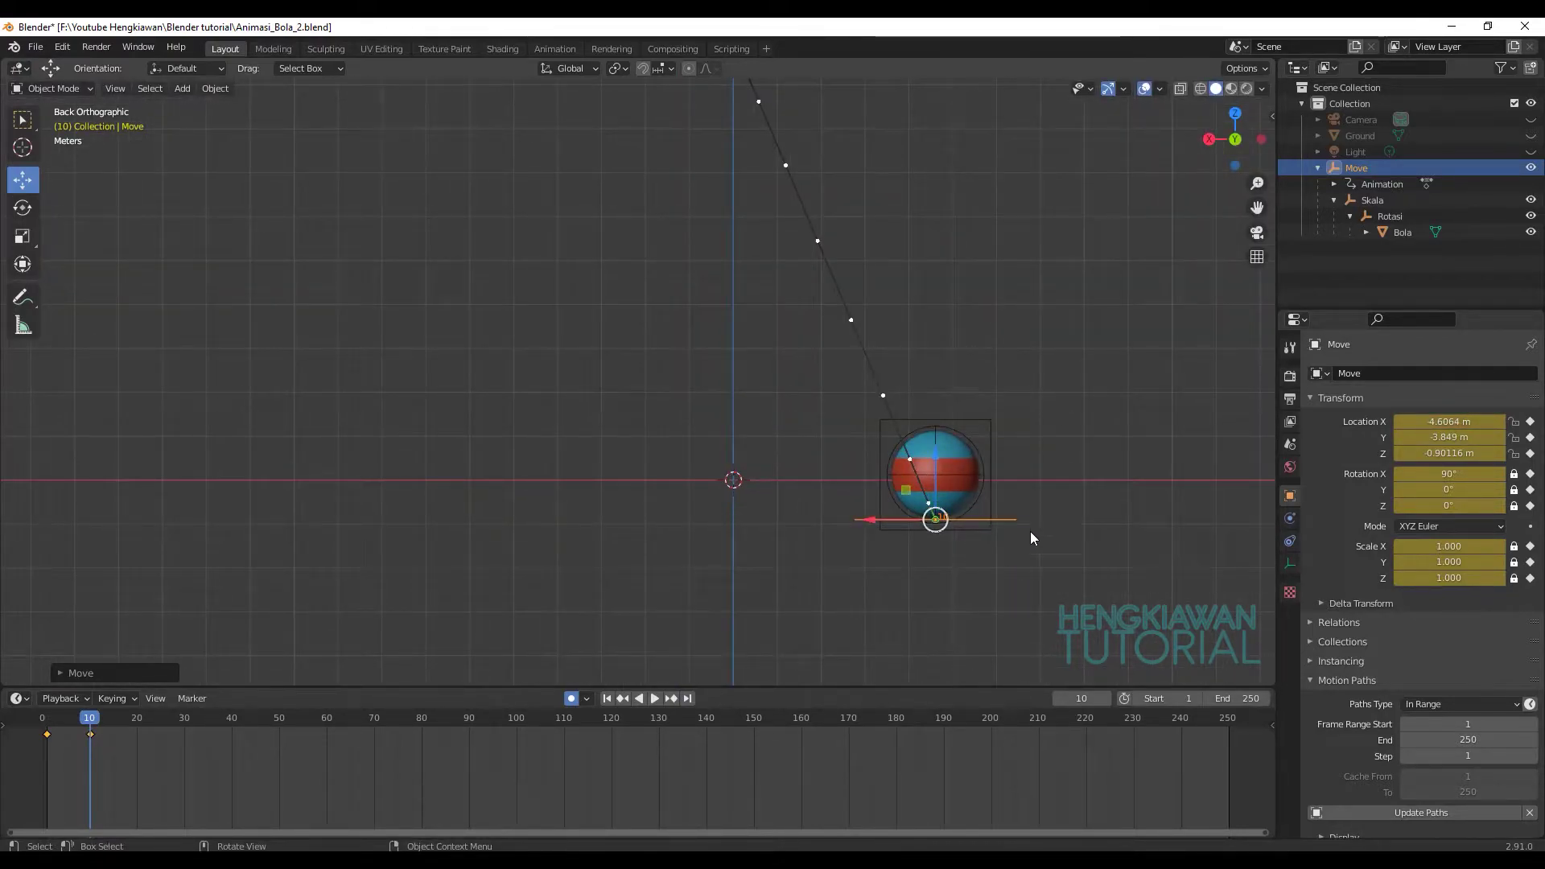
middle_click_drag(1059, 518, 877, 533, "shift")
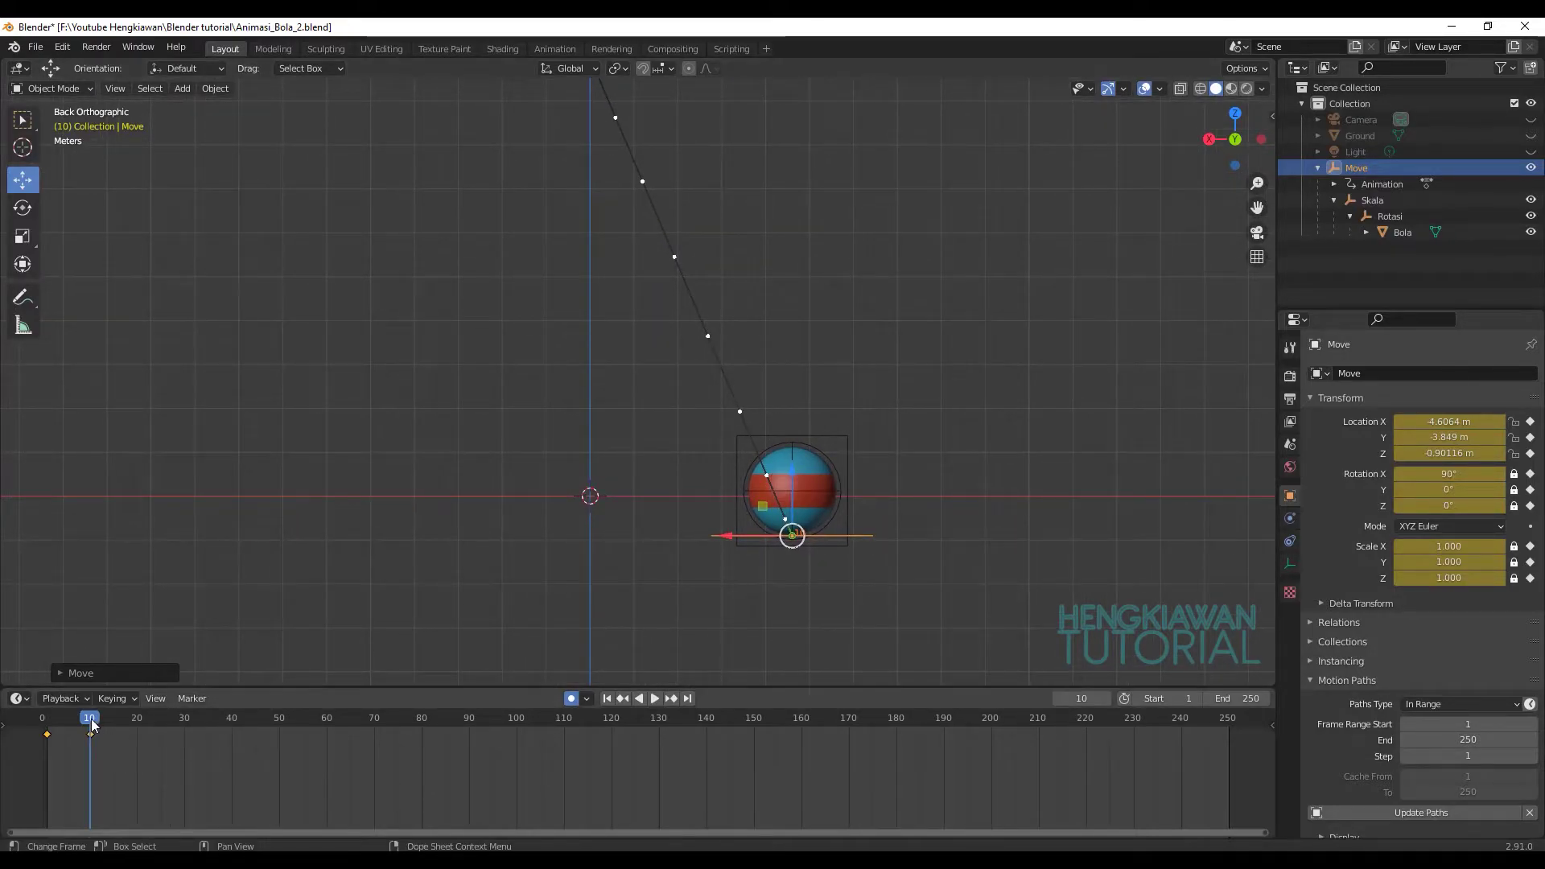
- Scrub back to the start, frame the whole motion path, and save the file
mouse_move(91, 728)
left_mouse_down()
mouse_move(18, 729)
mouse_move(119, 745)
mouse_move(41, 745)
mouse_move(89, 747)
left_mouse_up()
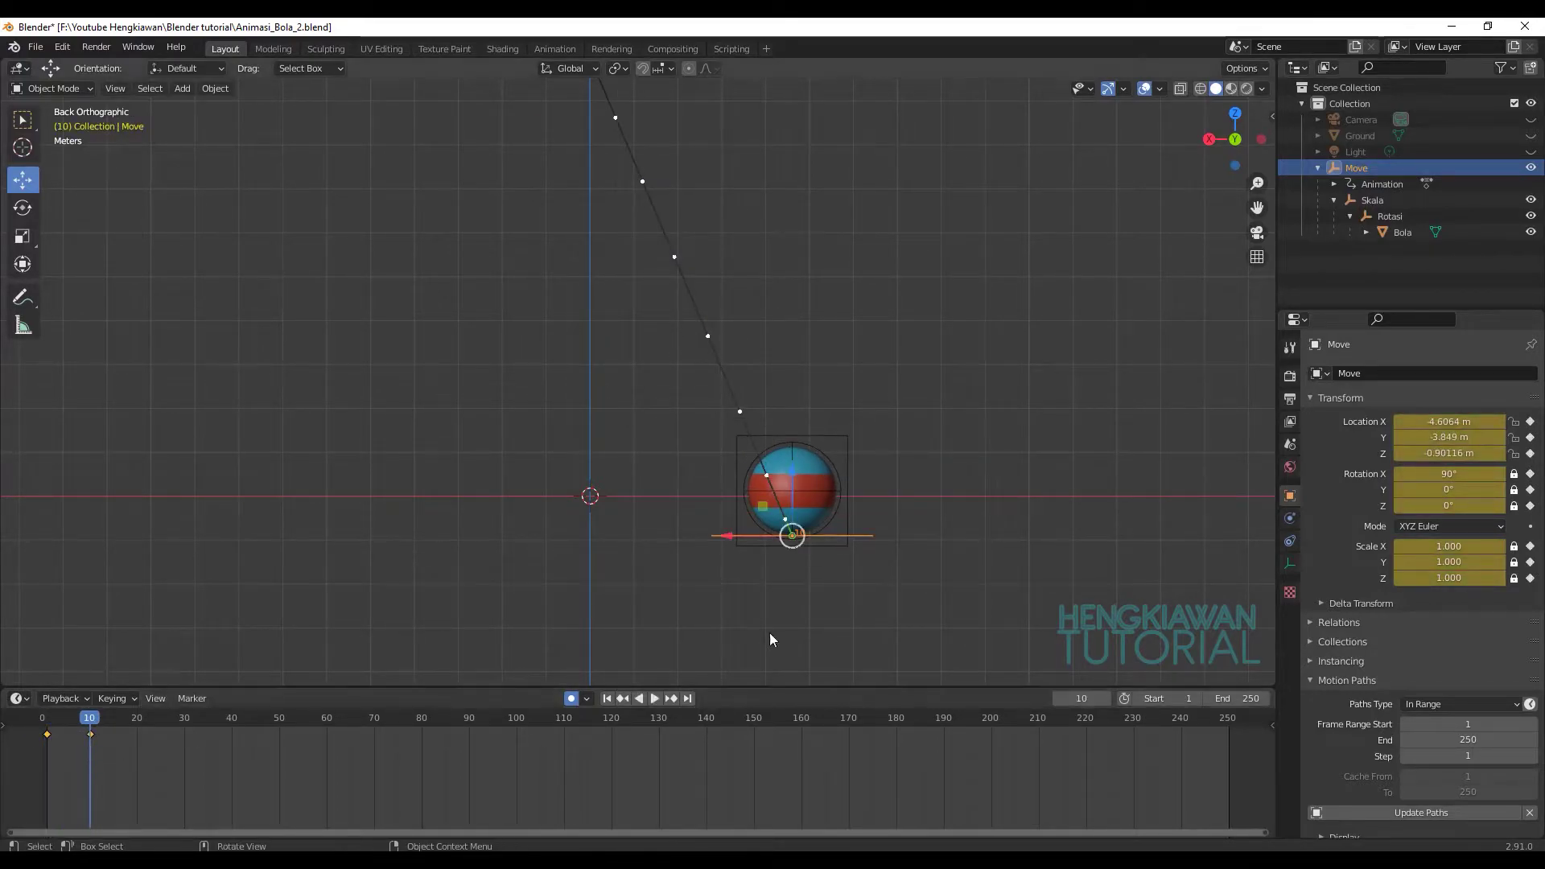
scroll(847, 383, "down", 3)
middle_click_drag(832, 403, 827, 453, "shift")
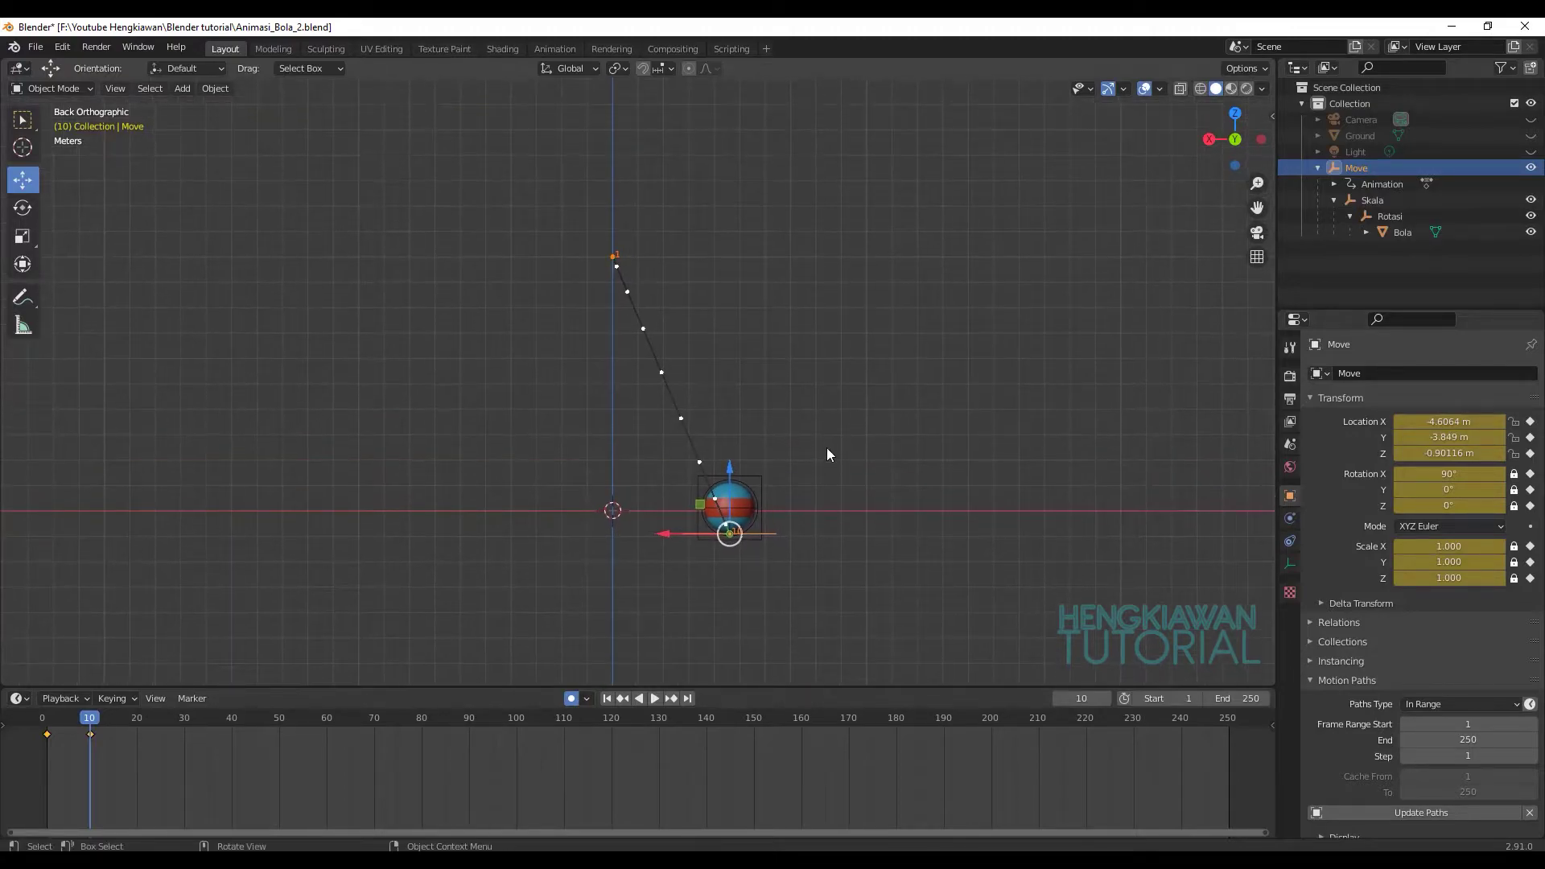
scroll(826, 460, "up", 2)
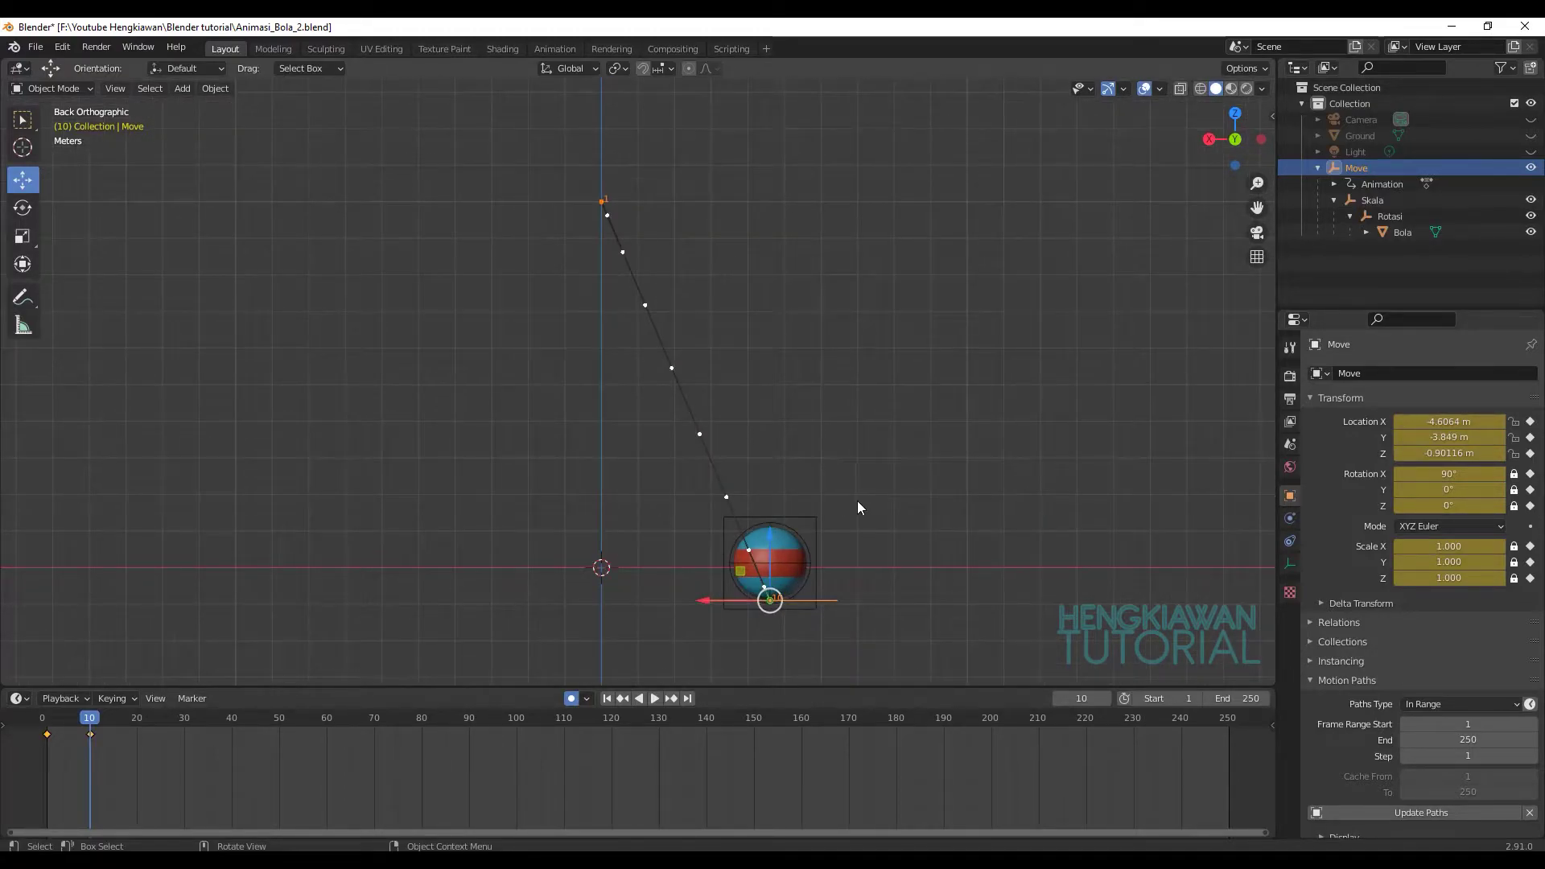
key("ctrl+s")
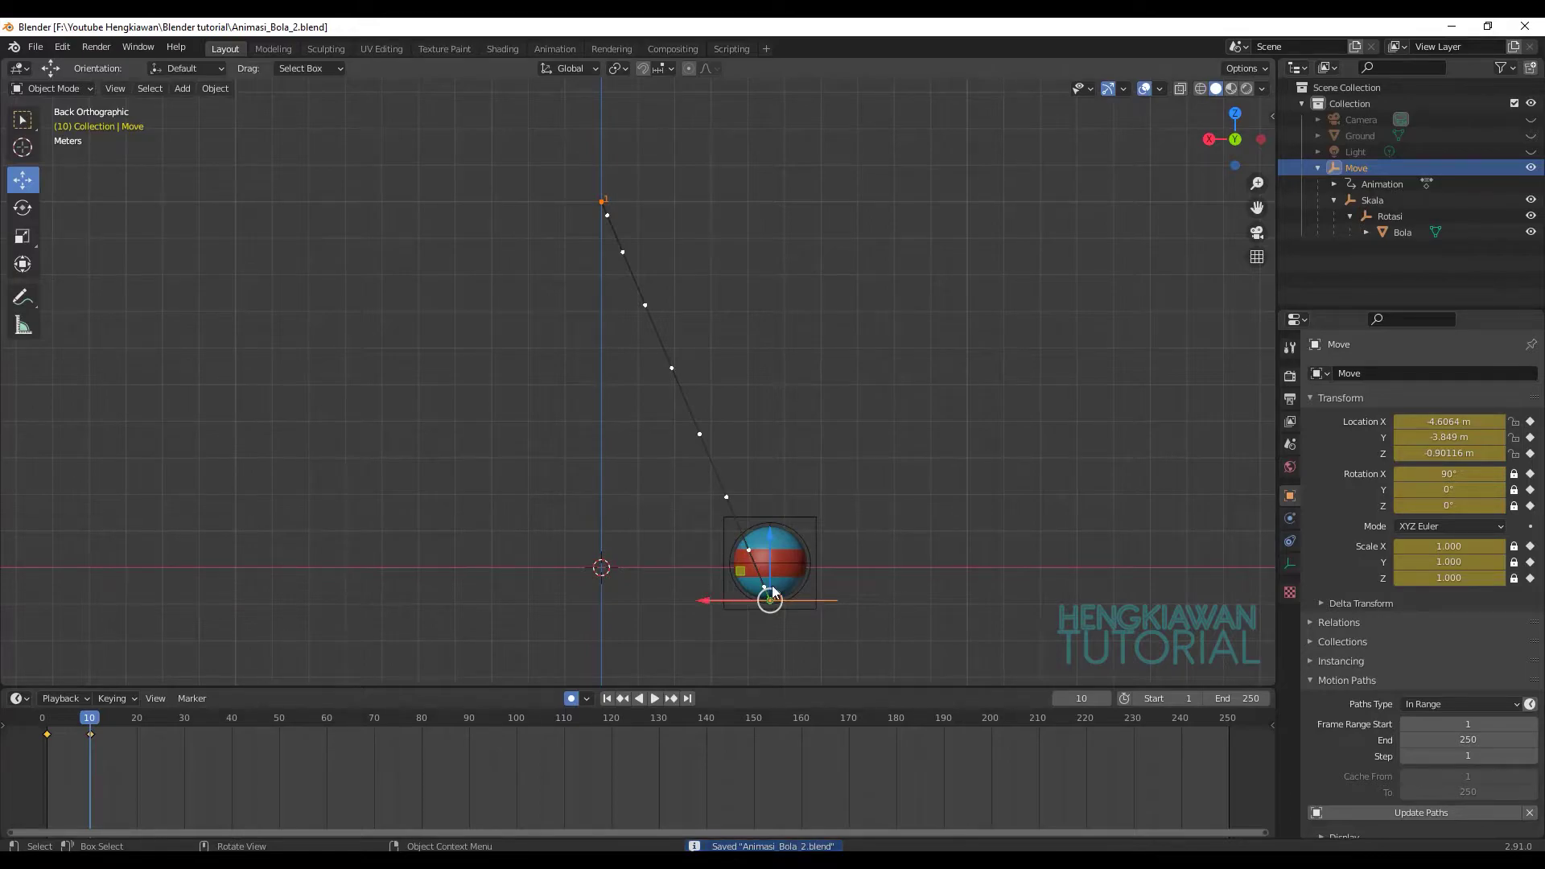
- At frame 20, move the ball along X to -7.7736 and lift it upward
key("space")
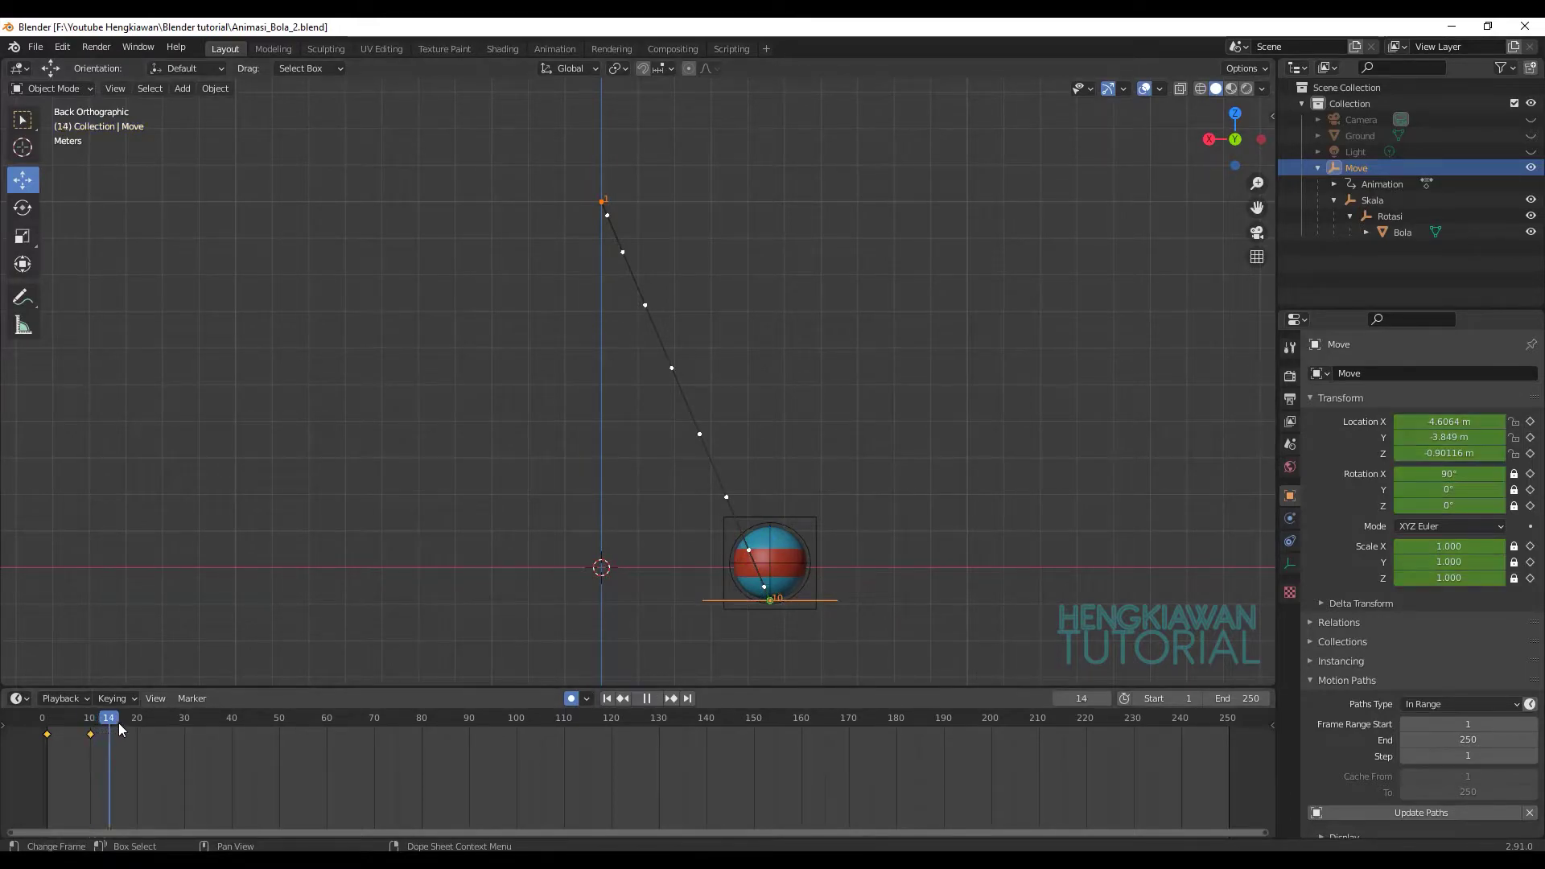
left_click(136, 727)
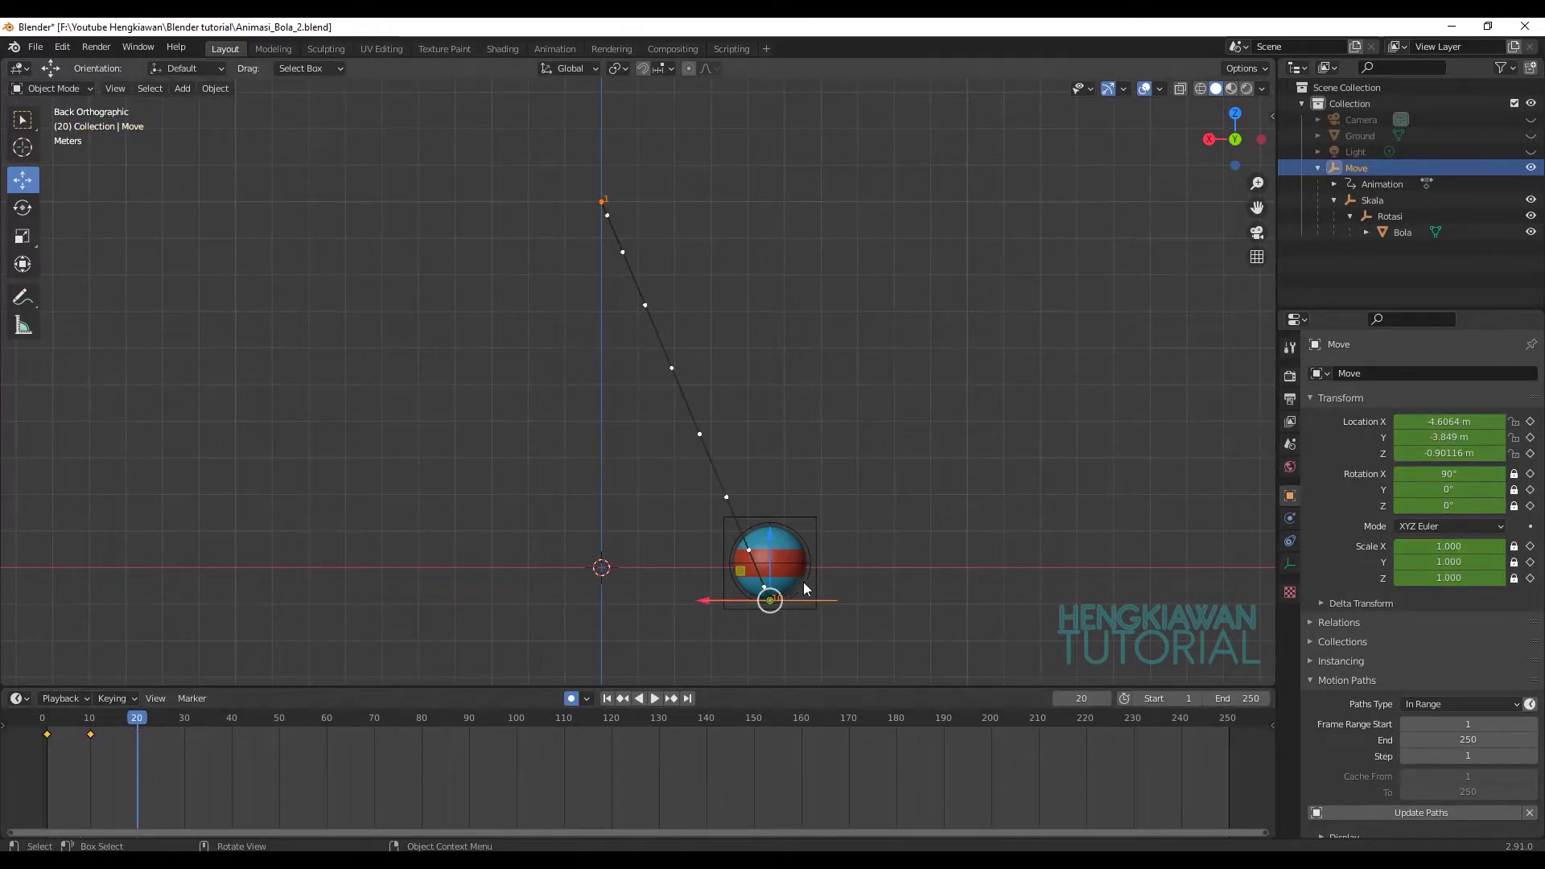
left_click_drag(702, 606, 892, 606)
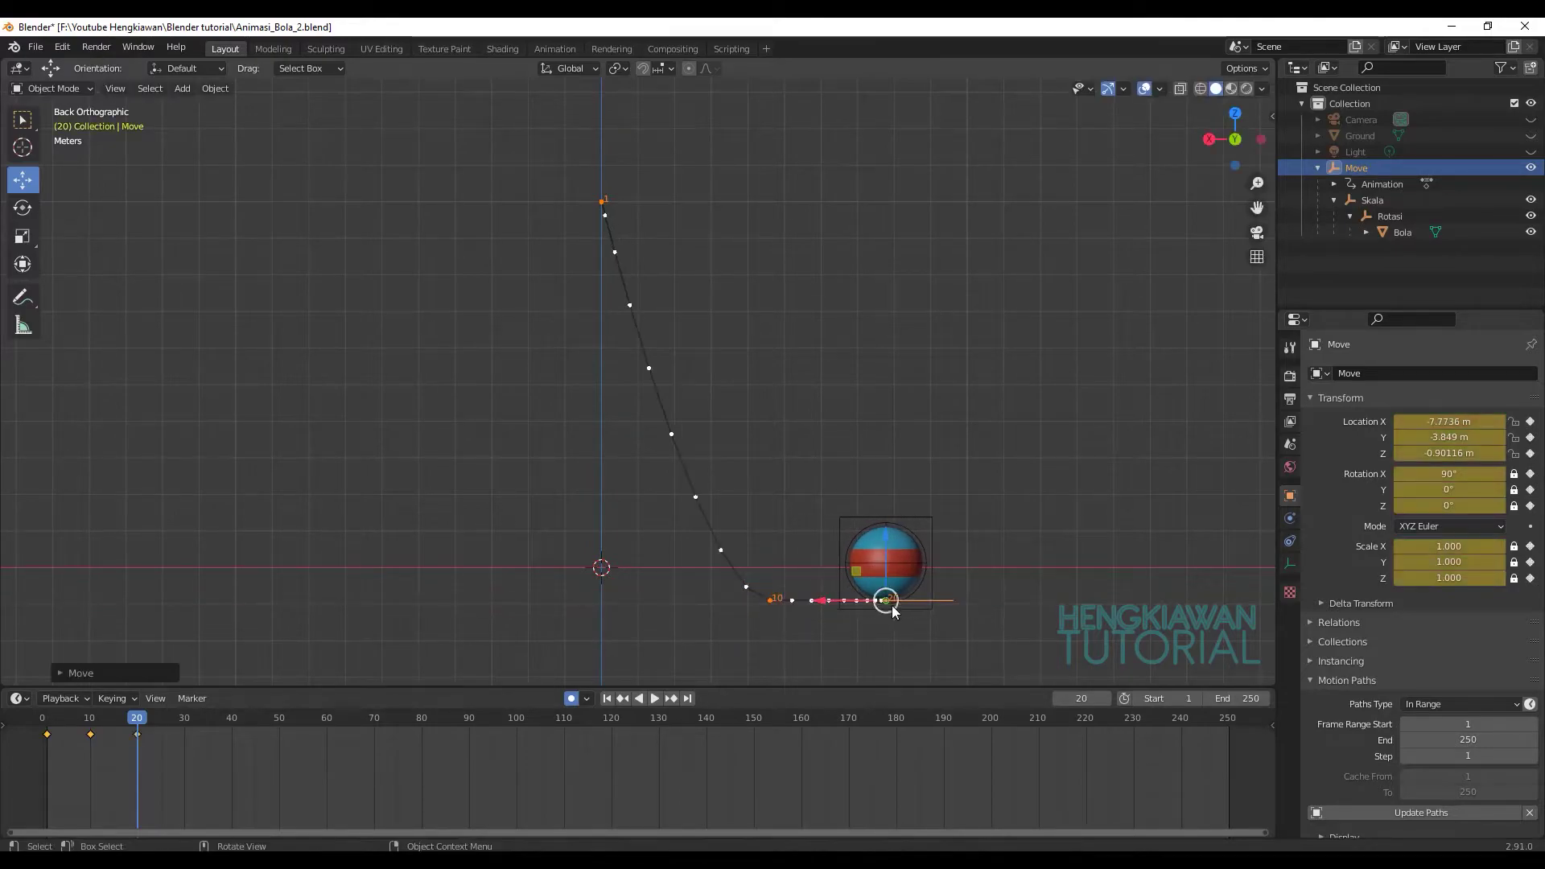
left_click_drag(893, 537, 892, 297)
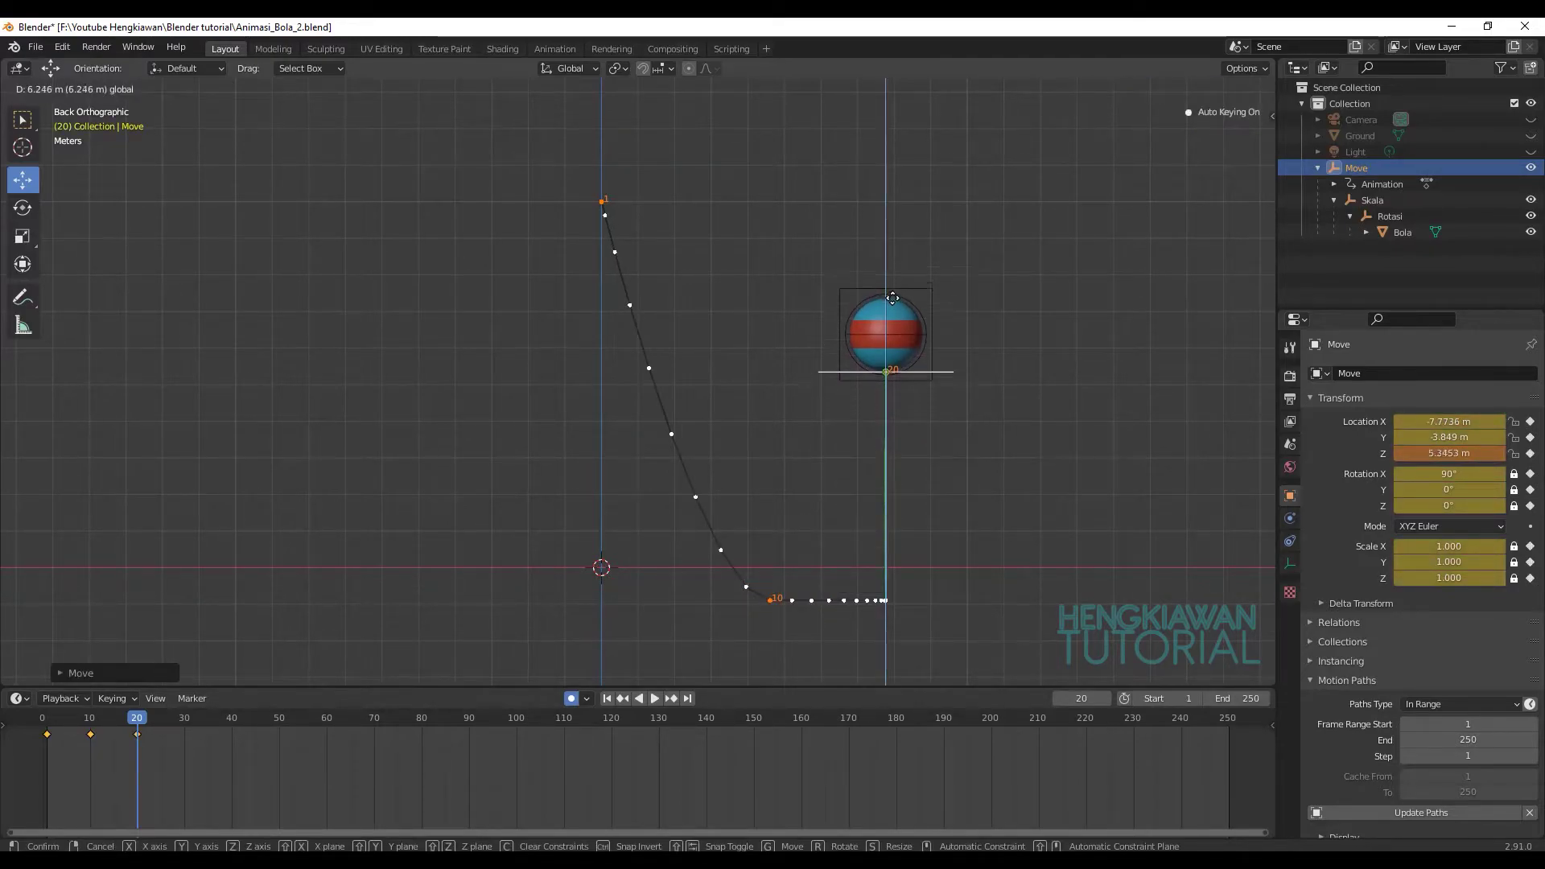
- Fix the frame-20 Location Z at 6 m and play the animation
left_click(1448, 453)
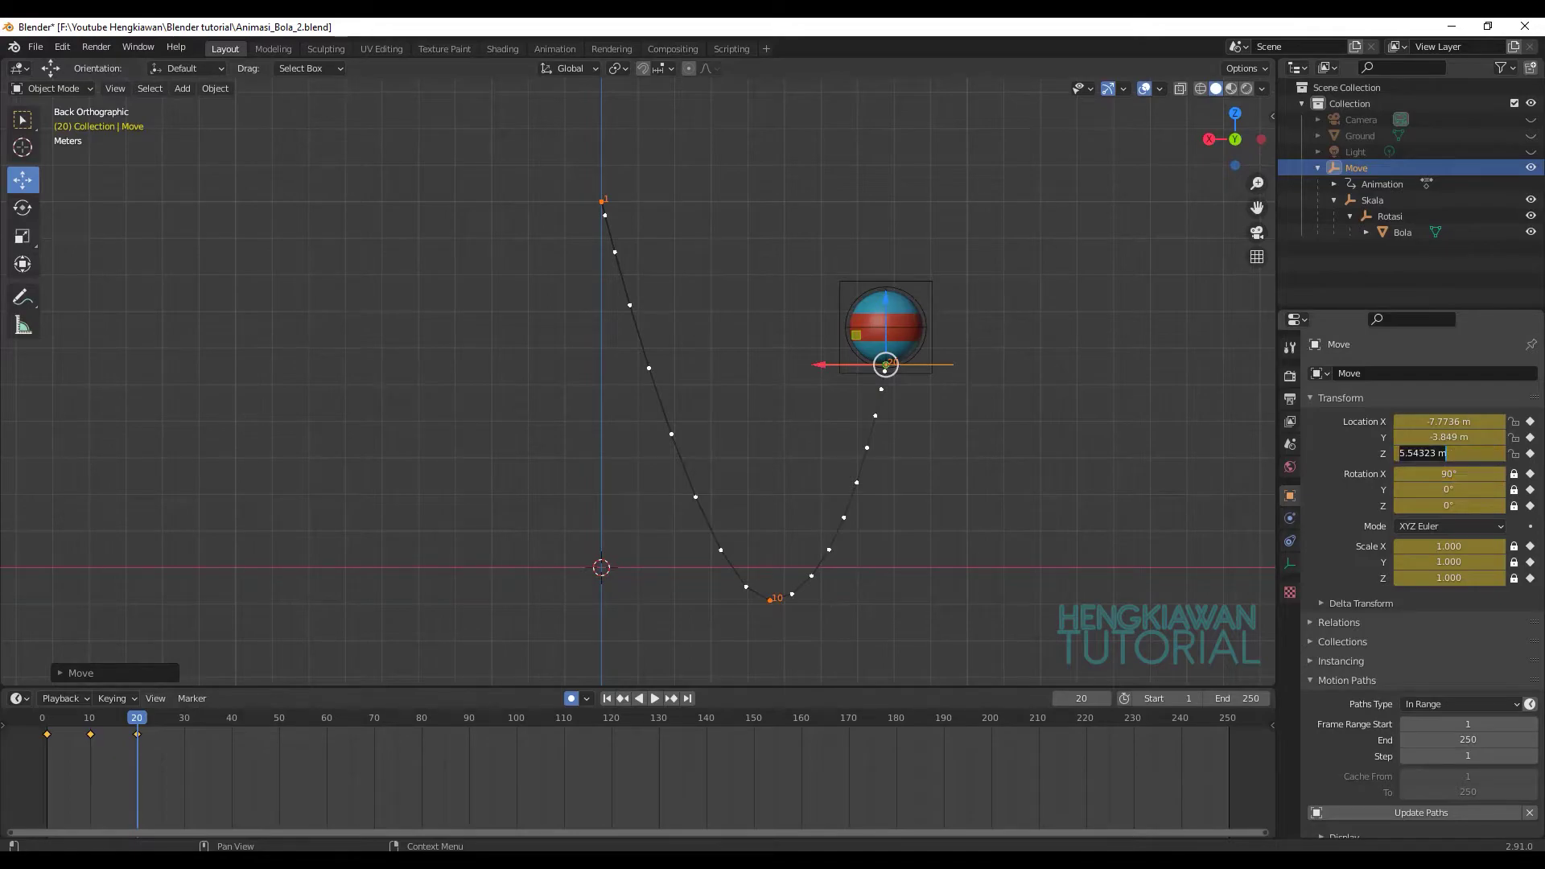
type("6")
key("Return")
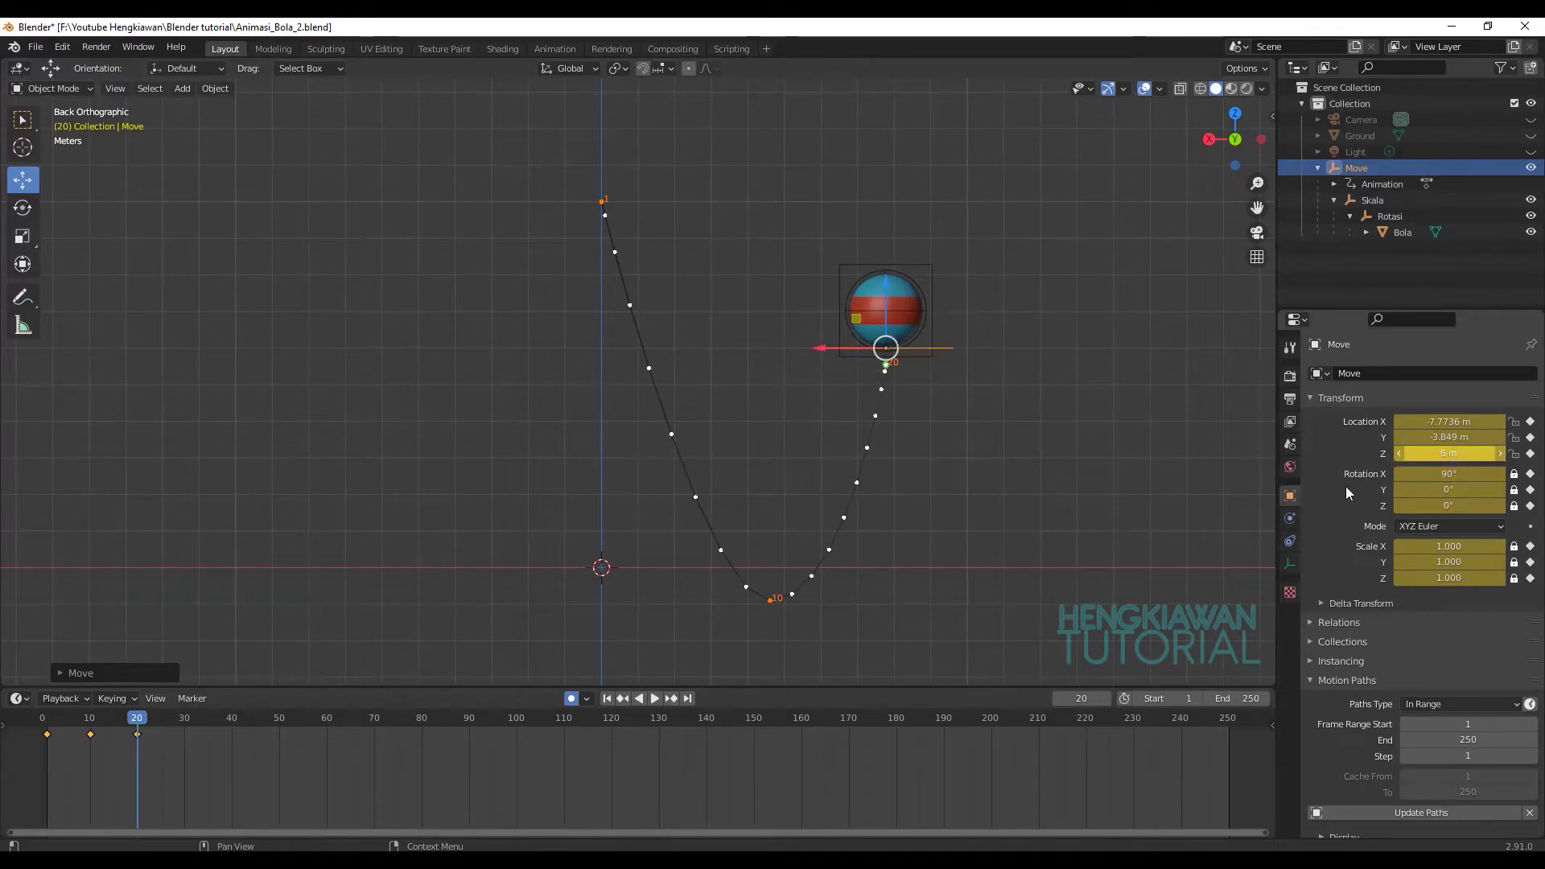
left_click_drag(885, 303, 885, 285)
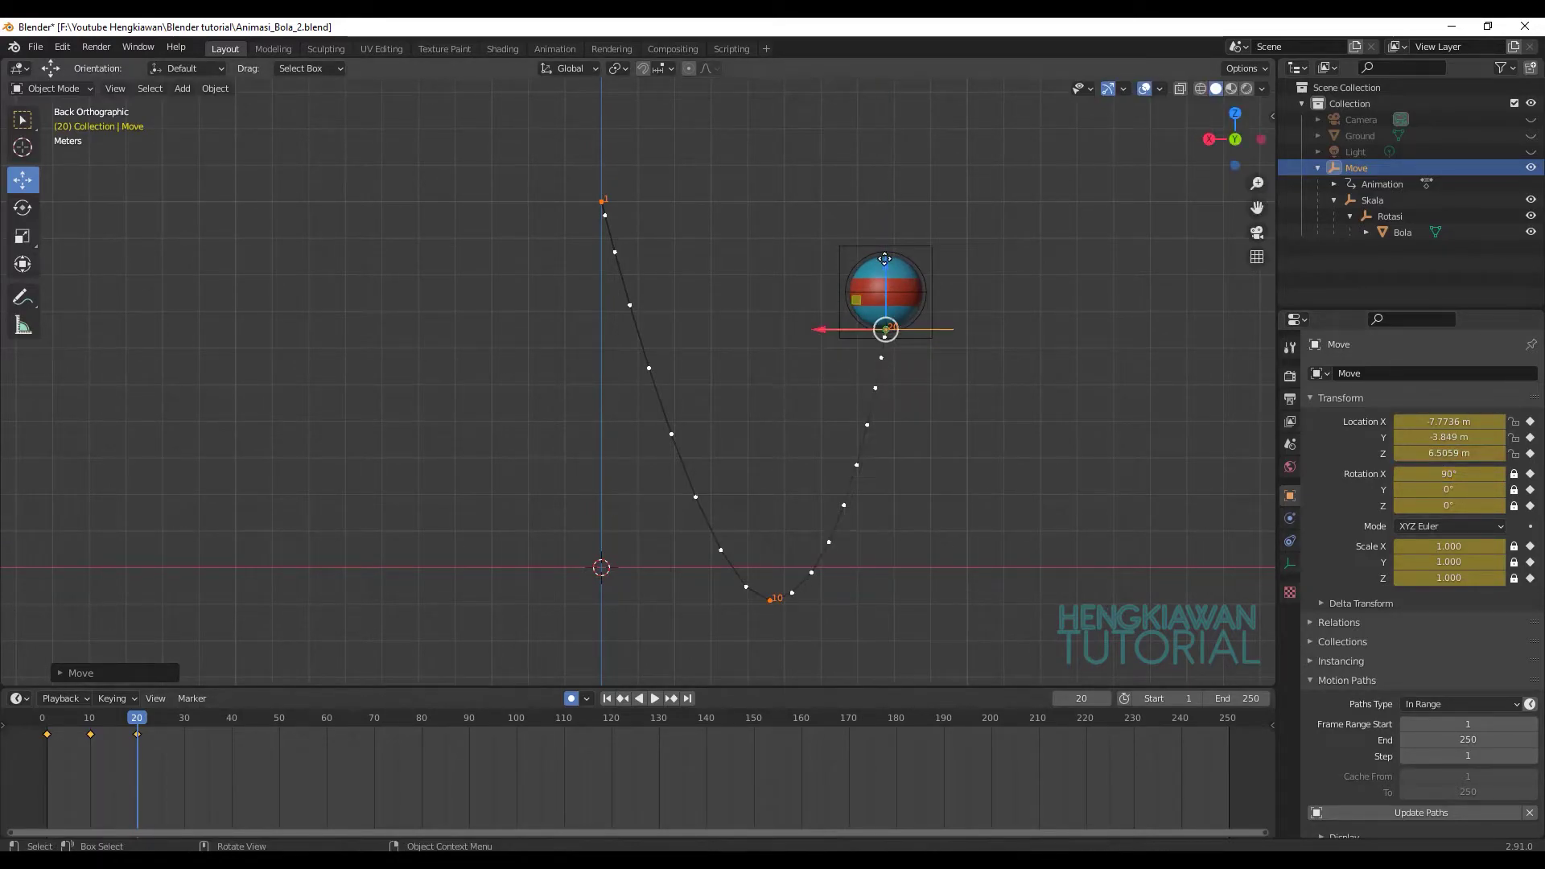
left_click(1454, 454)
type("6")
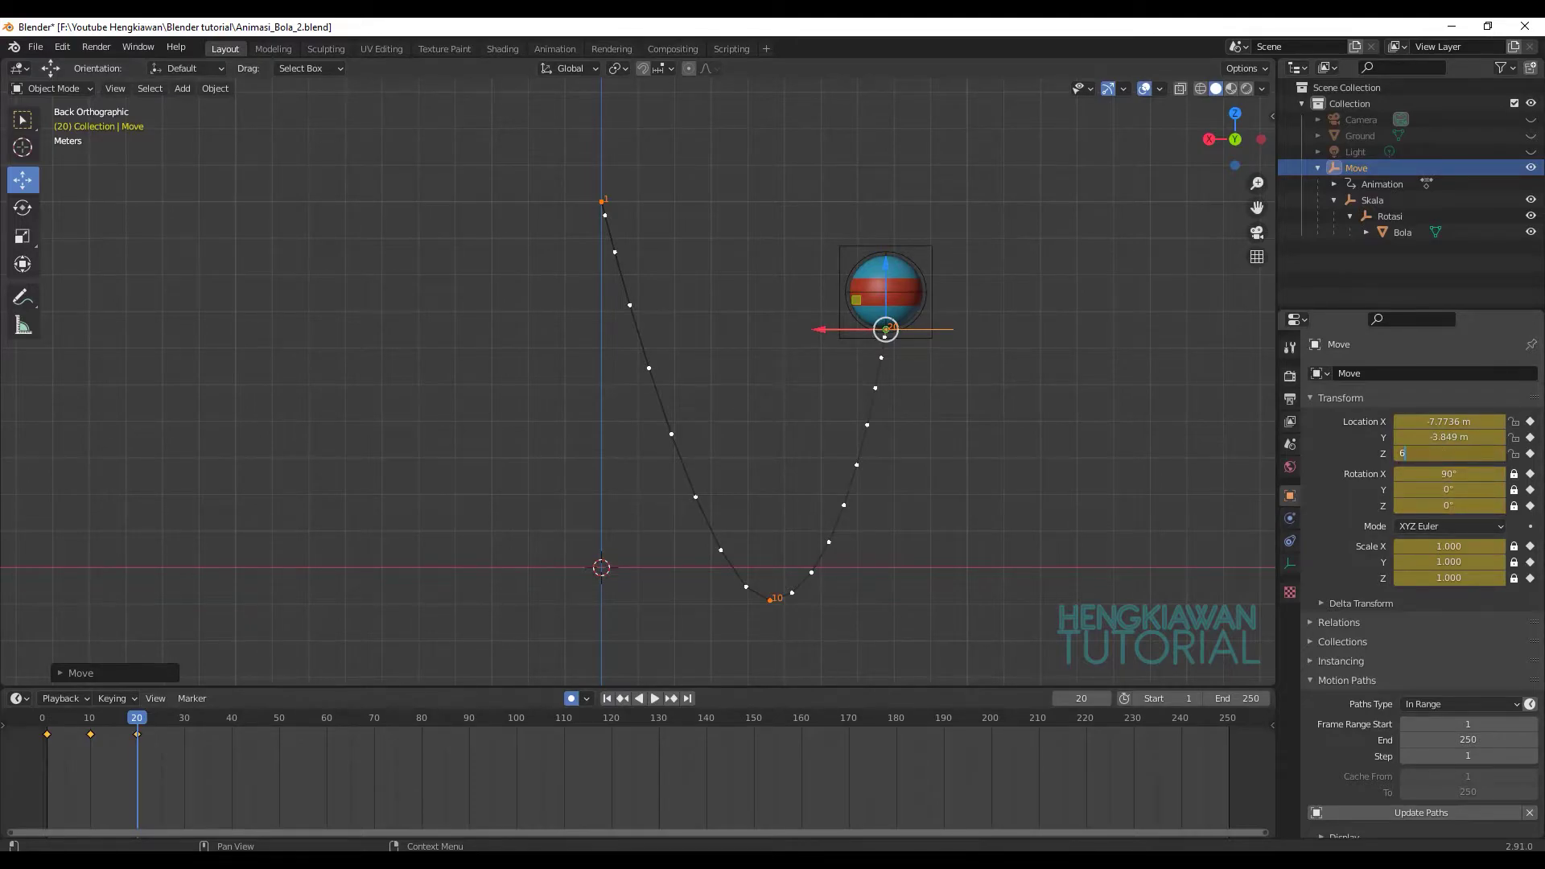
key("Return")
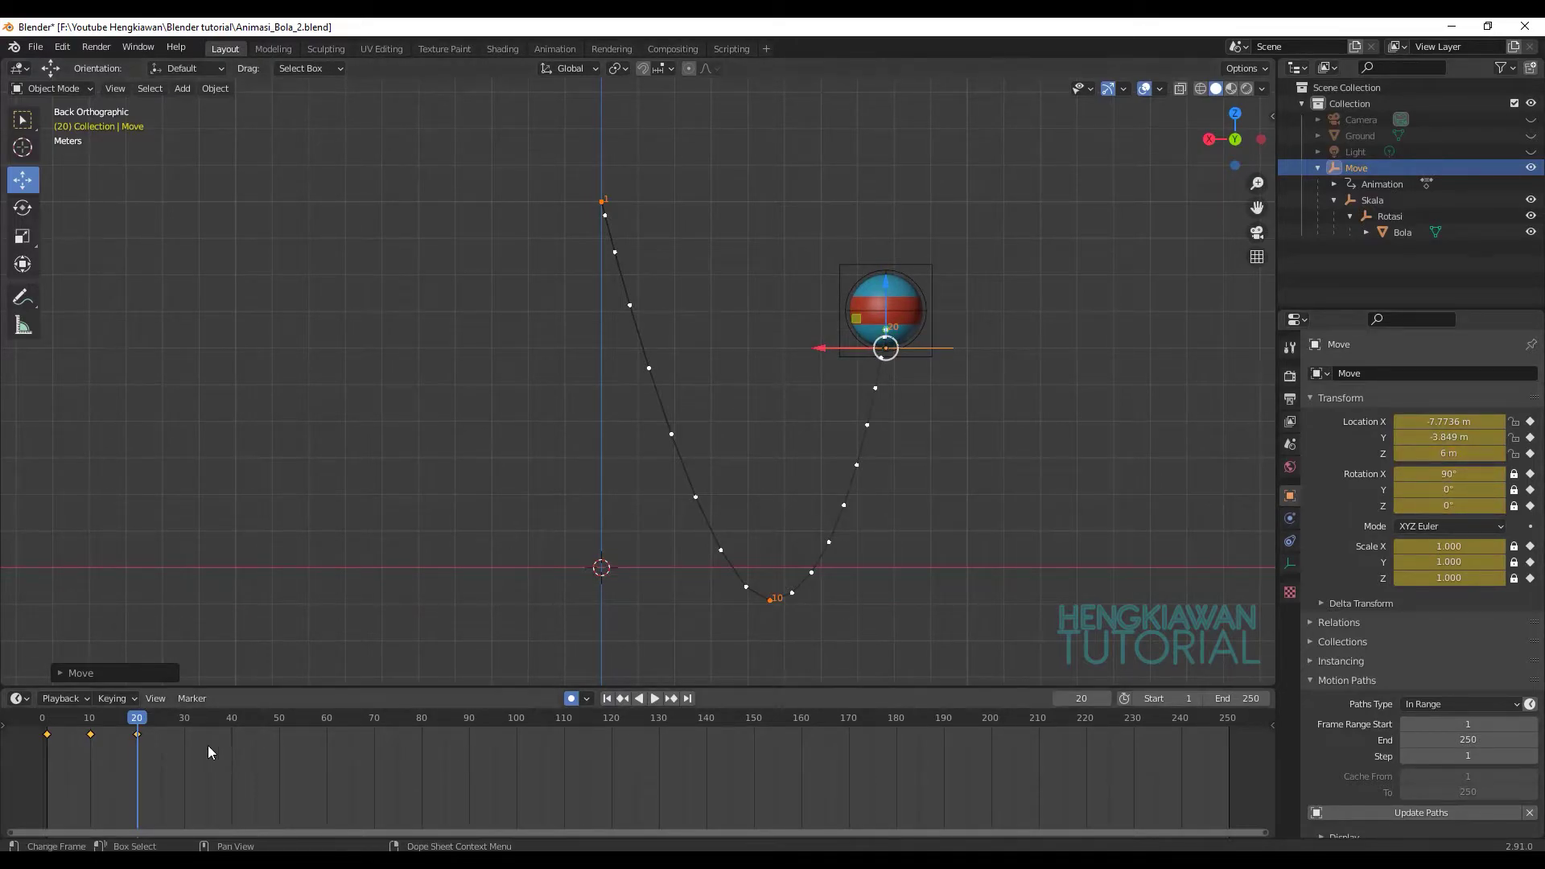
key("space")
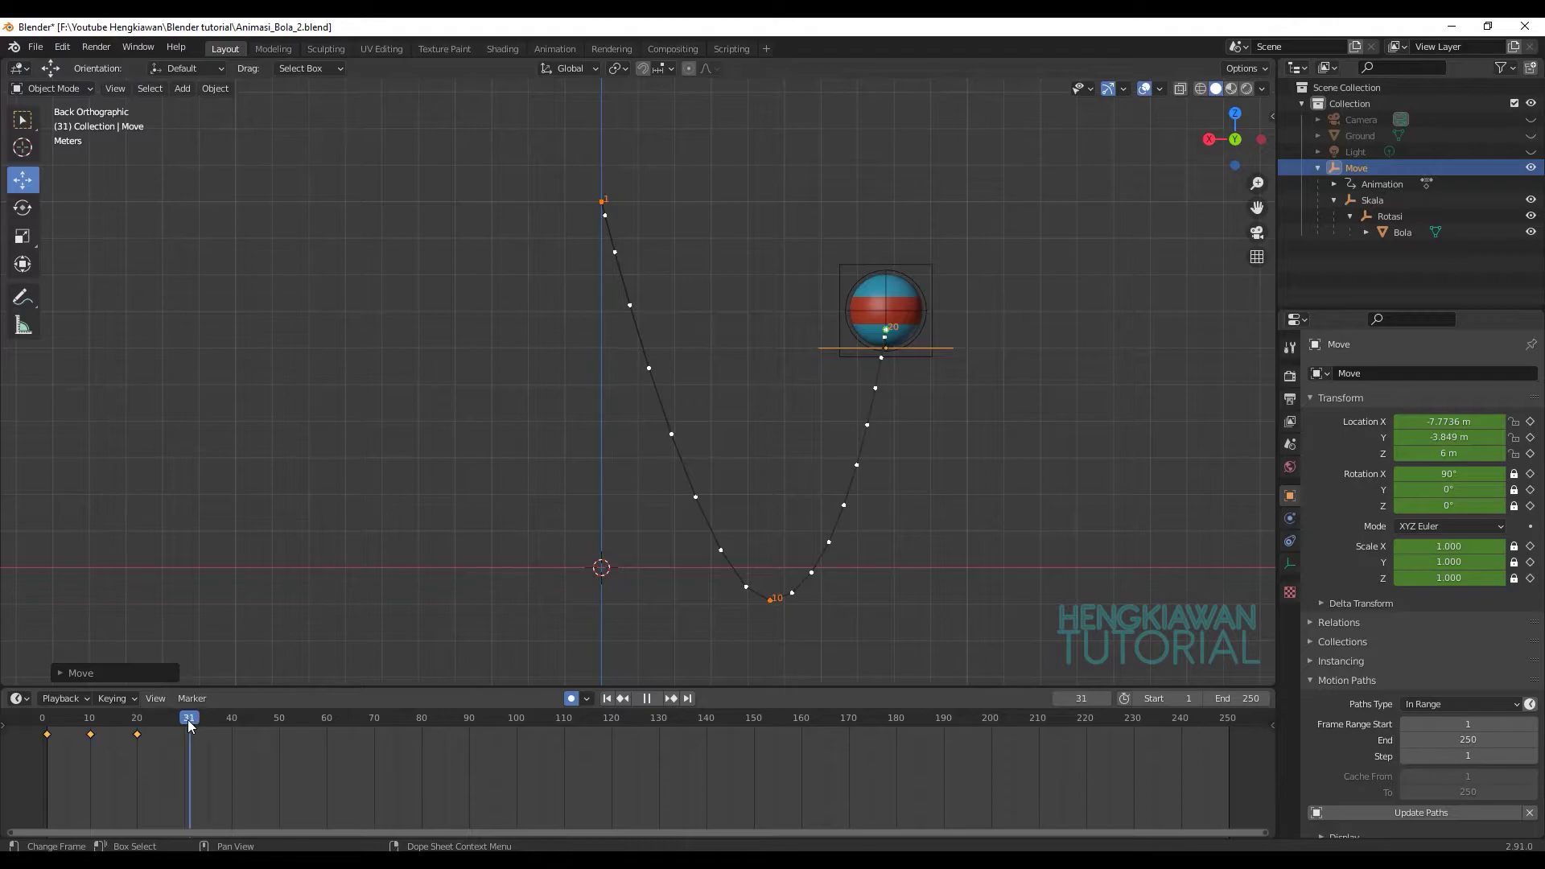
- At frame 30, drop the ball back onto the floor to finish the first bounce
key("space")
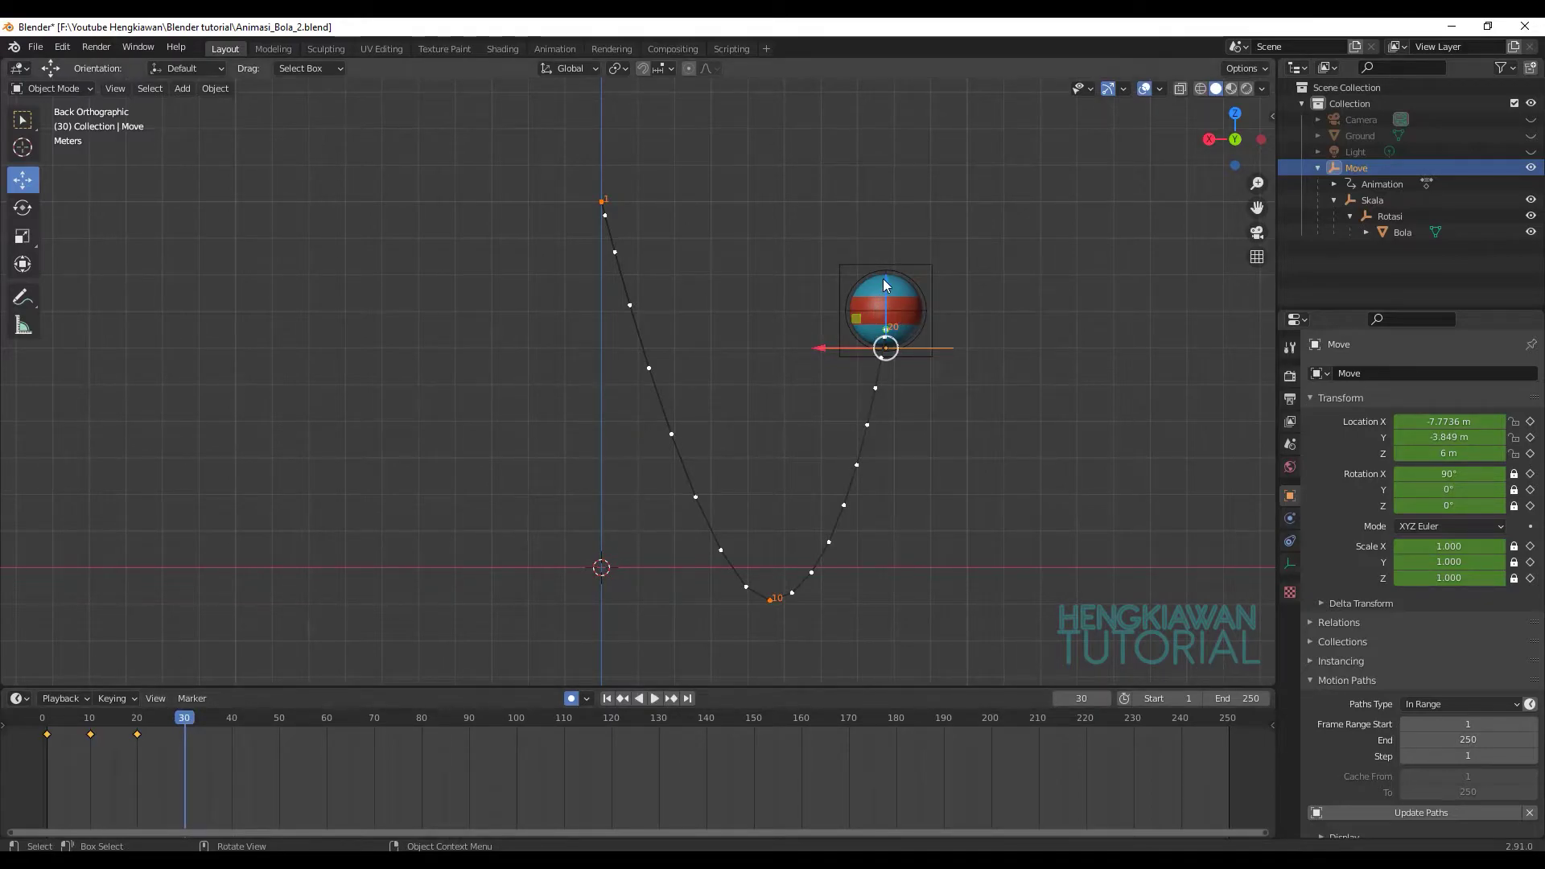
mouse_move(881, 279)
left_mouse_down()
mouse_move(850, 560)
mouse_move(923, 589)
left_mouse_up()
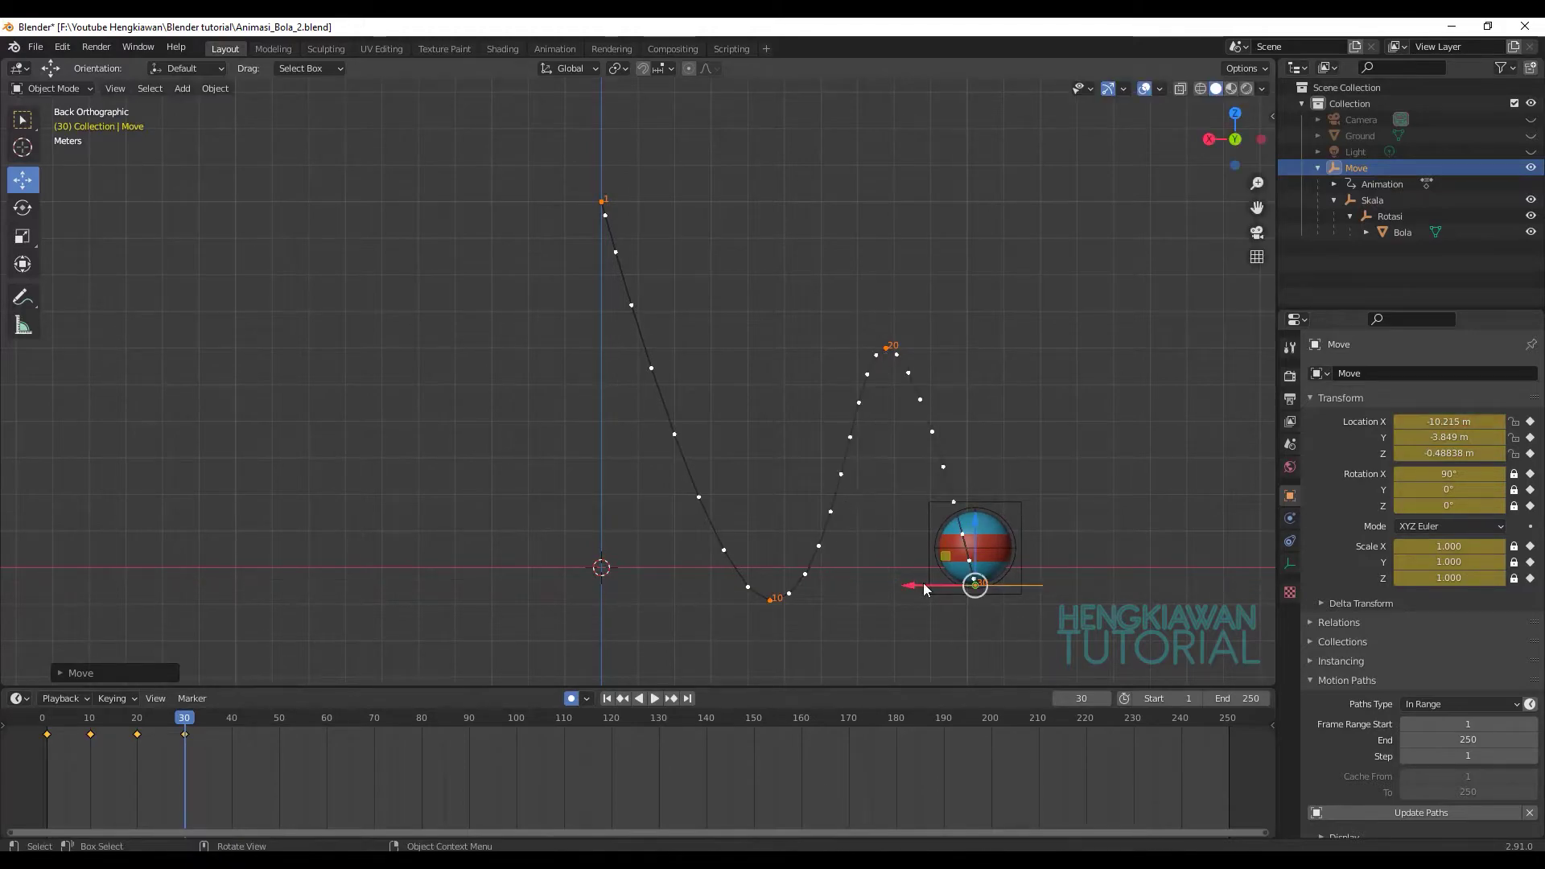
scroll(1046, 604, "up", 2)
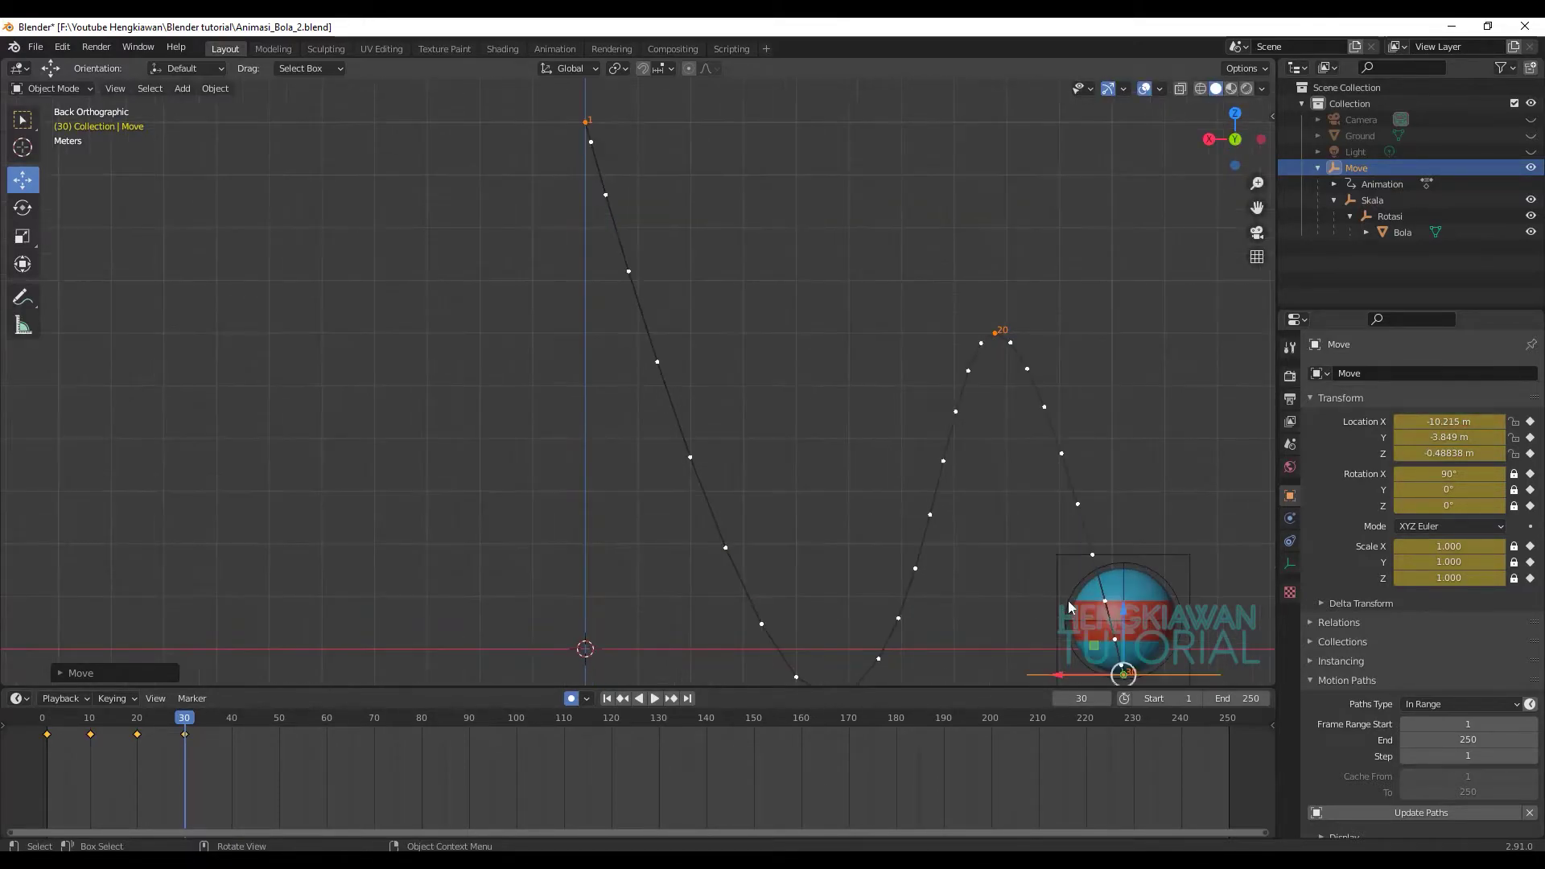
middle_click_drag(1183, 595, 988, 465, "shift")
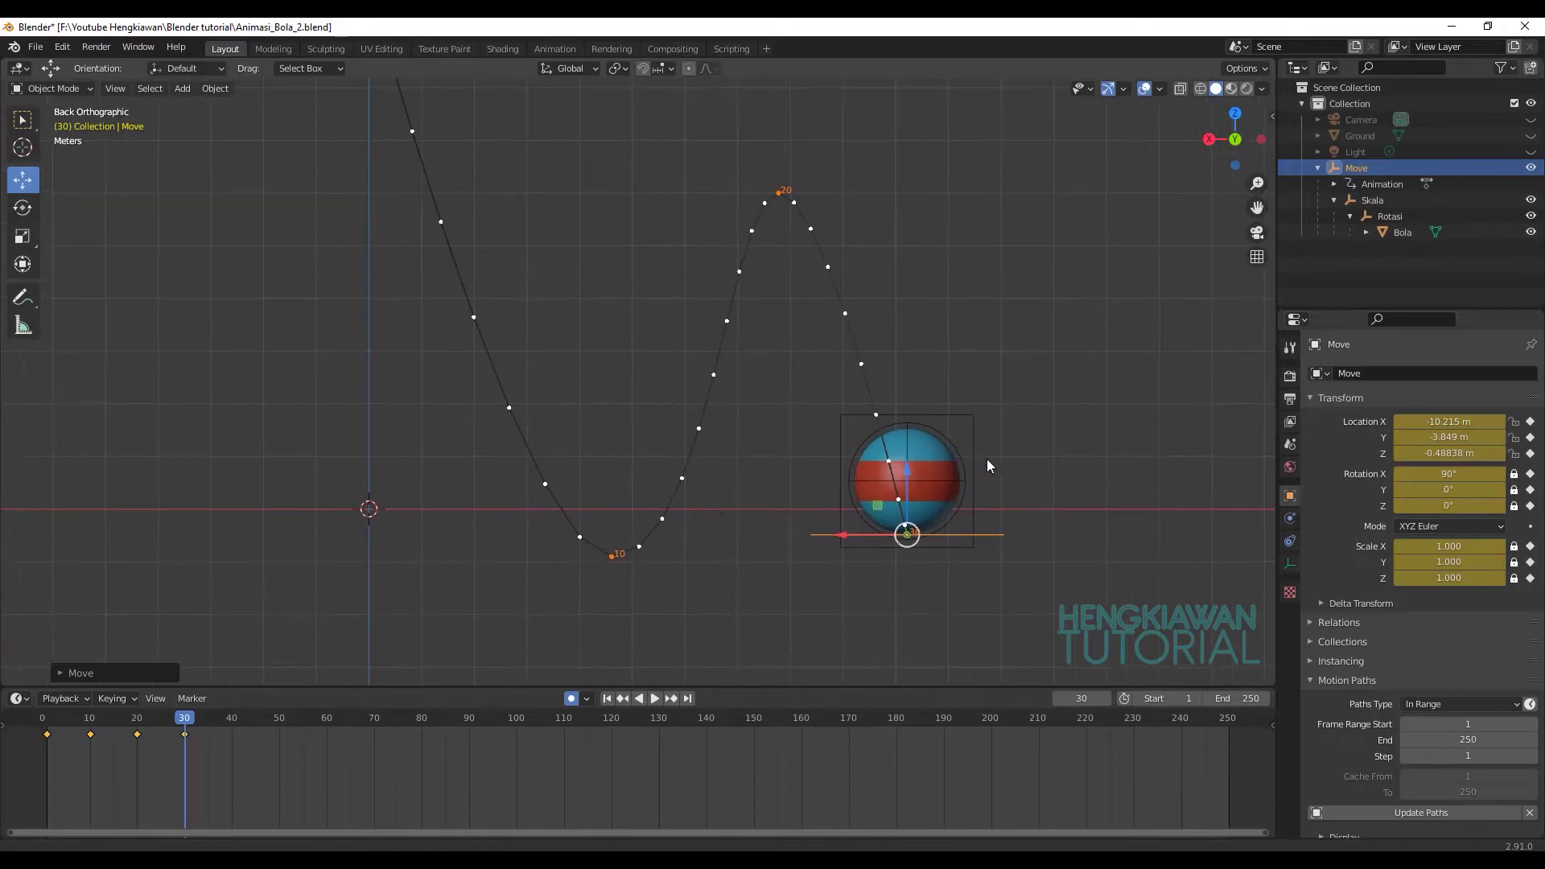
left_click_drag(909, 476, 906, 459)
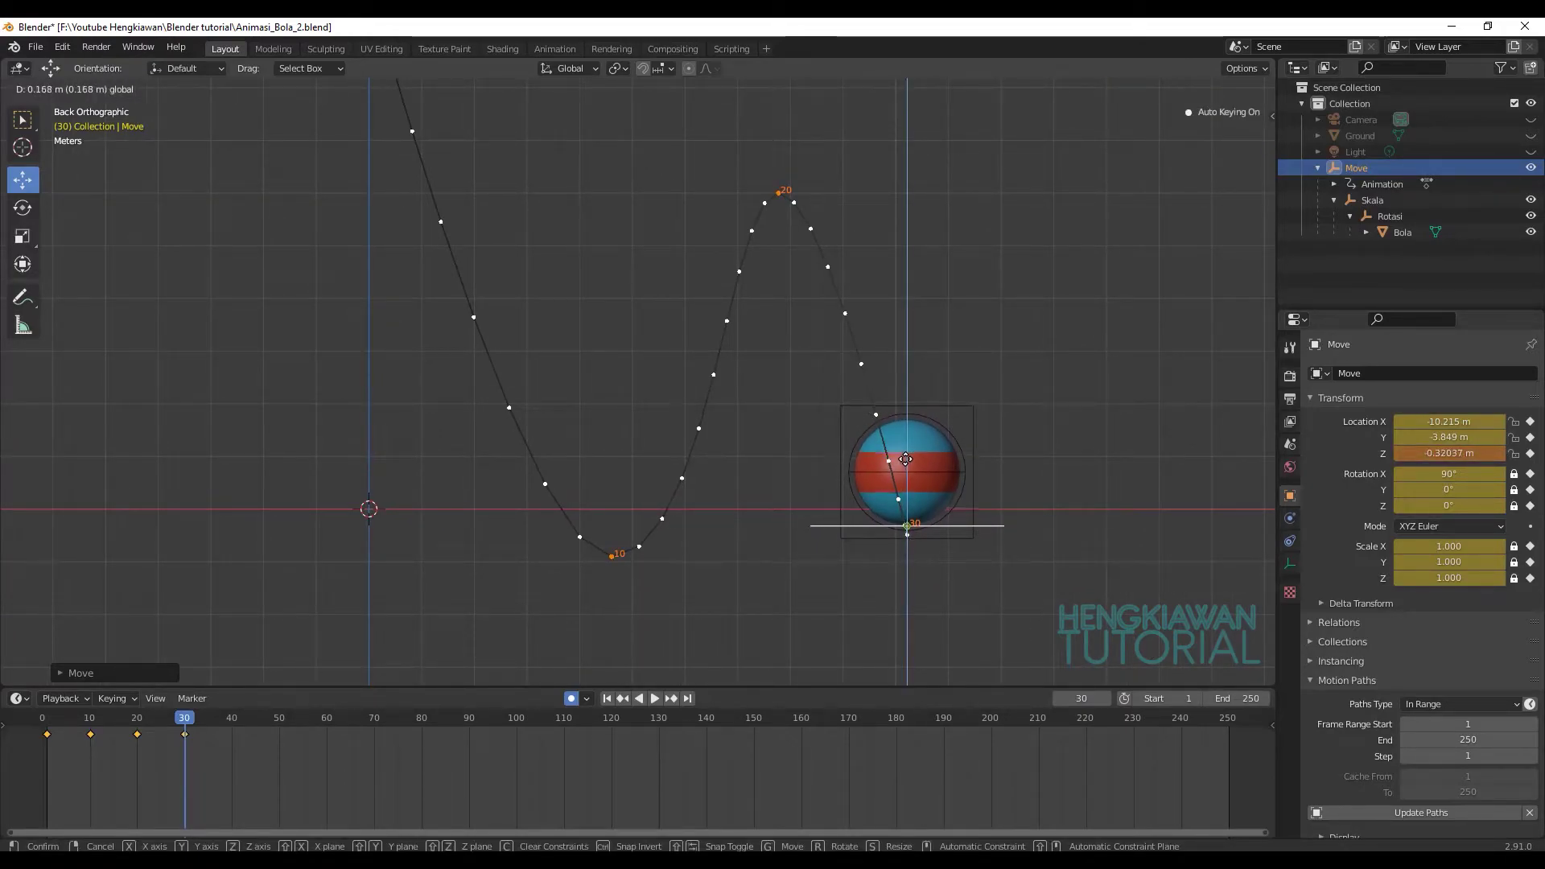
left_click_drag(906, 458, 906, 460)
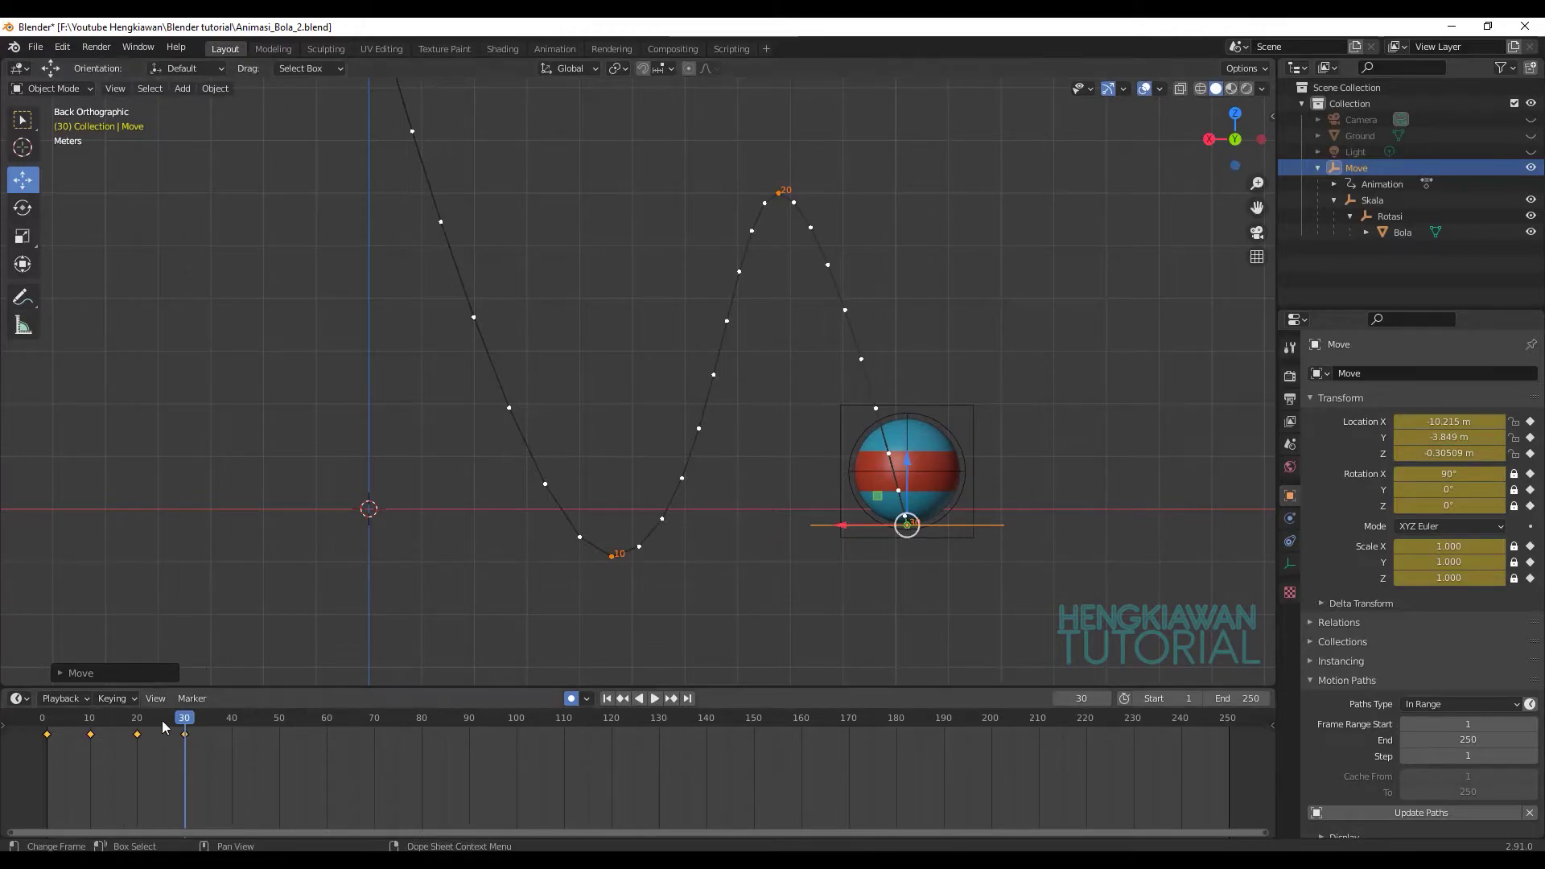
- Raise the frame-10 contact to Z -0.53459 m, play it back, and save
left_click_drag(182, 728, 90, 750)
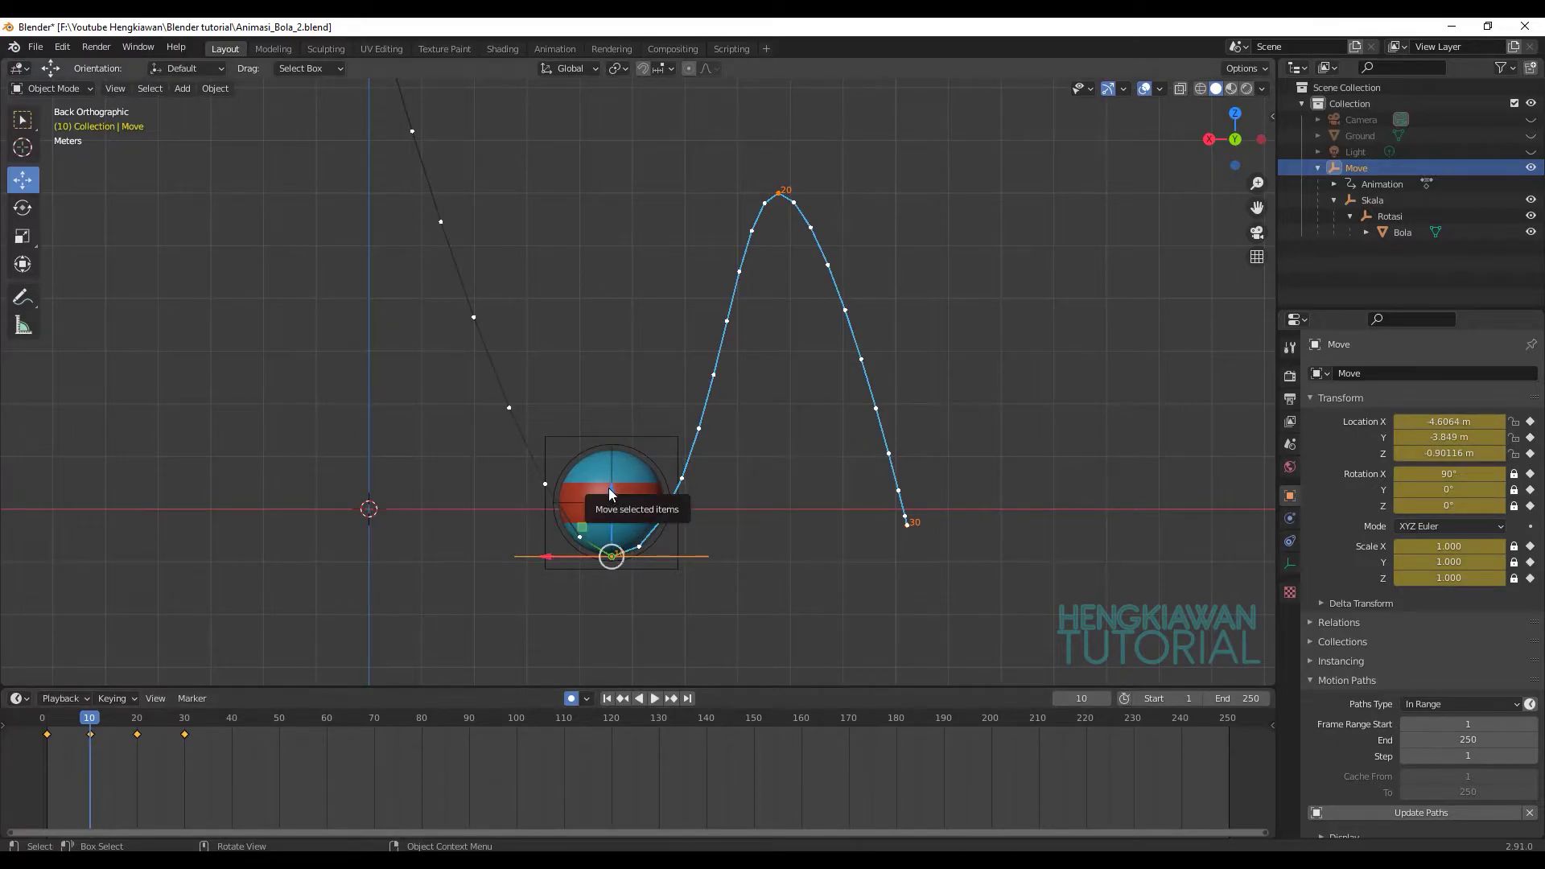
left_click_drag(612, 492, 602, 465)
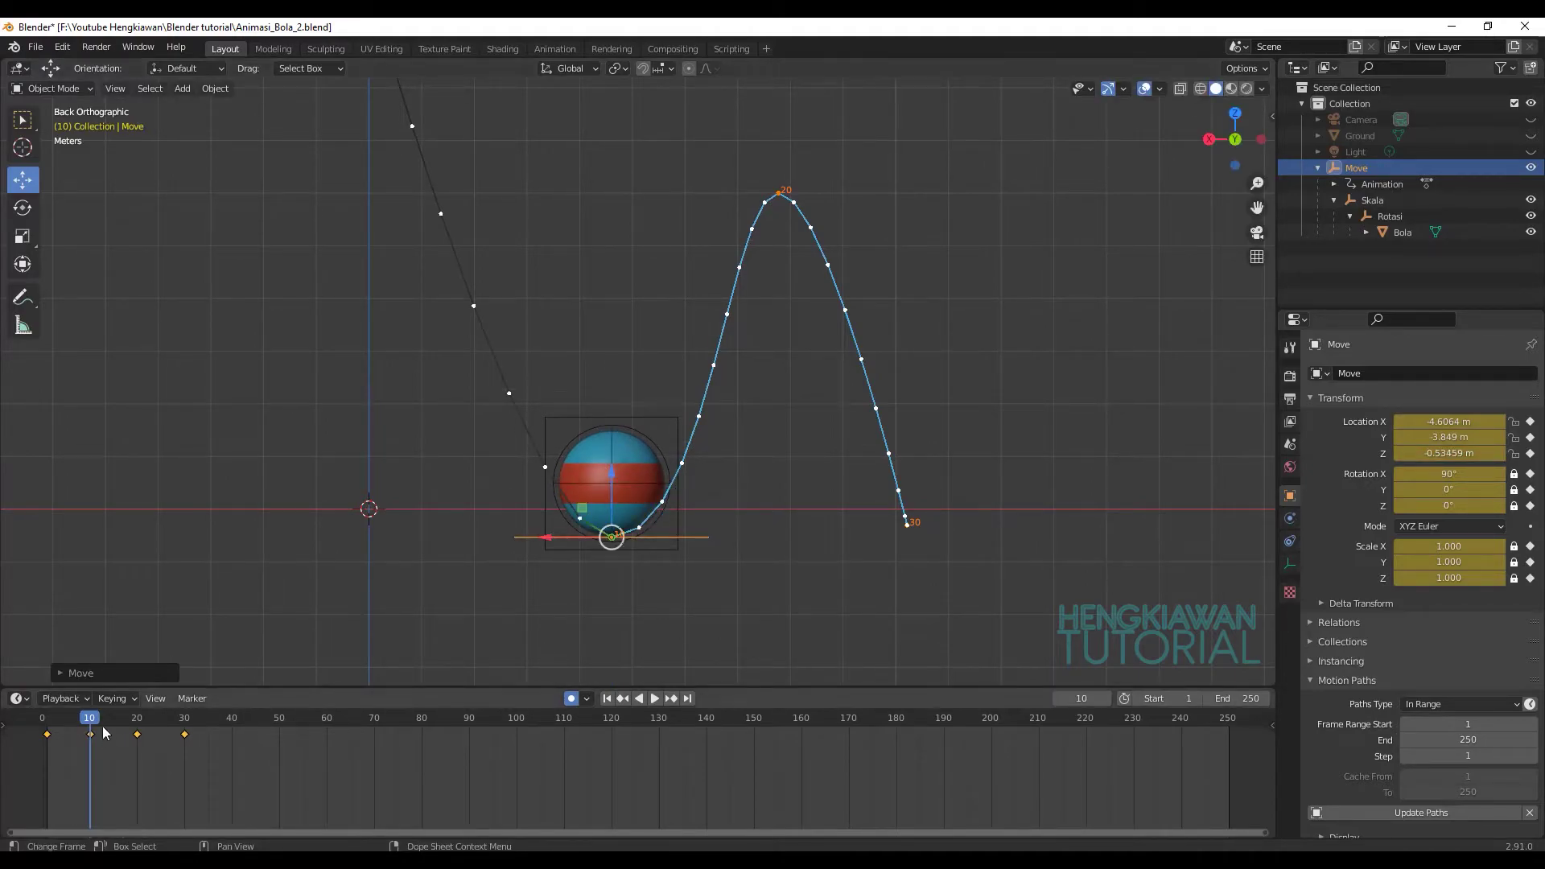
left_click_drag(107, 733, 46, 734)
key("space")
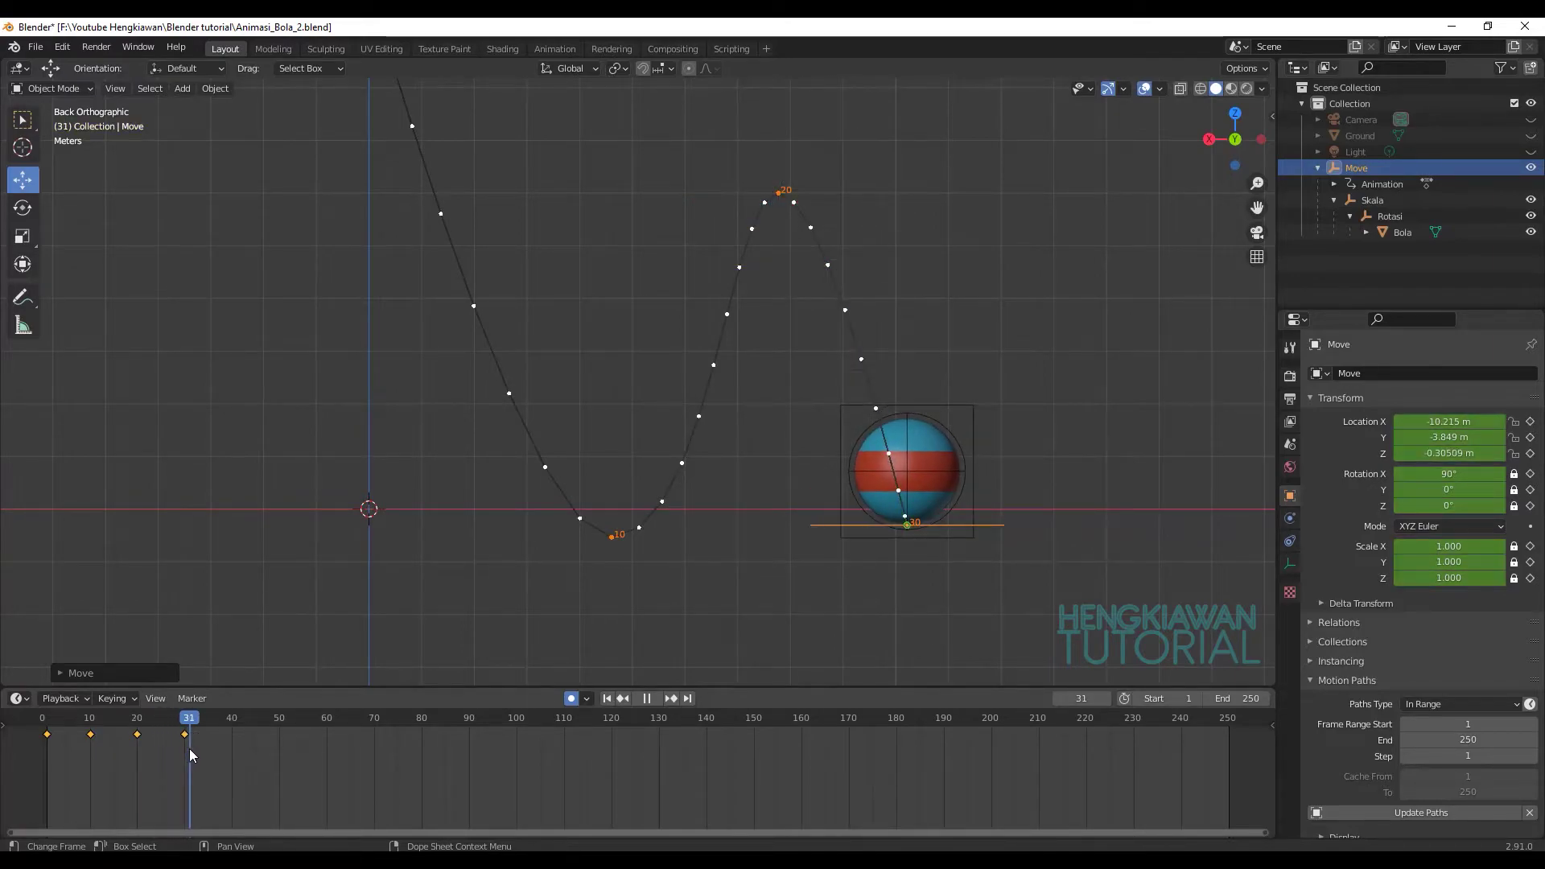
key("Escape")
key("ctrl+s")
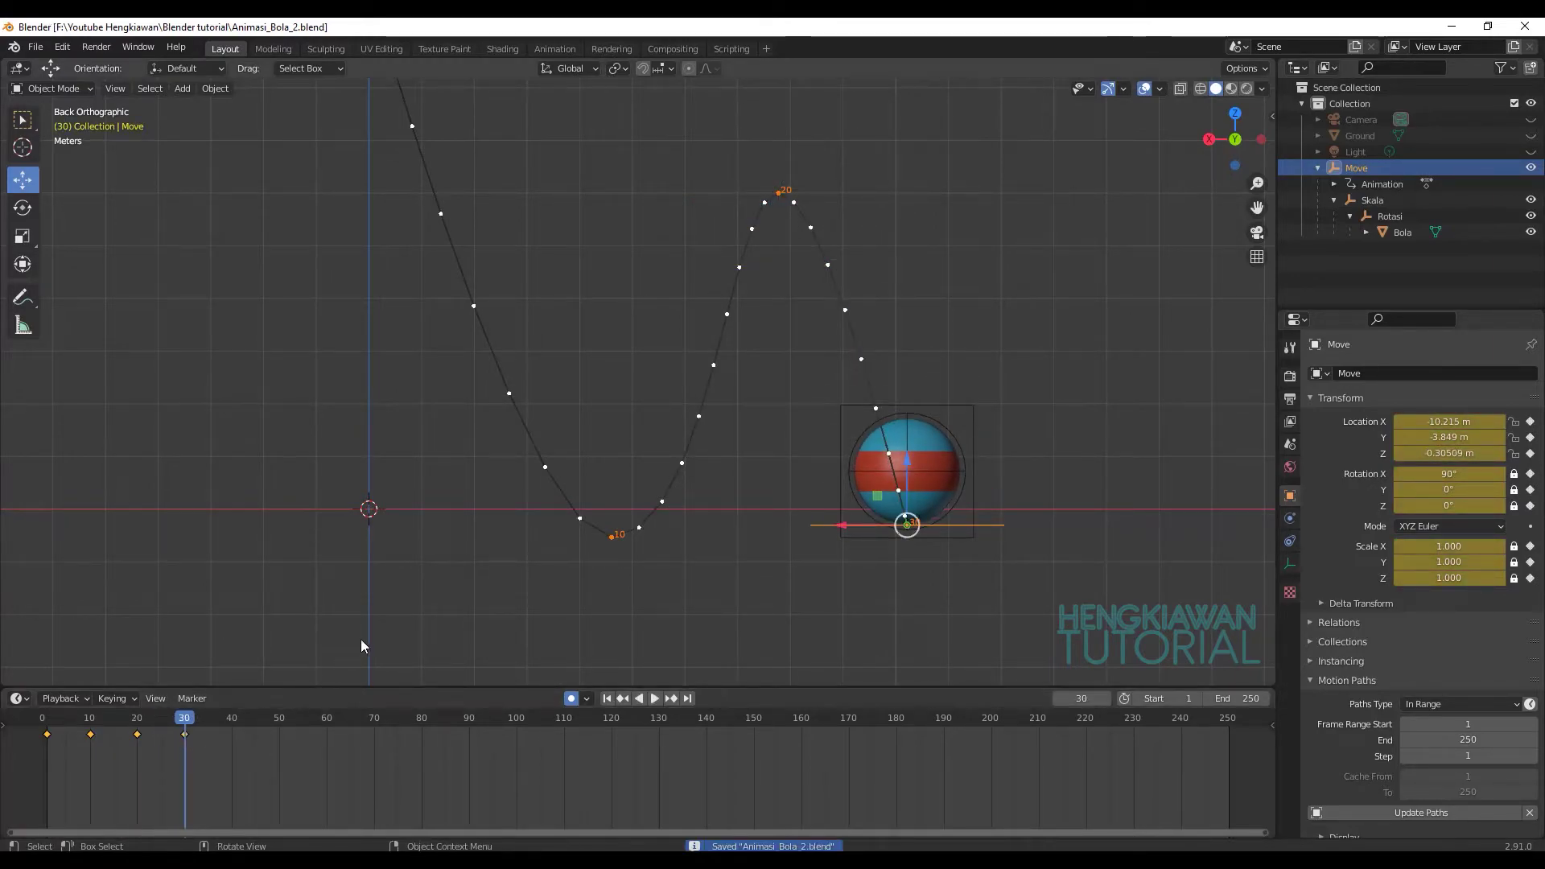
key("space")
key("space")
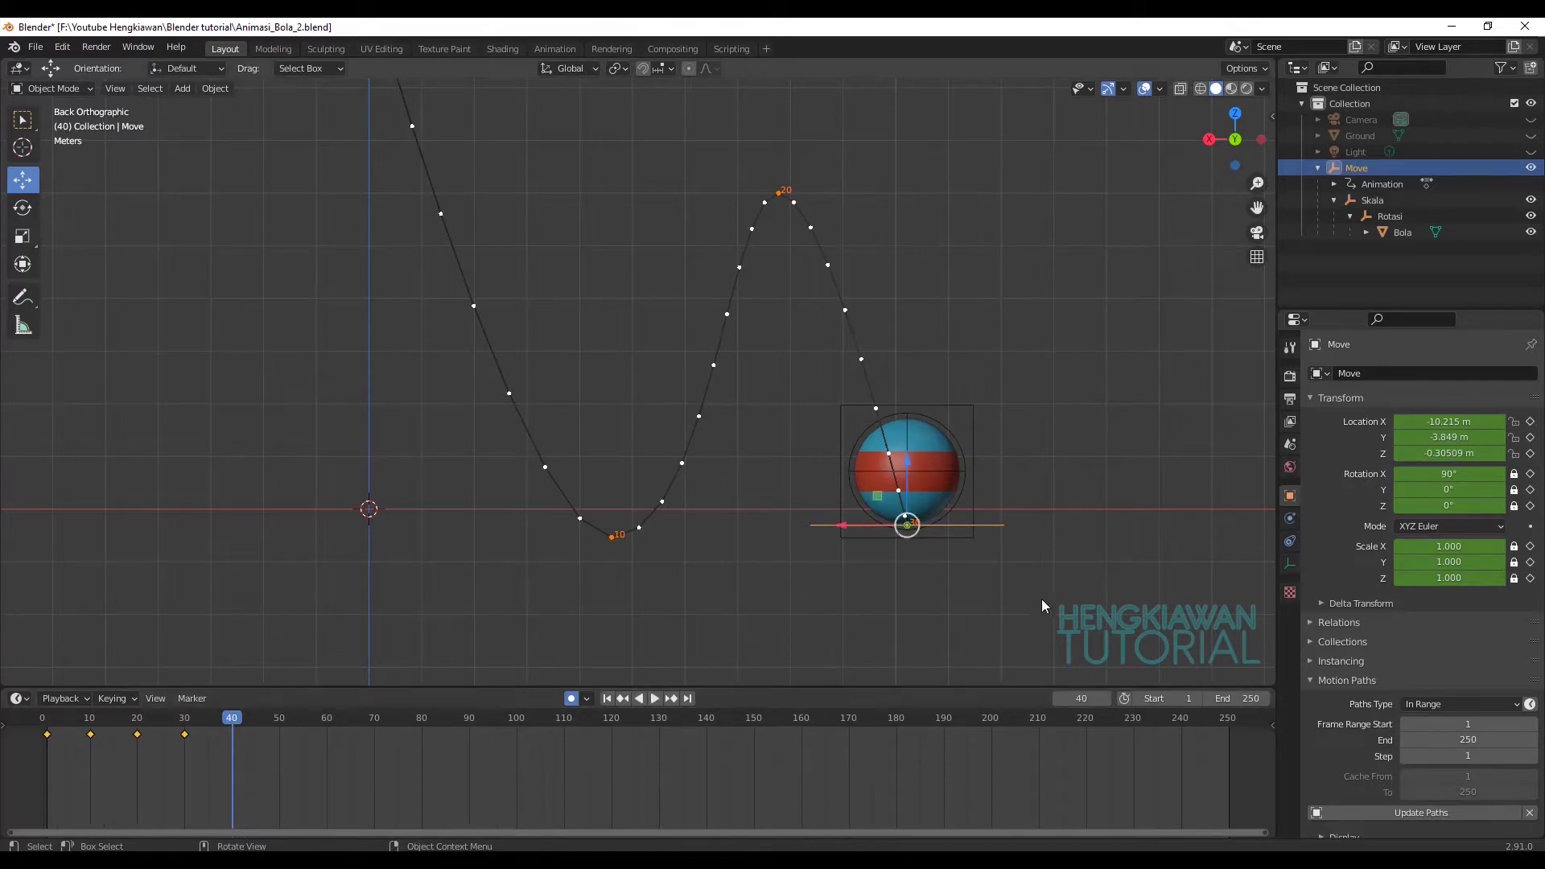
- Raise the ball straight up to a lower third peak at frame 40
left_click(971, 543)
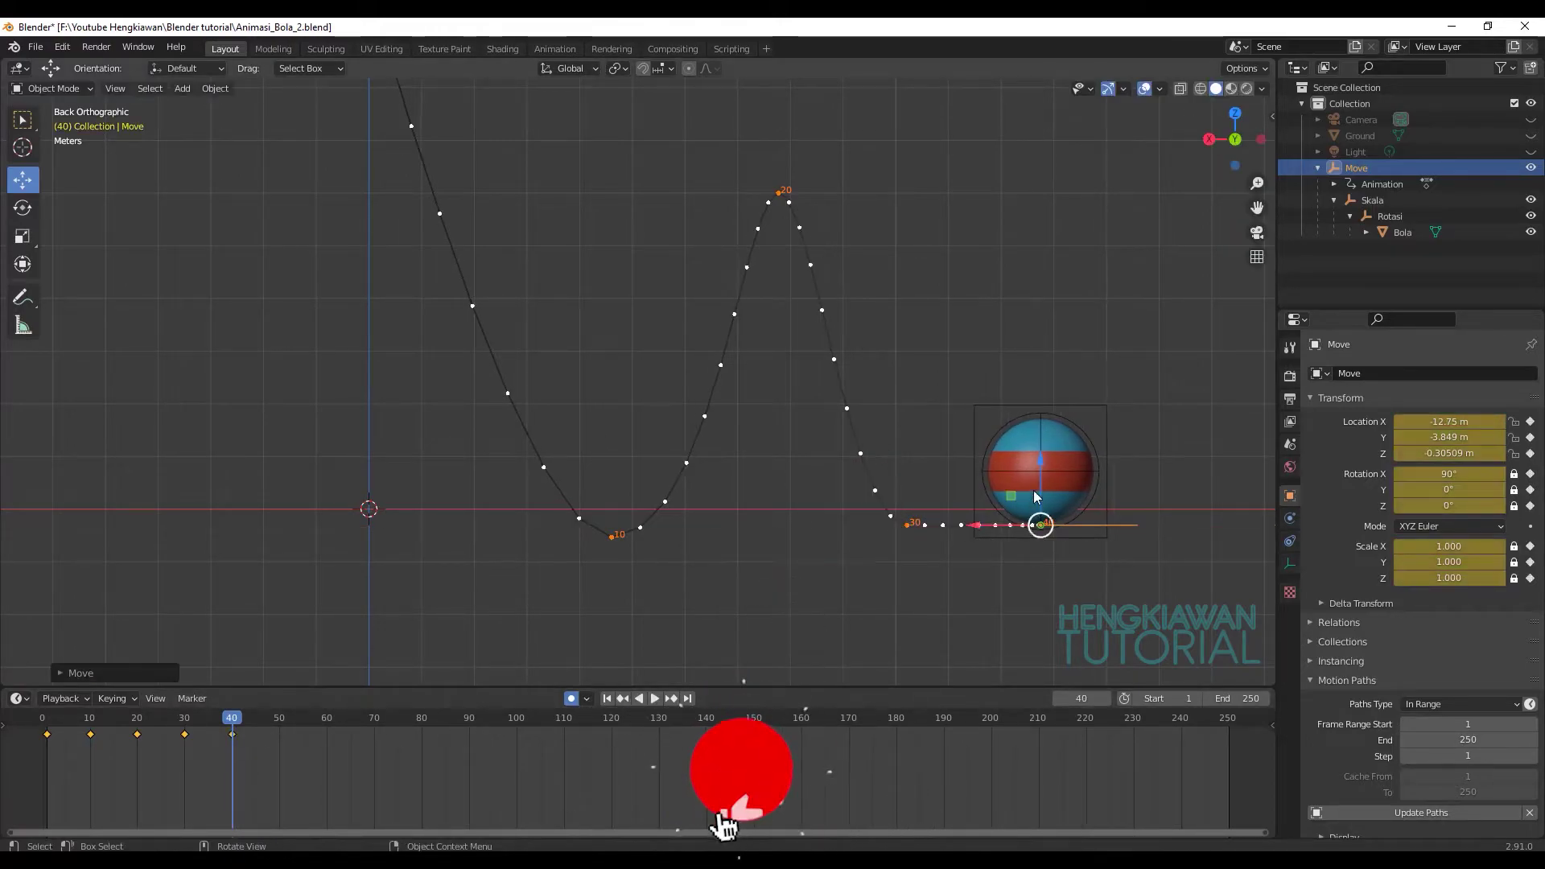
key("g")
key("z")
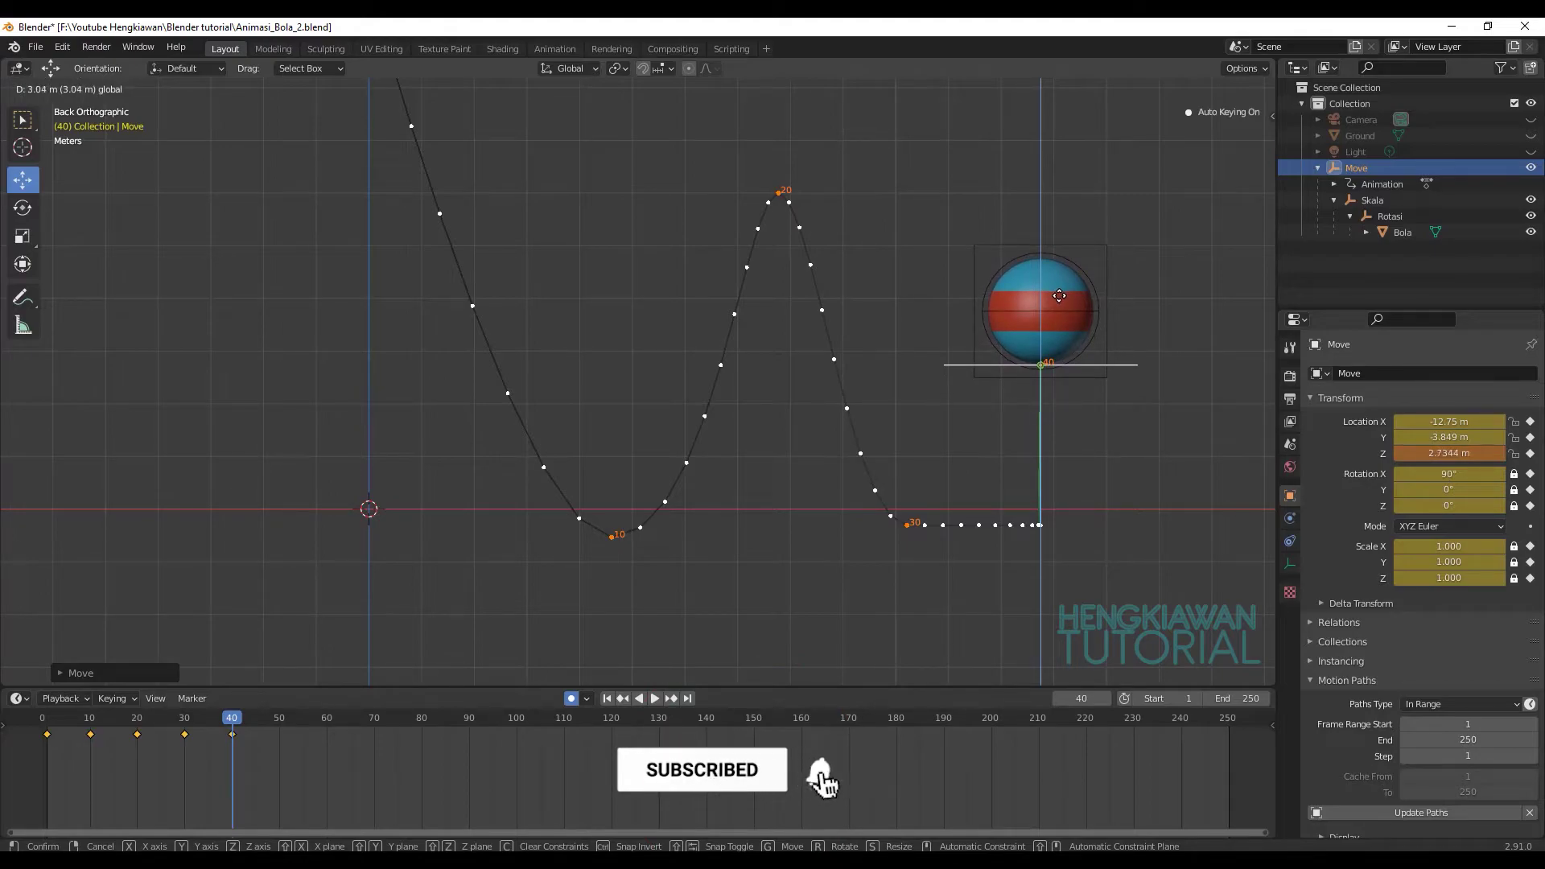
left_click(1057, 290)
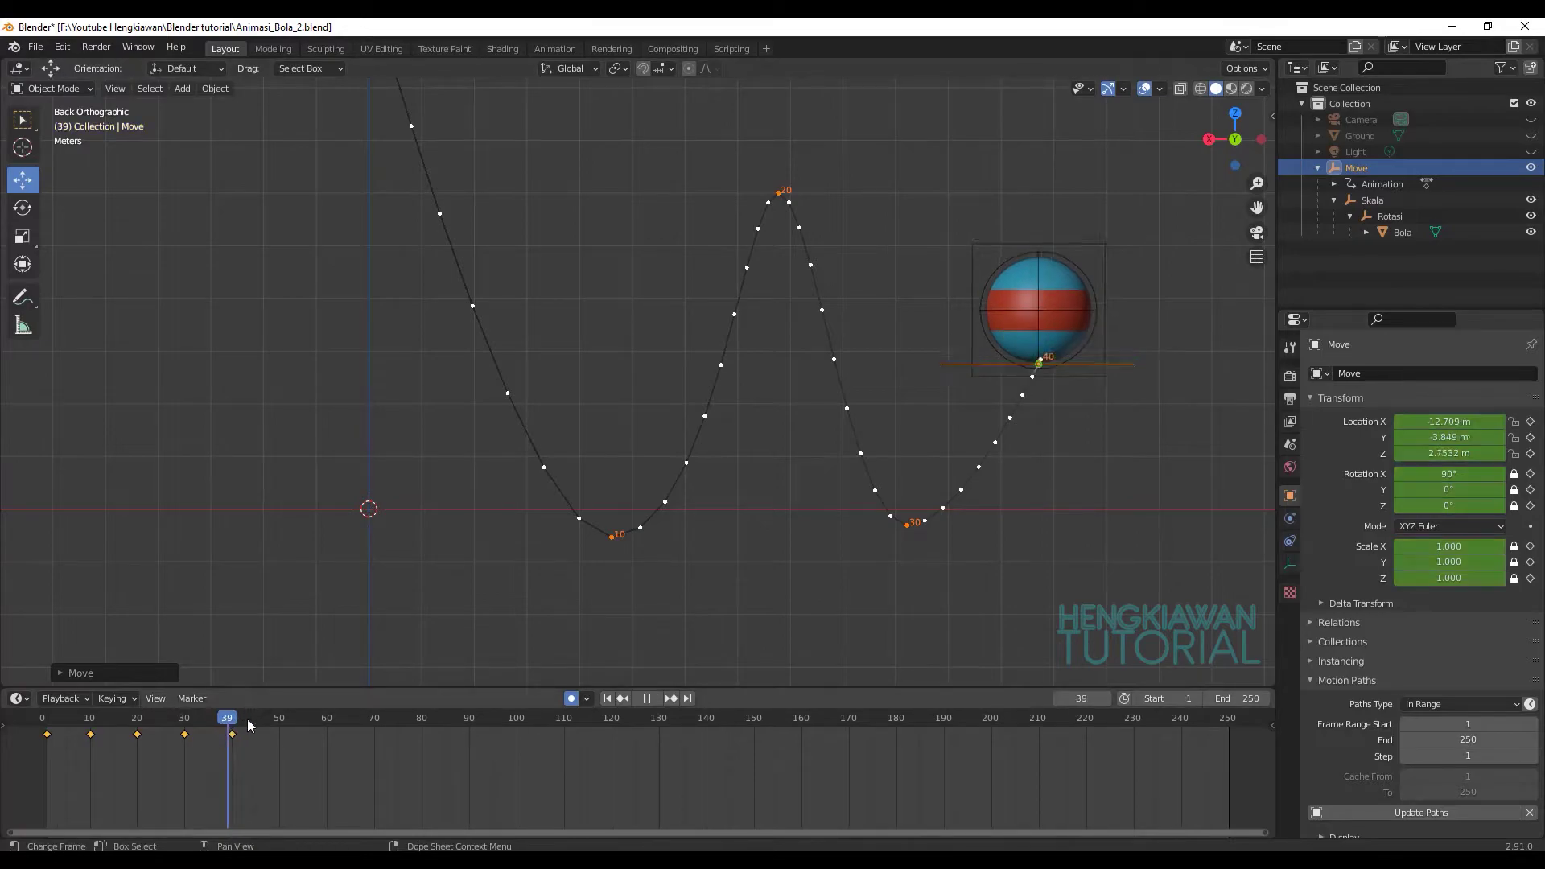
- At frame 50, land the ball further right at Z −0.19817 m and preview the bounce
left_click_drag(241, 735, 279, 735)
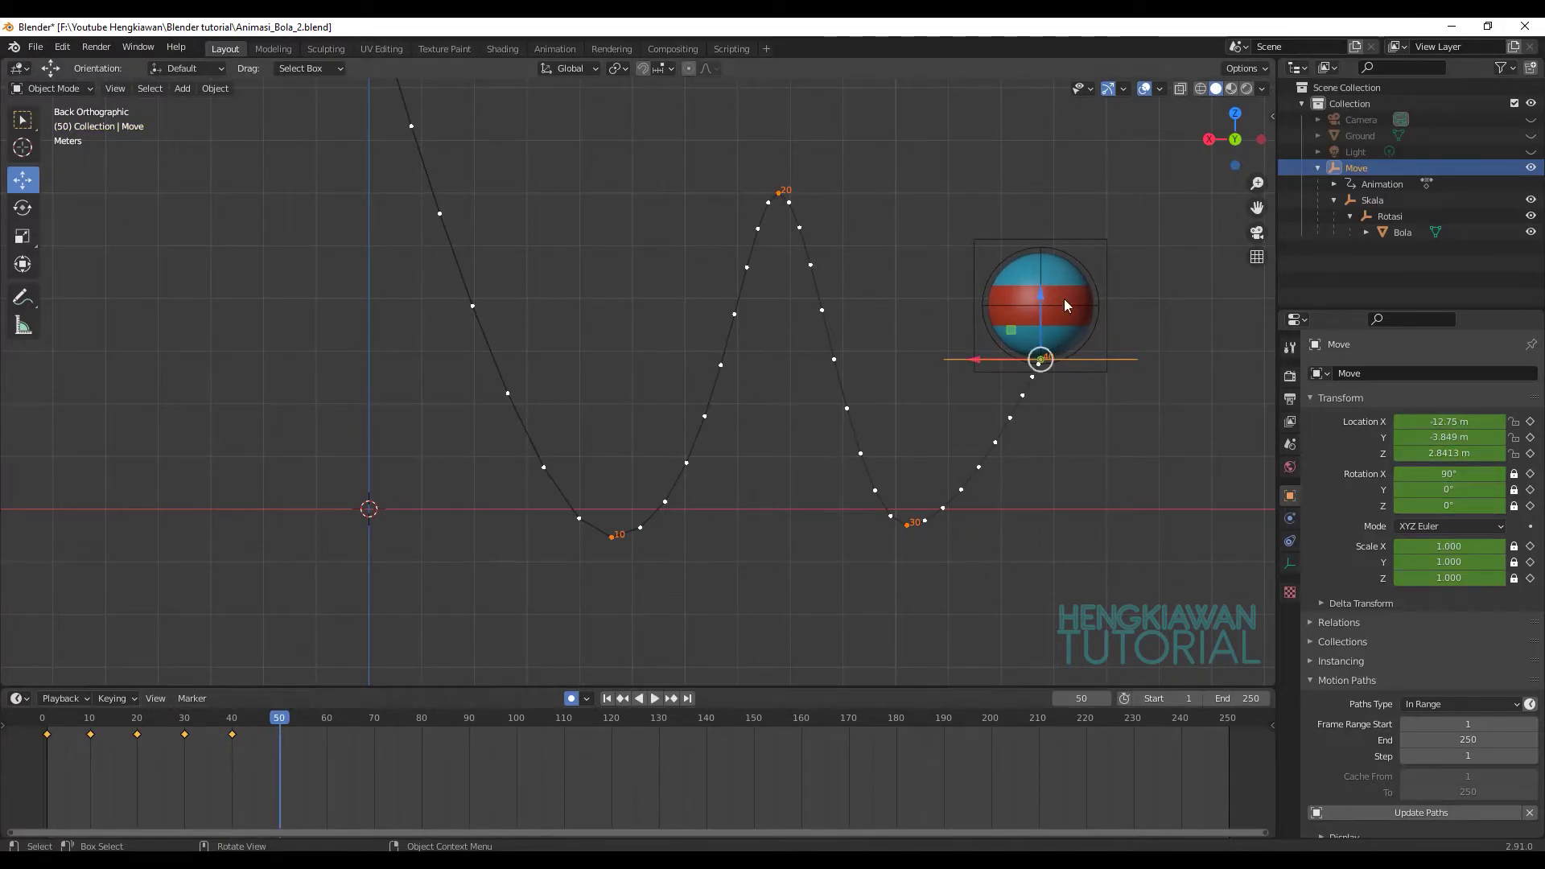
key("g")
key("z")
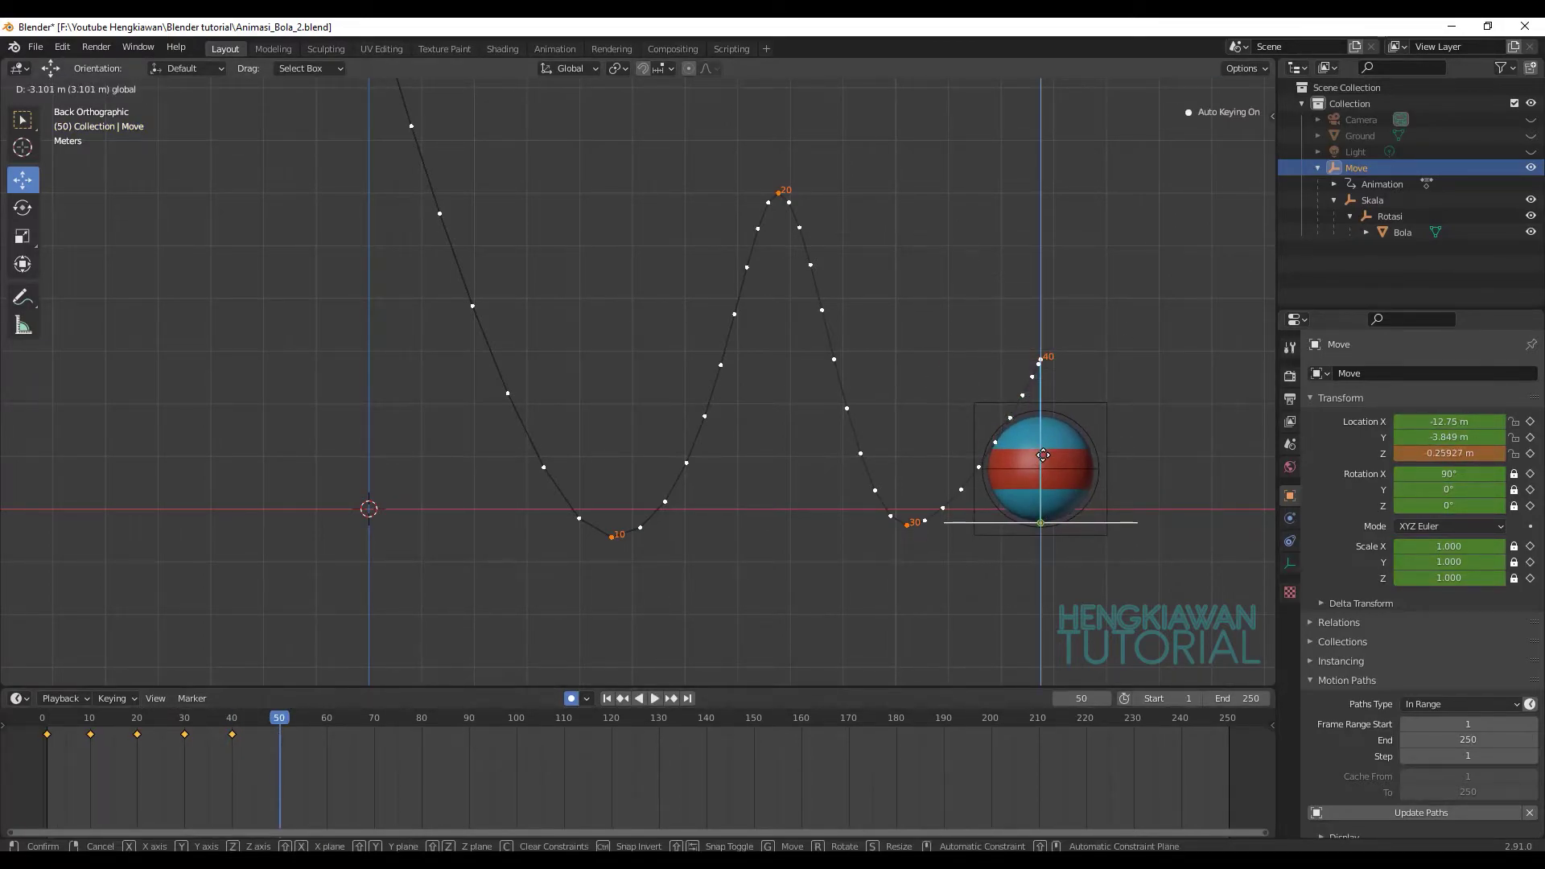
left_click(1043, 463)
key("g")
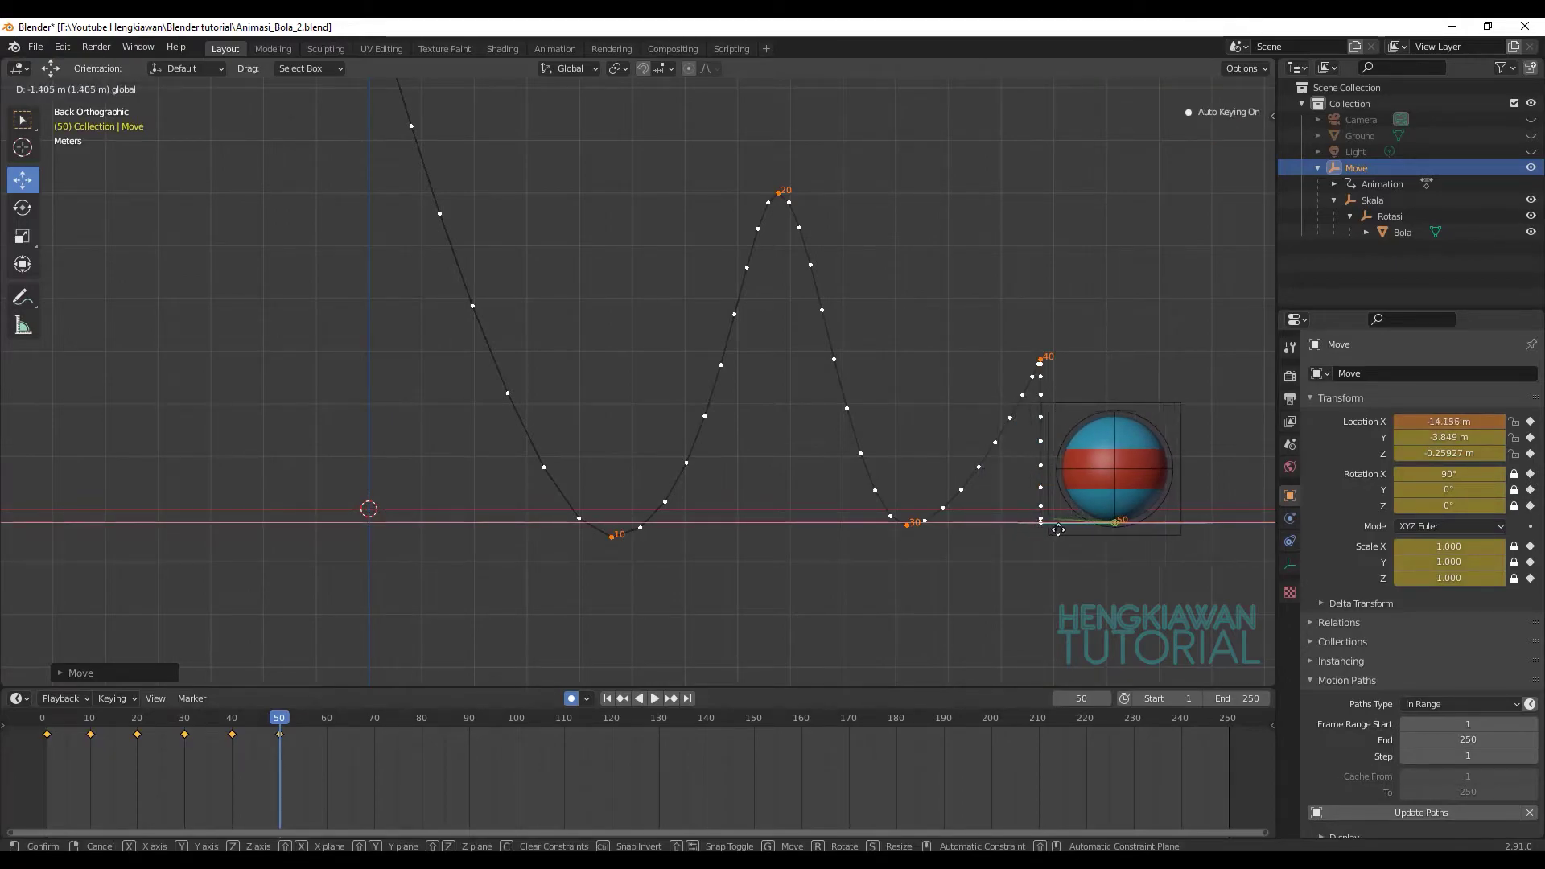
left_click(1144, 458)
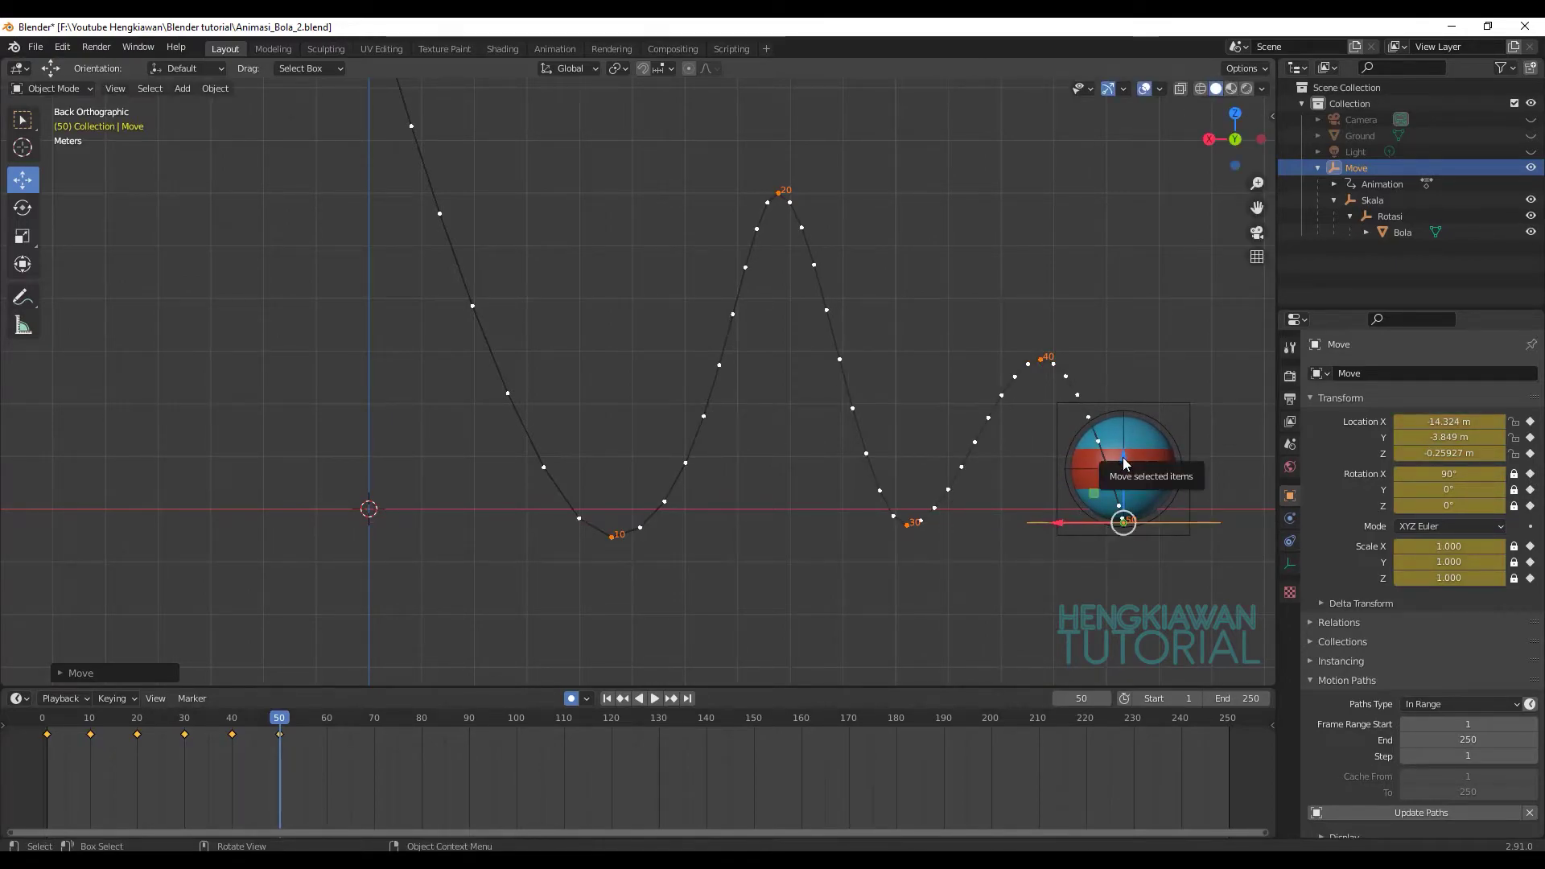
key("g")
key("z")
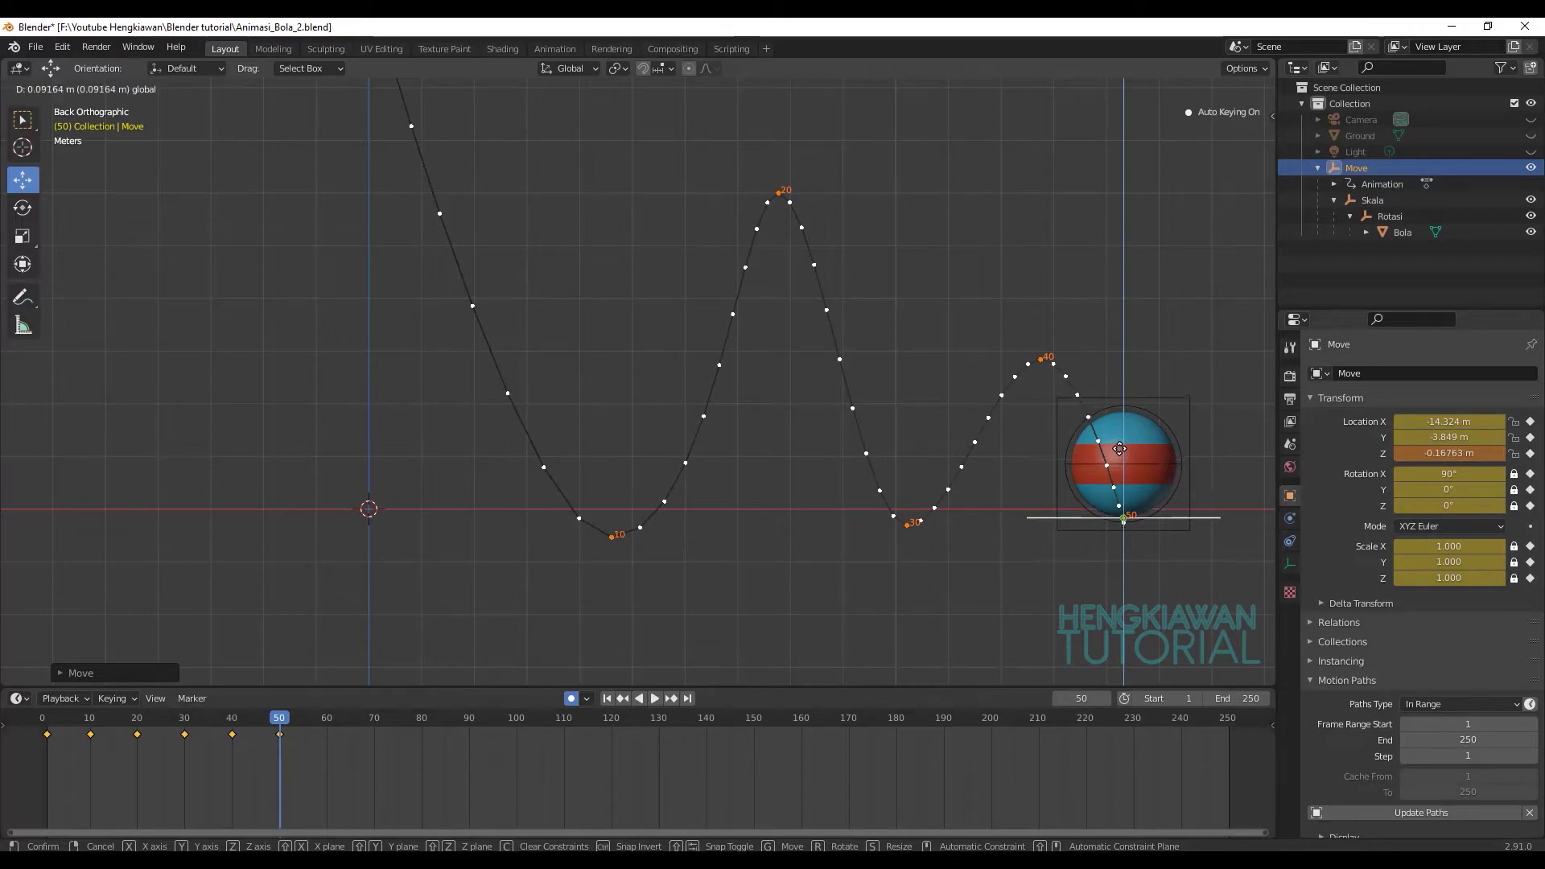
left_click(1117, 450)
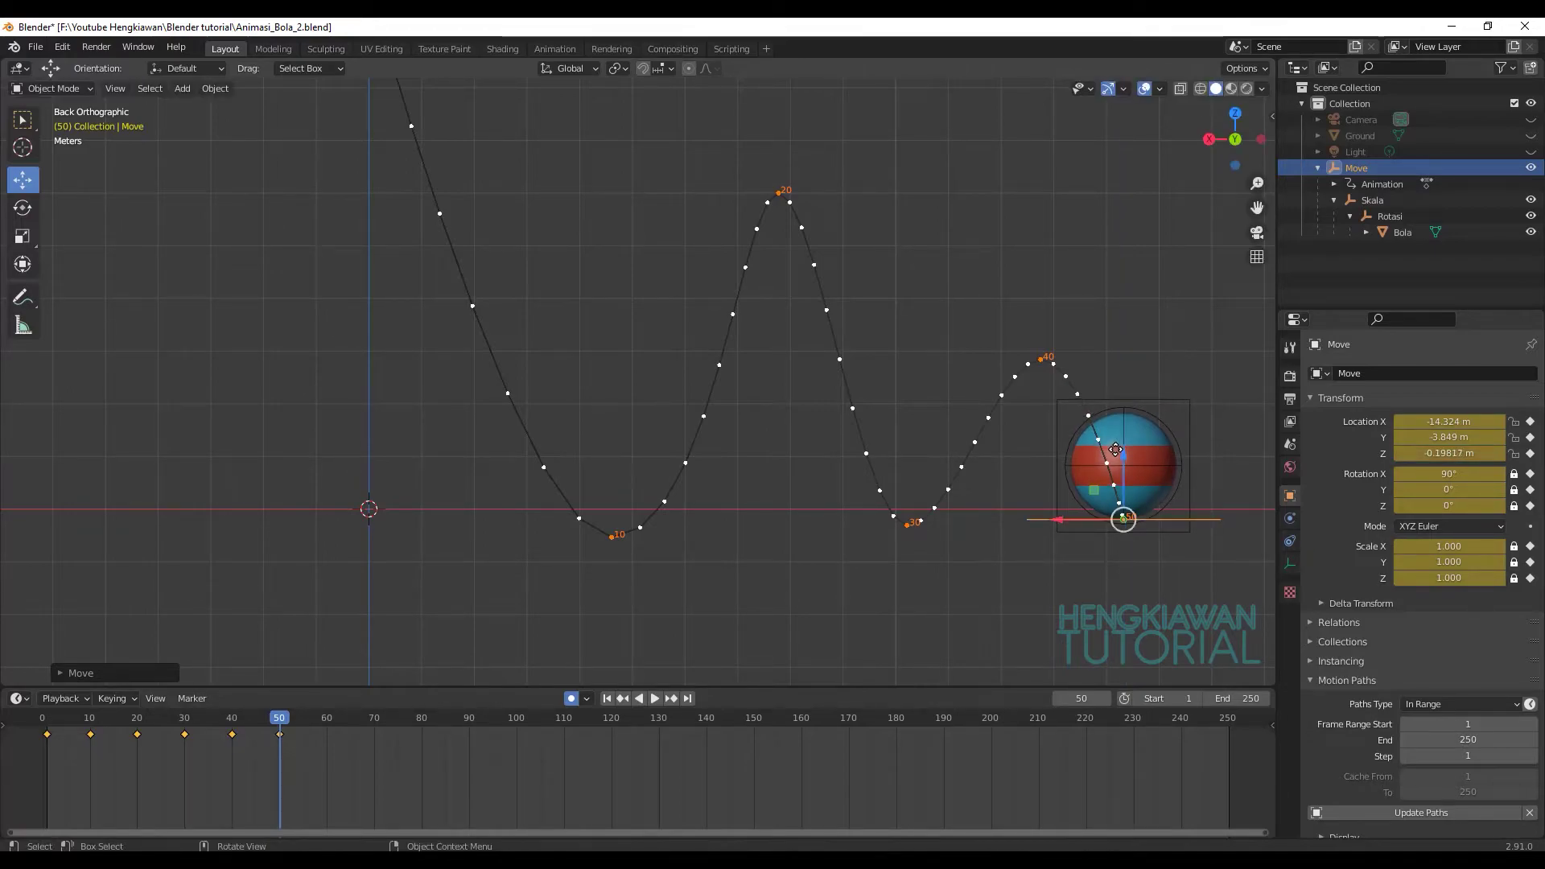
key("space")
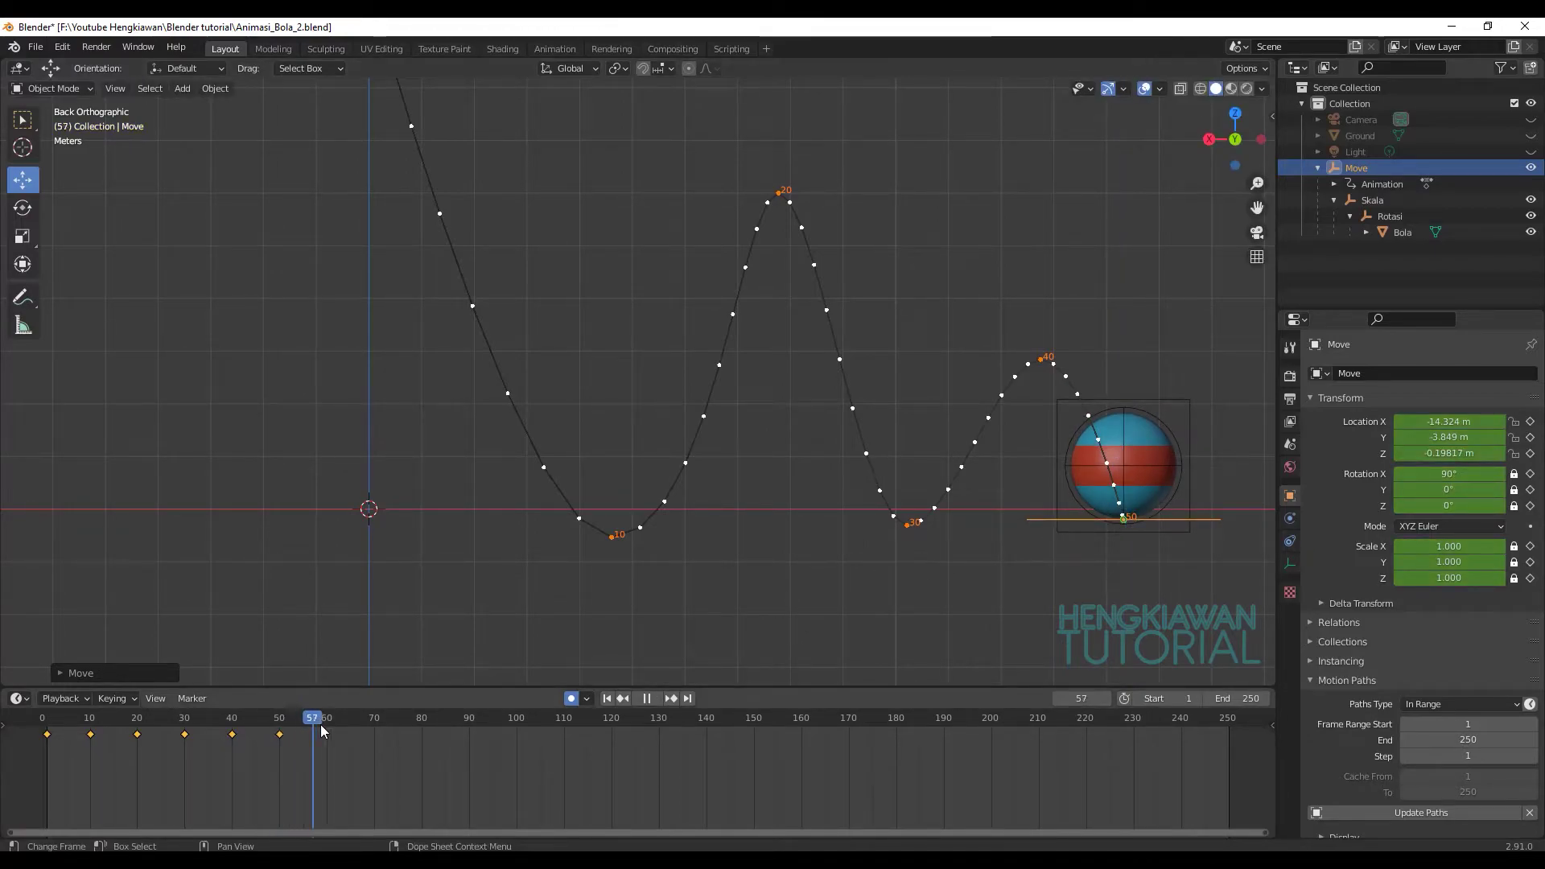
key("space")
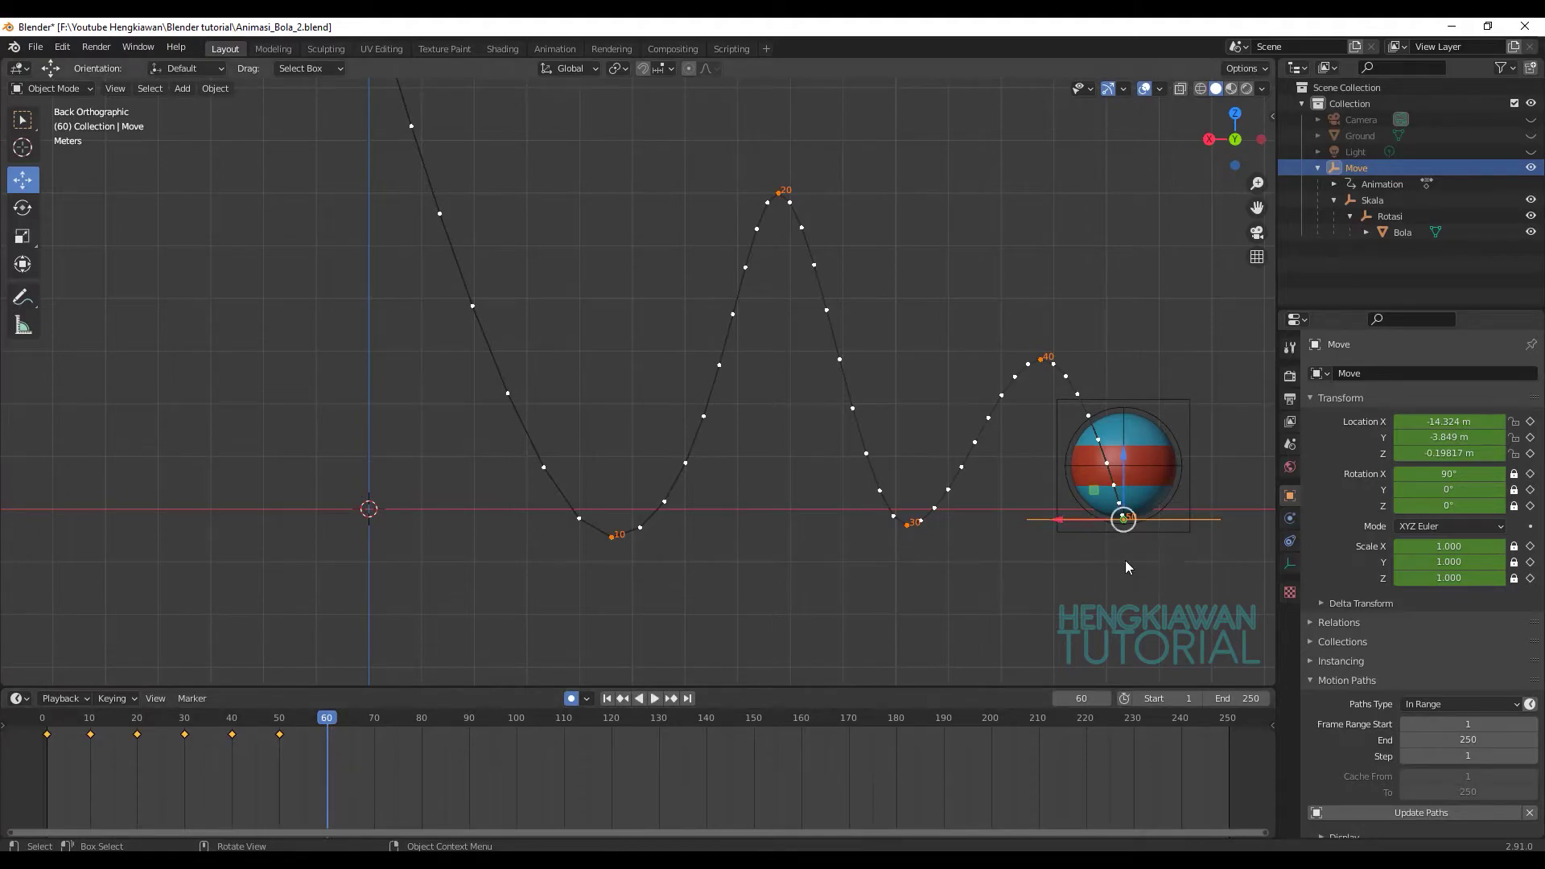
- In back view, slide the ball right and lift it for a frame-60 peak
mouse_move(1124, 561)
middle_mouse_down()
mouse_move(875, 613)
mouse_move(807, 572)
middle_mouse_up()
left_click(1216, 143)
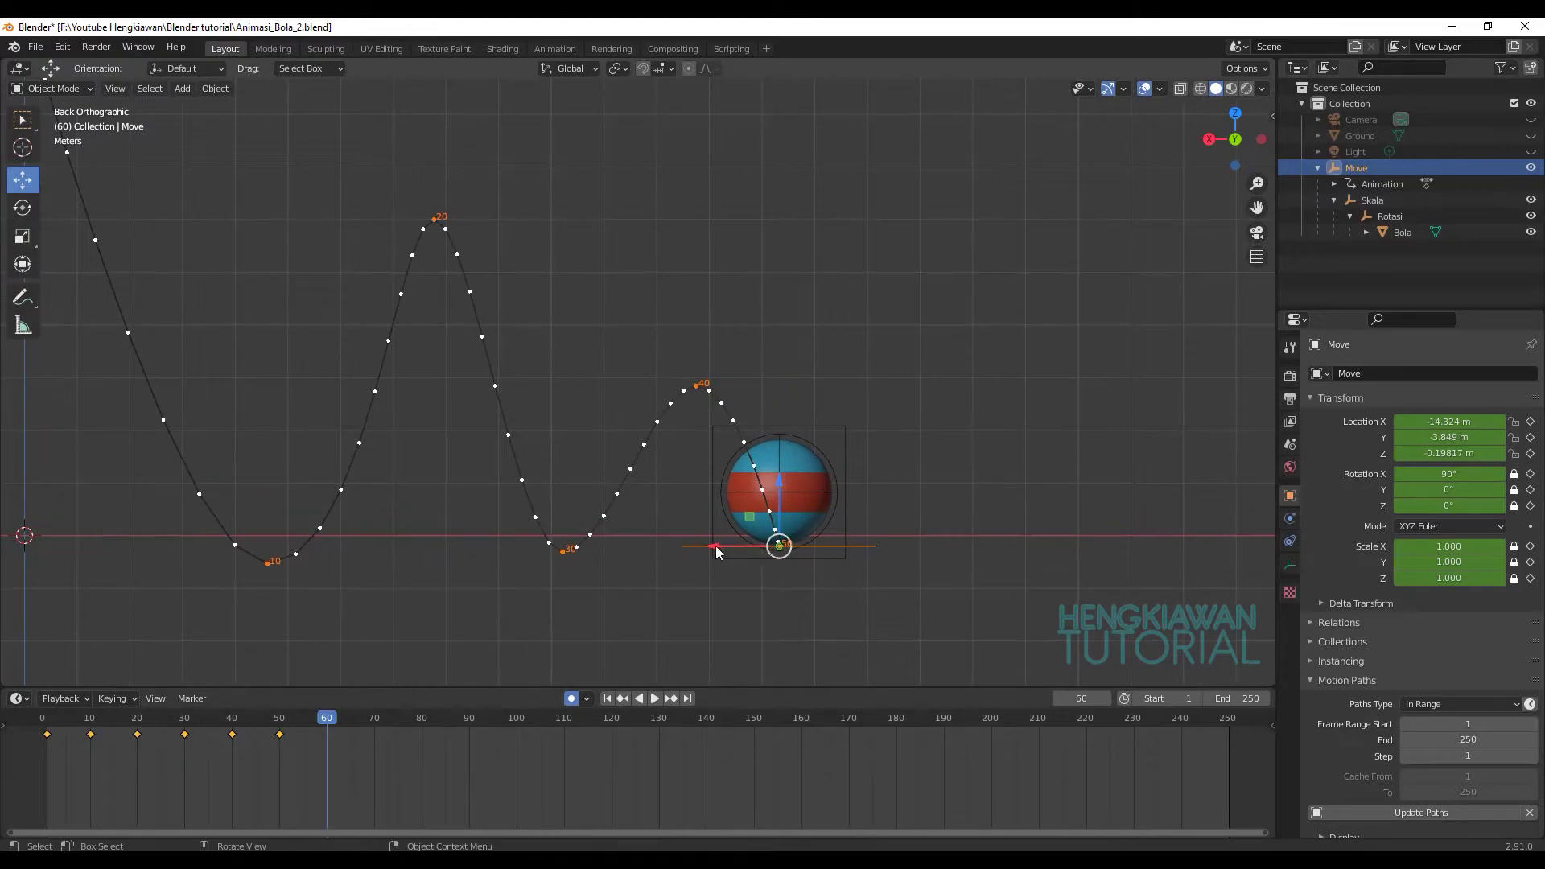
left_click_drag(714, 545, 803, 547)
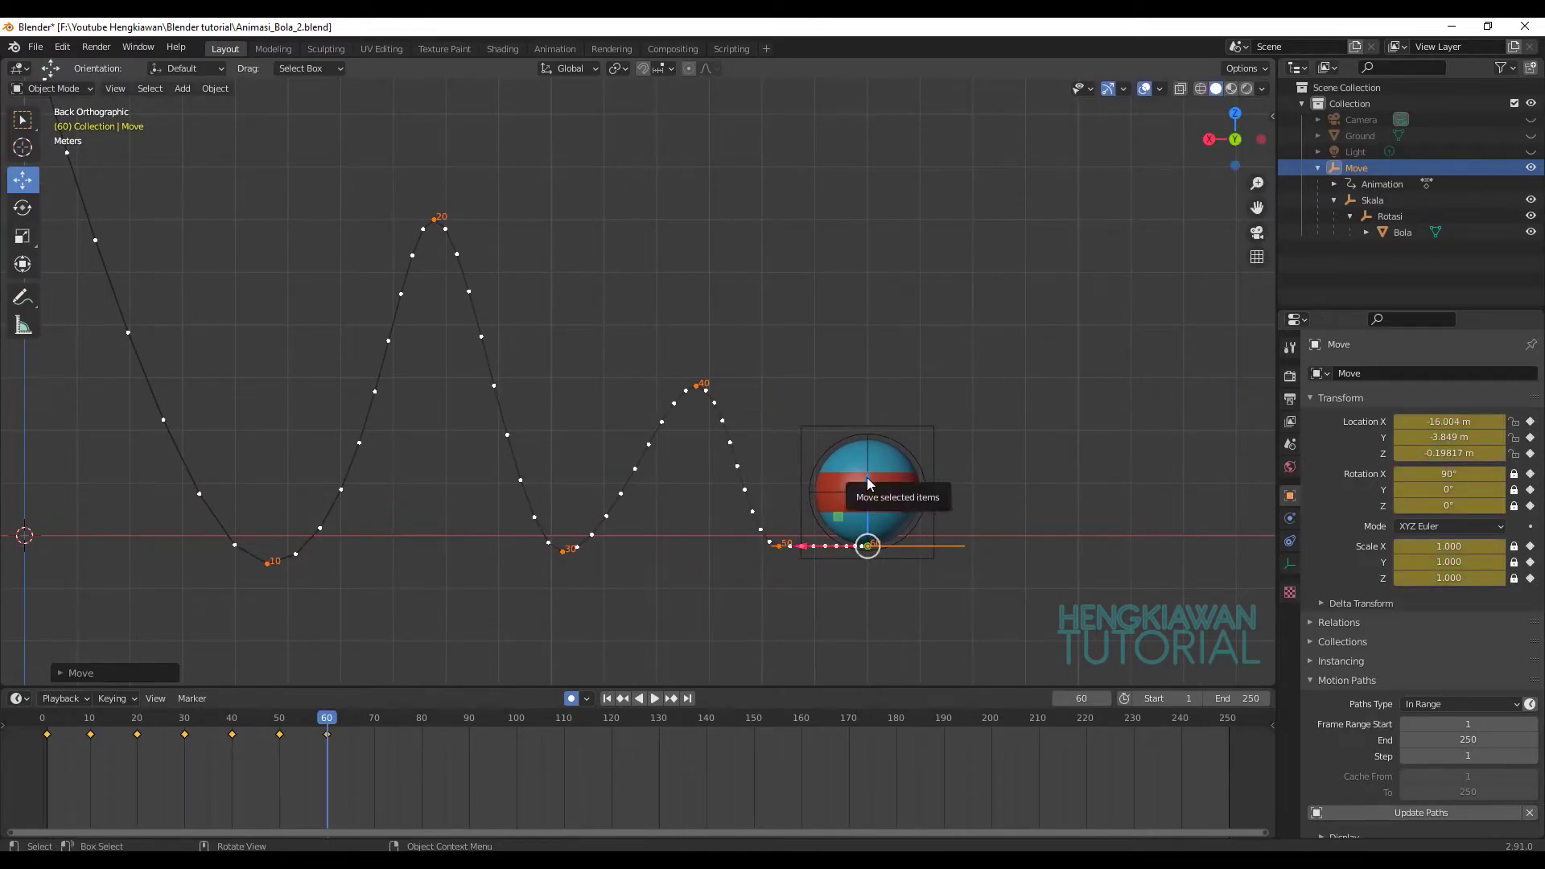
left_click_drag(866, 481, 873, 372)
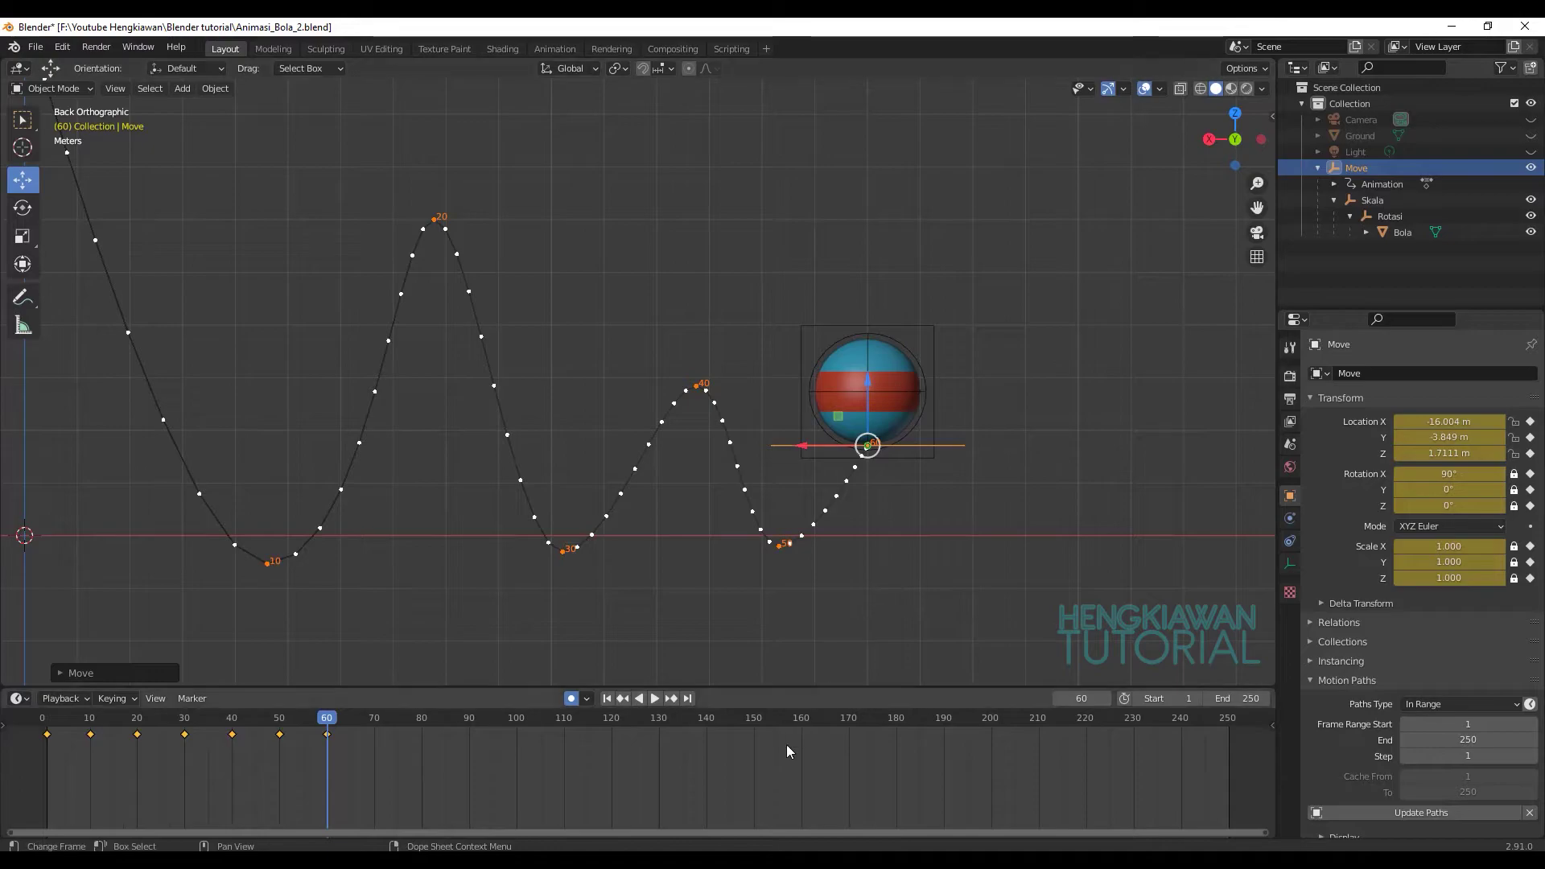
- At frame 70, key the ball back on the ground further right
left_click(374, 721)
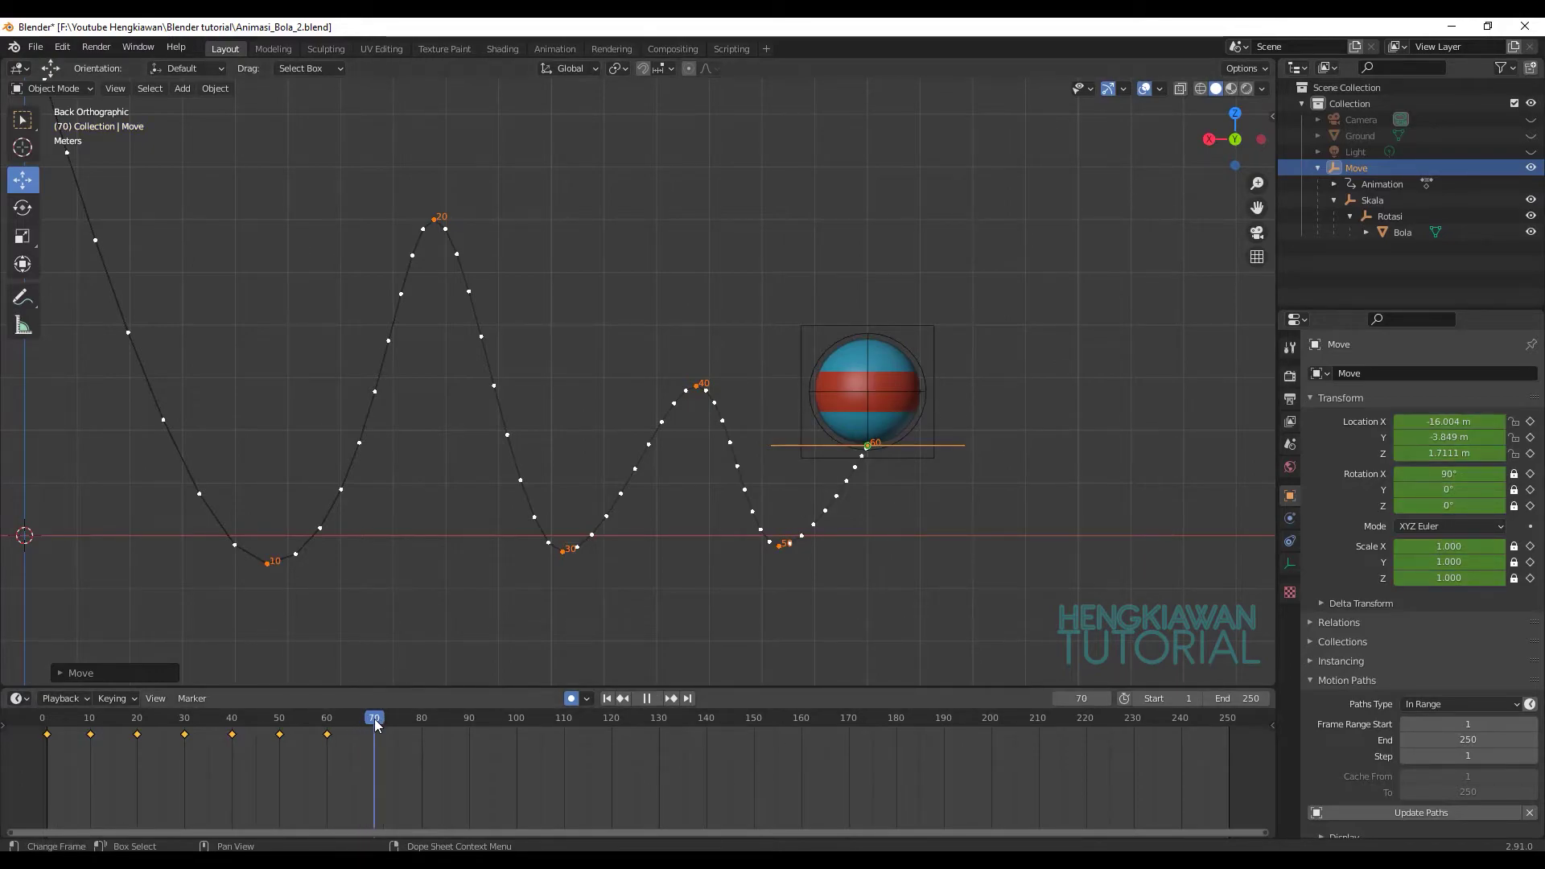
left_click_drag(867, 387, 867, 493)
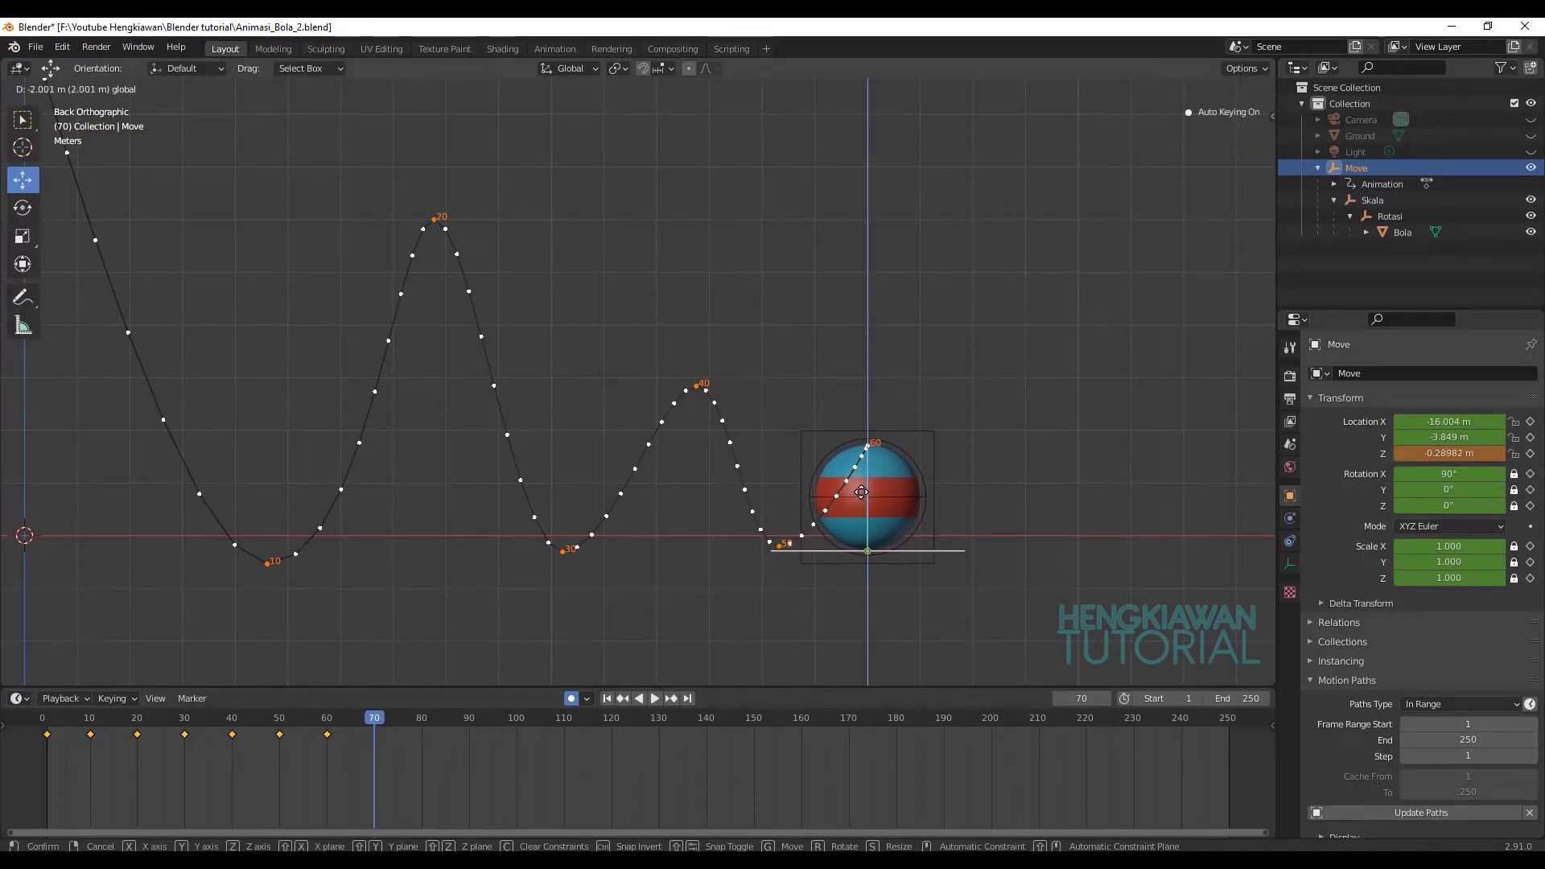
key("i")
mouse_move(805, 554)
left_mouse_down()
mouse_move(895, 555)
mouse_move(862, 555)
left_mouse_up()
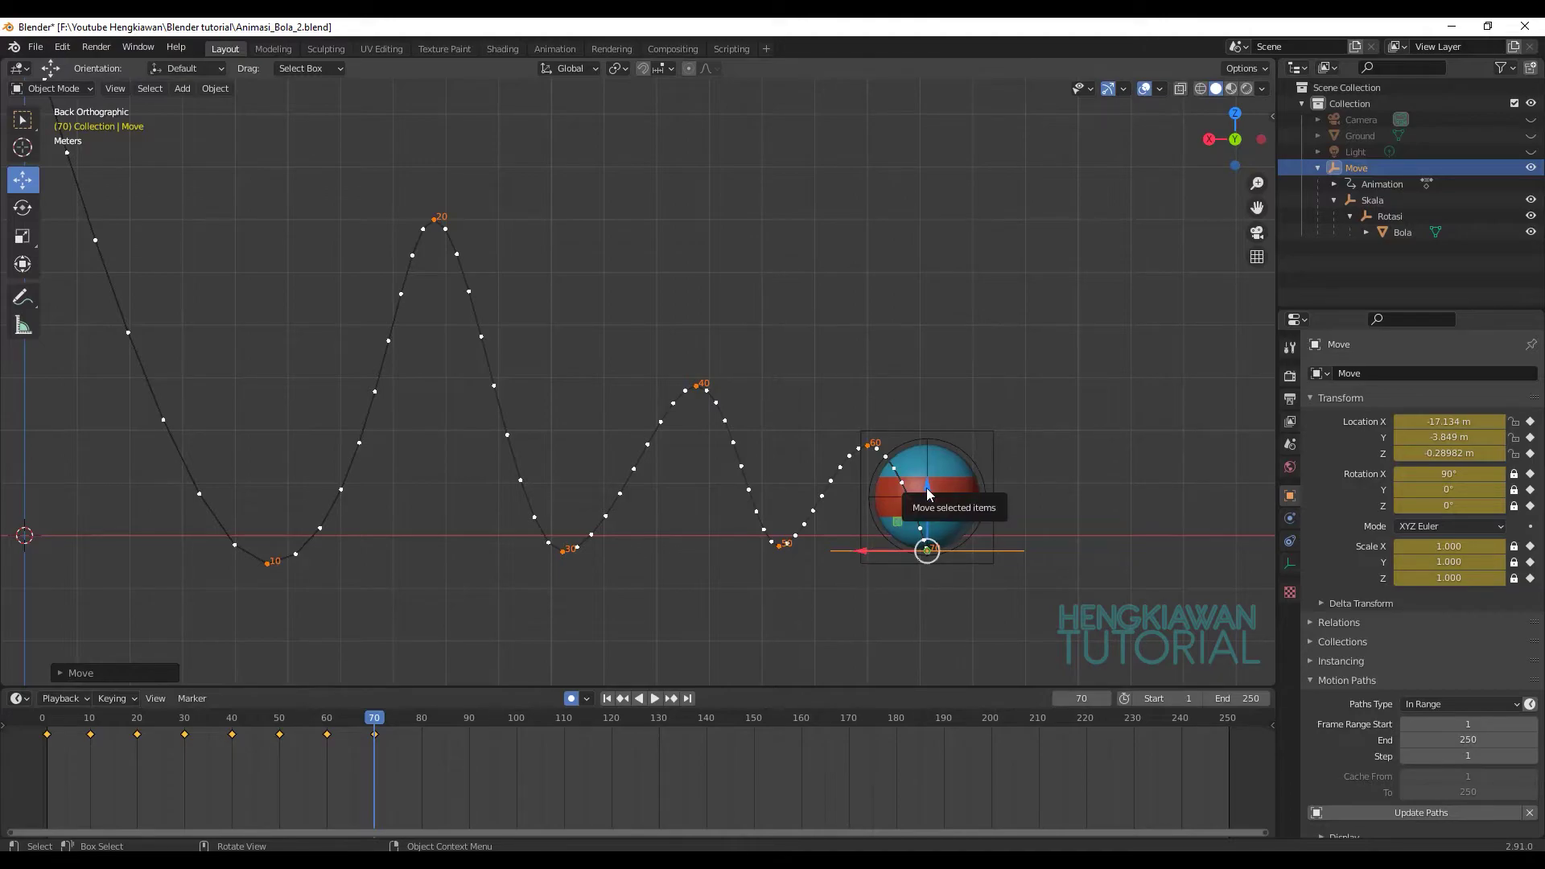
left_click_drag(927, 493, 916, 477)
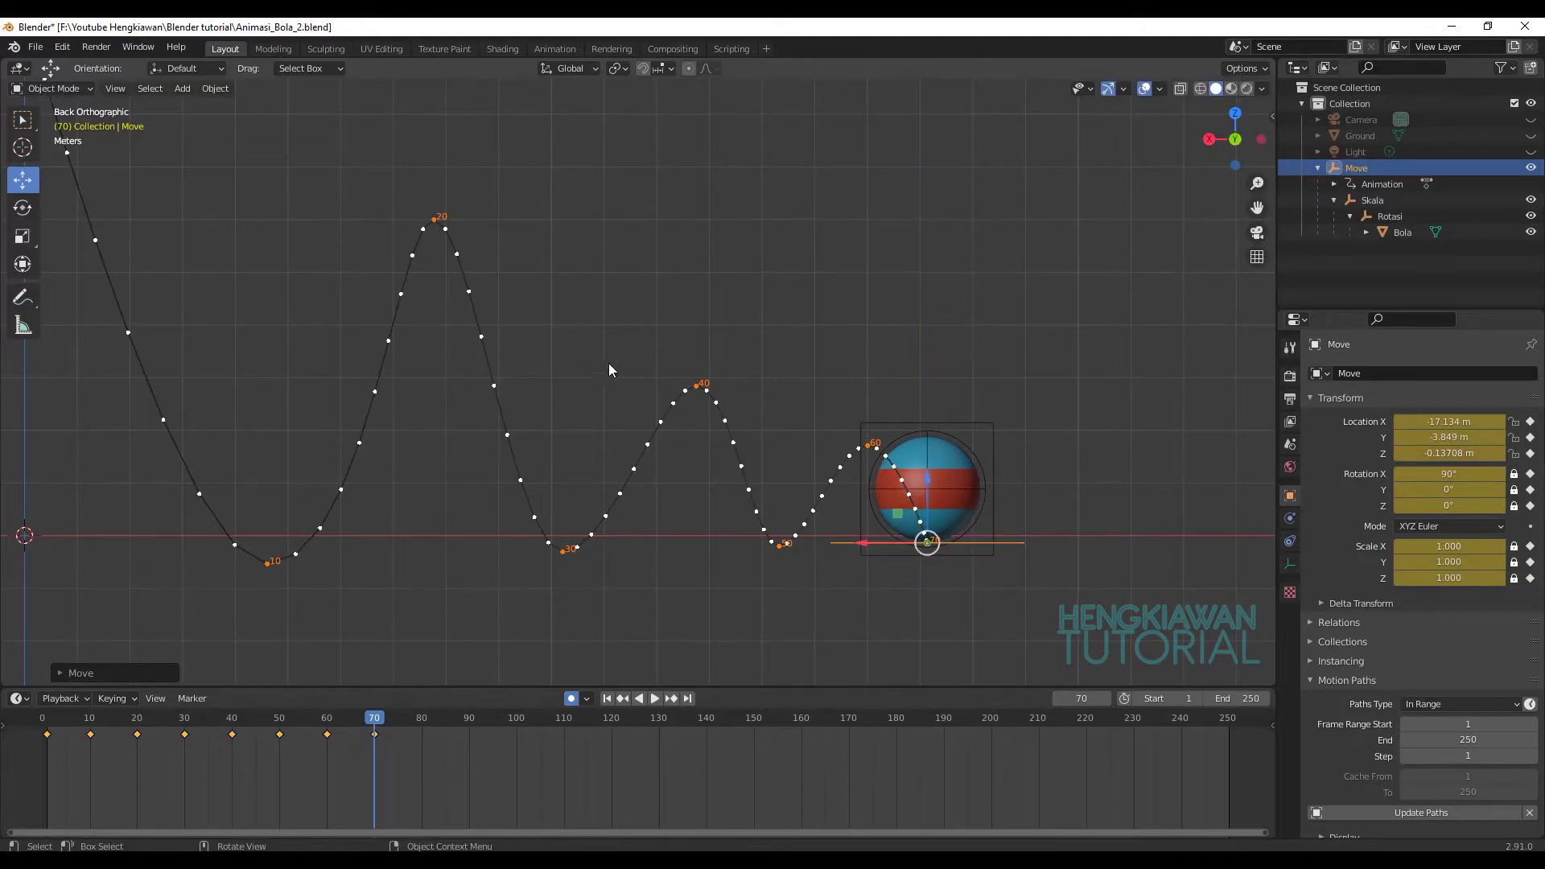
- Nudge the frame-40 and frame-20 peaks sideways, frame 20 to X −7.8347 m
left_click_drag(374, 726, 232, 730)
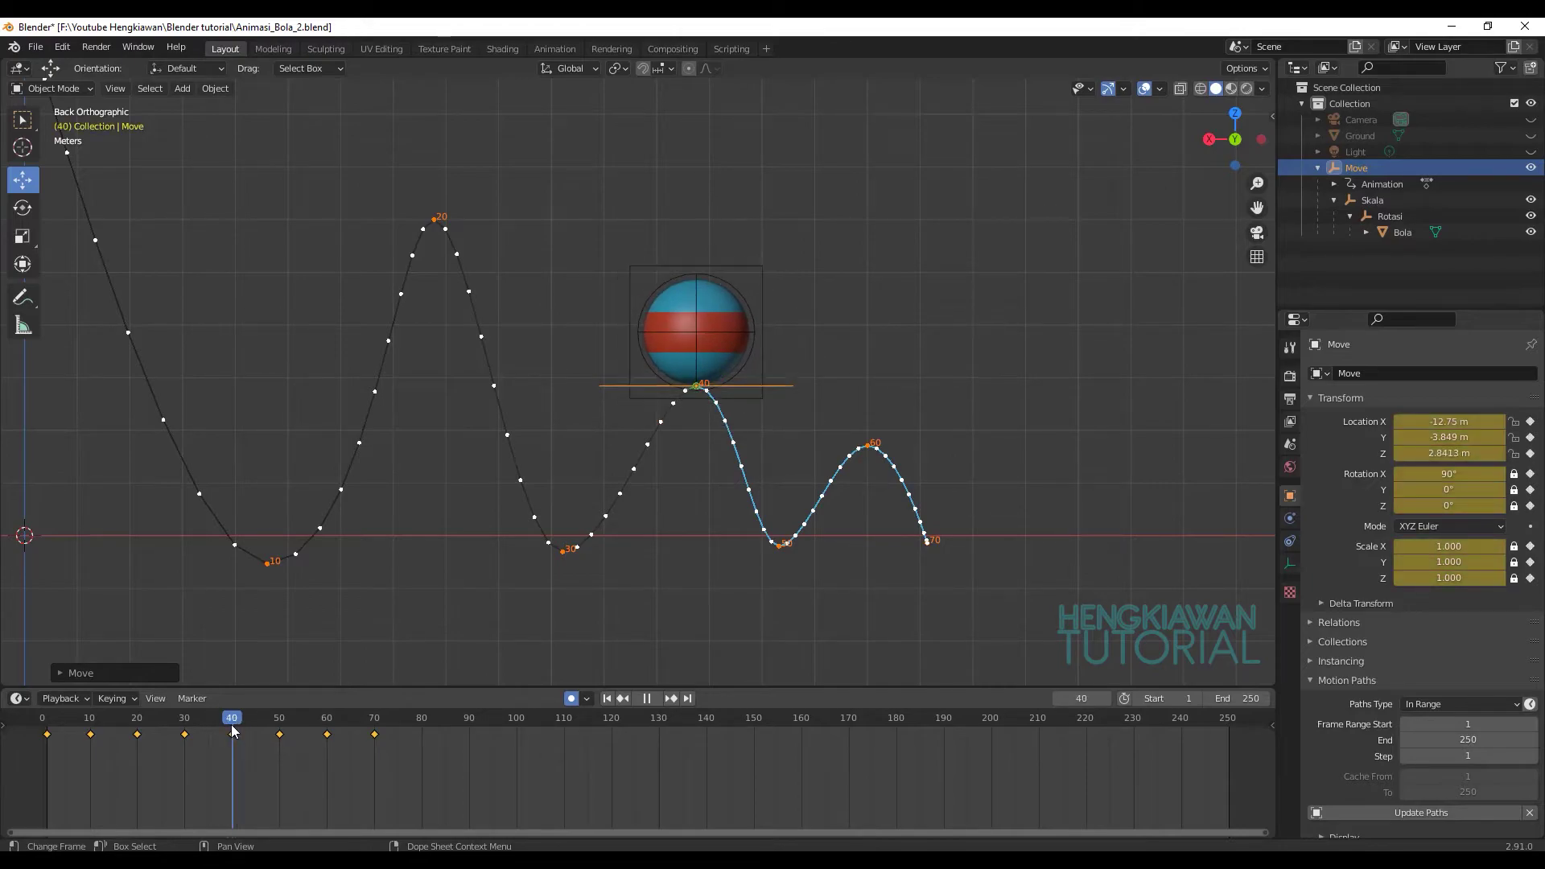
left_click_drag(632, 387, 616, 384)
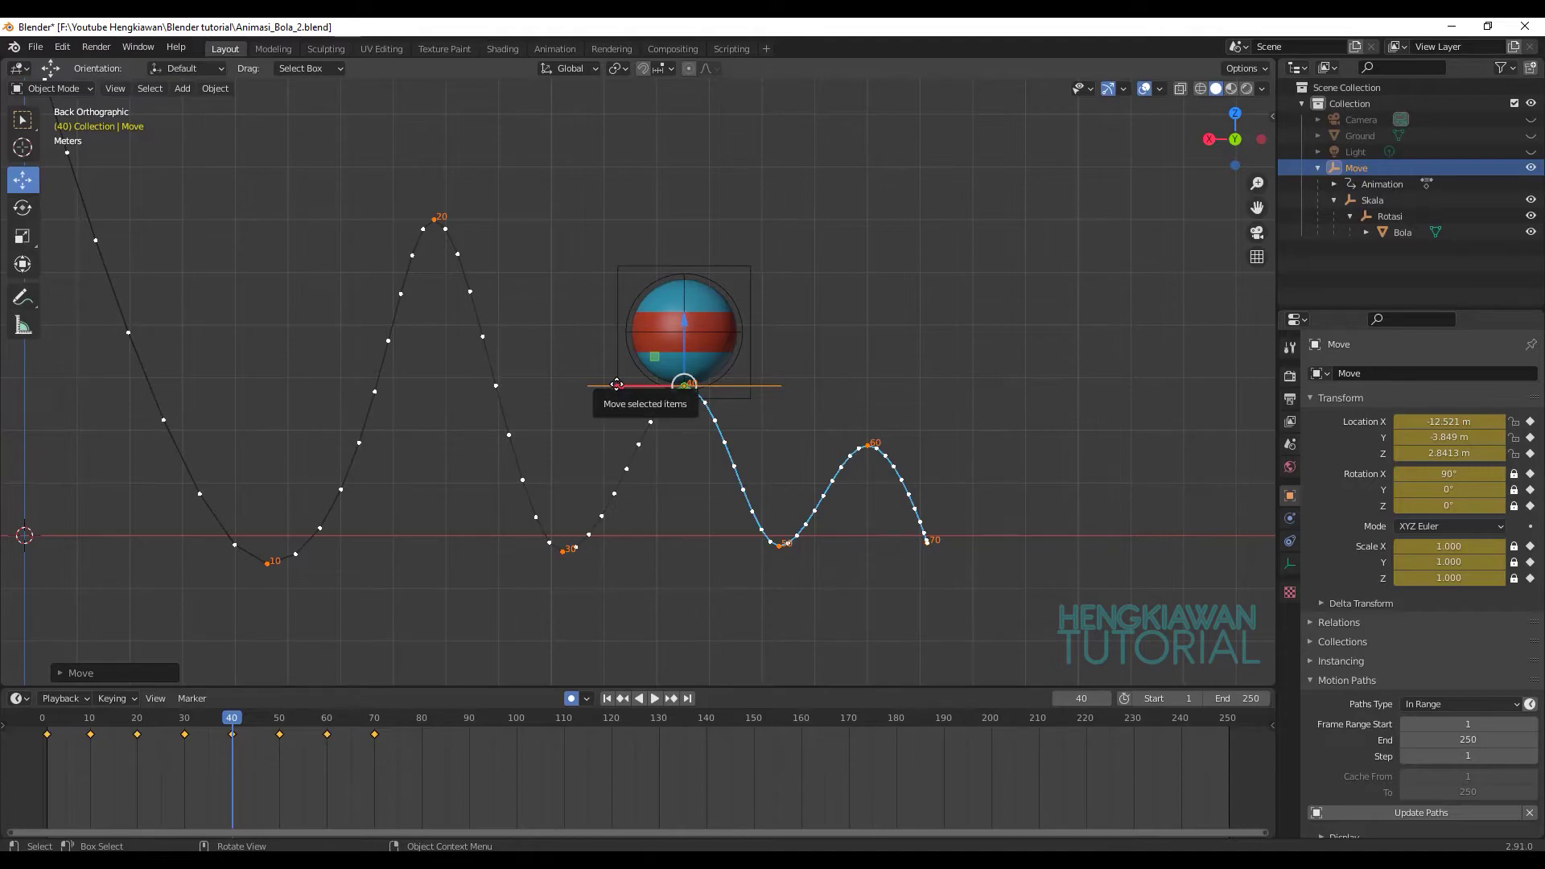
left_click_drag(231, 732, 139, 736)
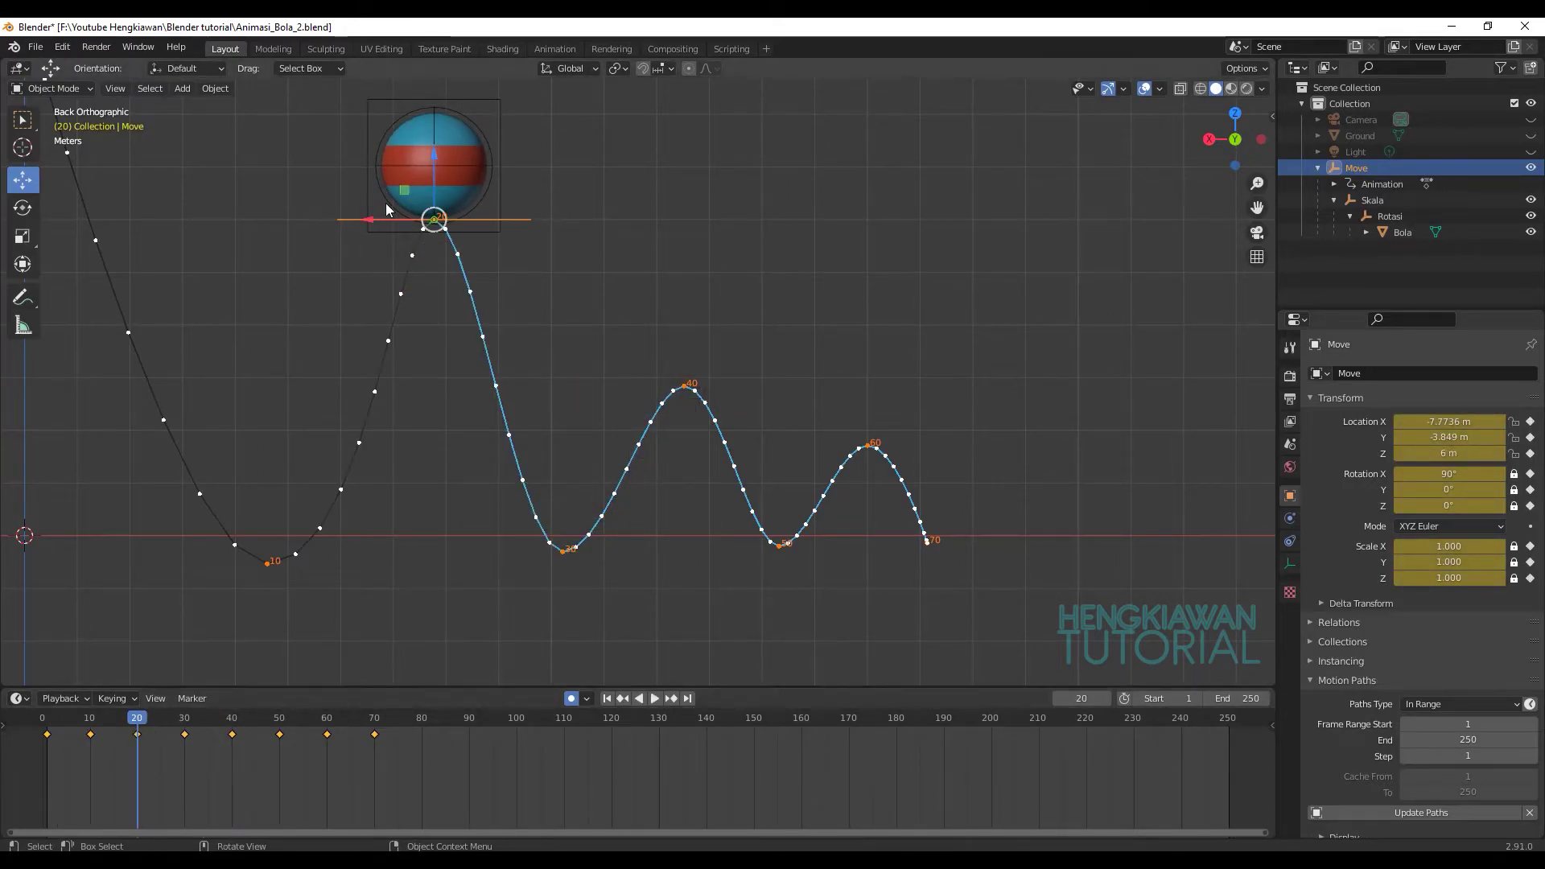
left_click_drag(368, 222, 373, 218)
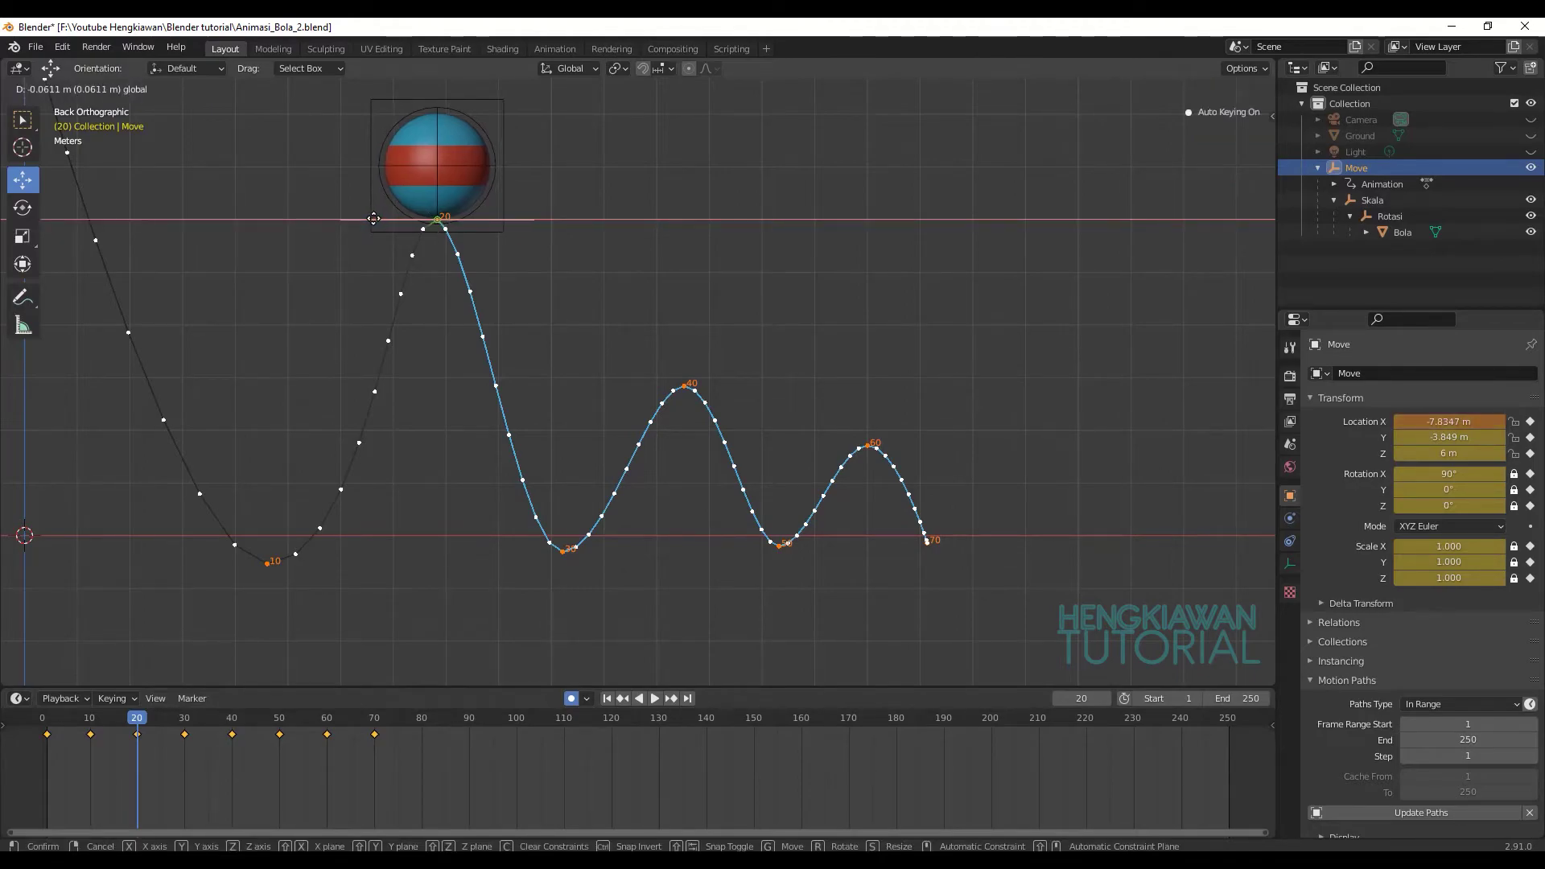
scroll(476, 359, "down", 2)
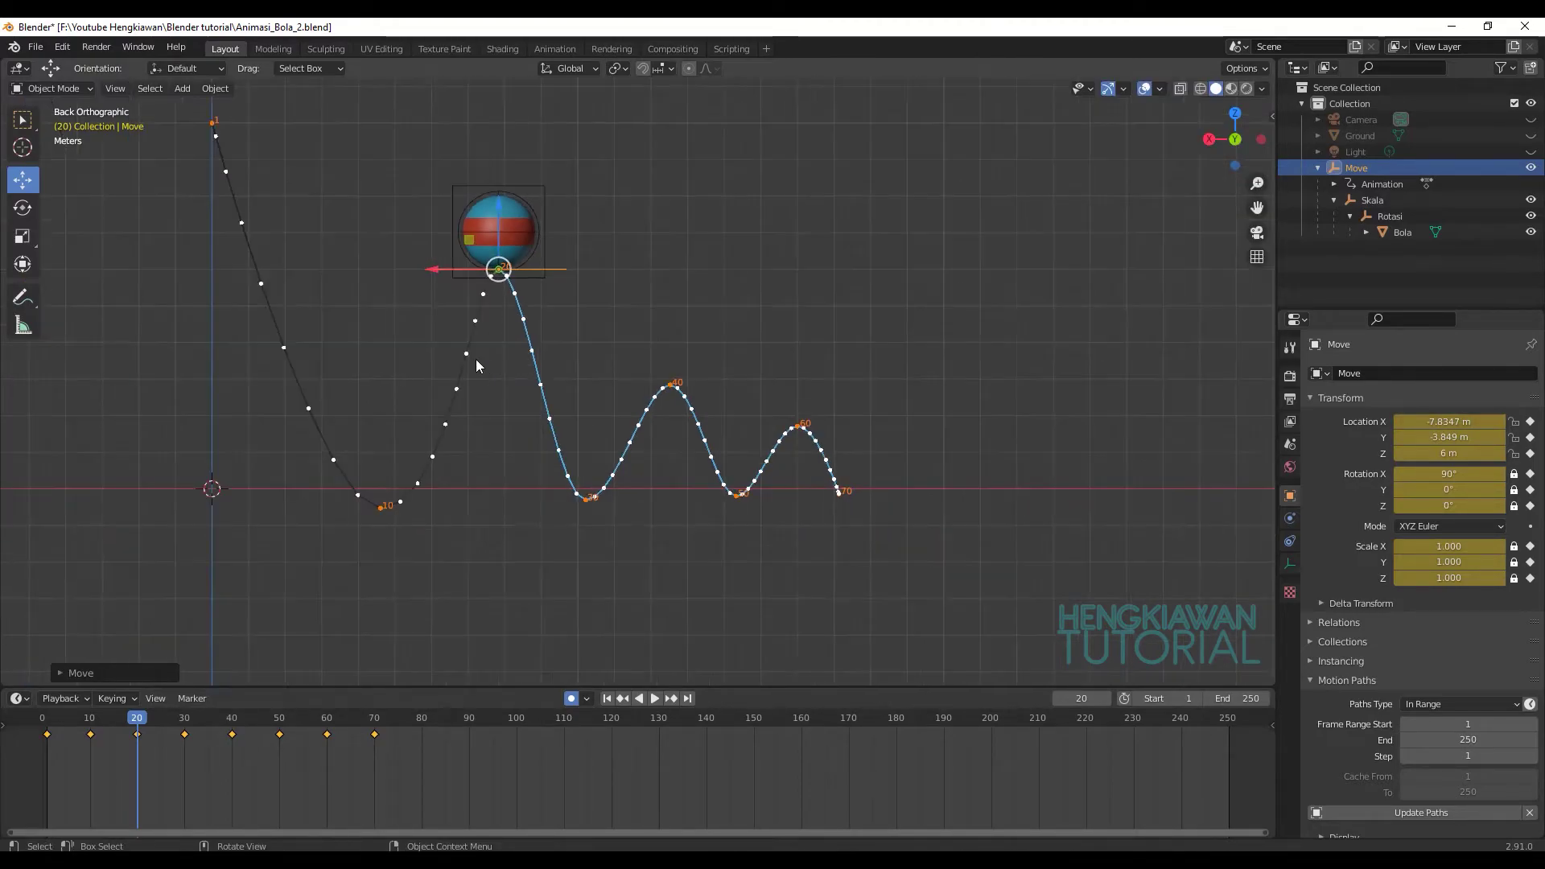
scroll(527, 371, "down", 1)
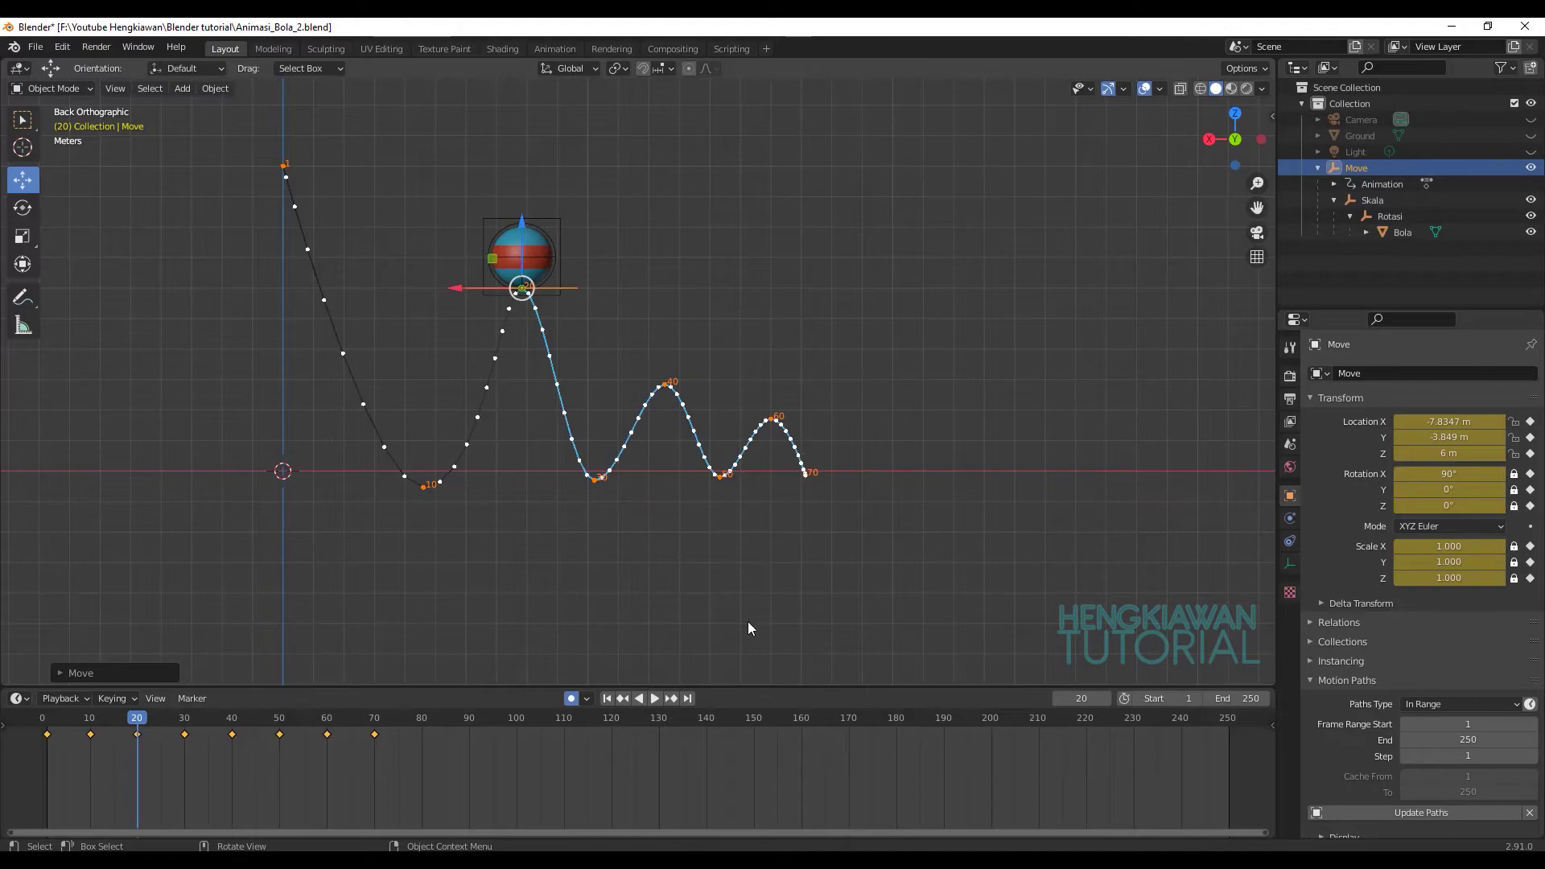
- Play back the bounces, set frame 70, and save the blend file
key("space")
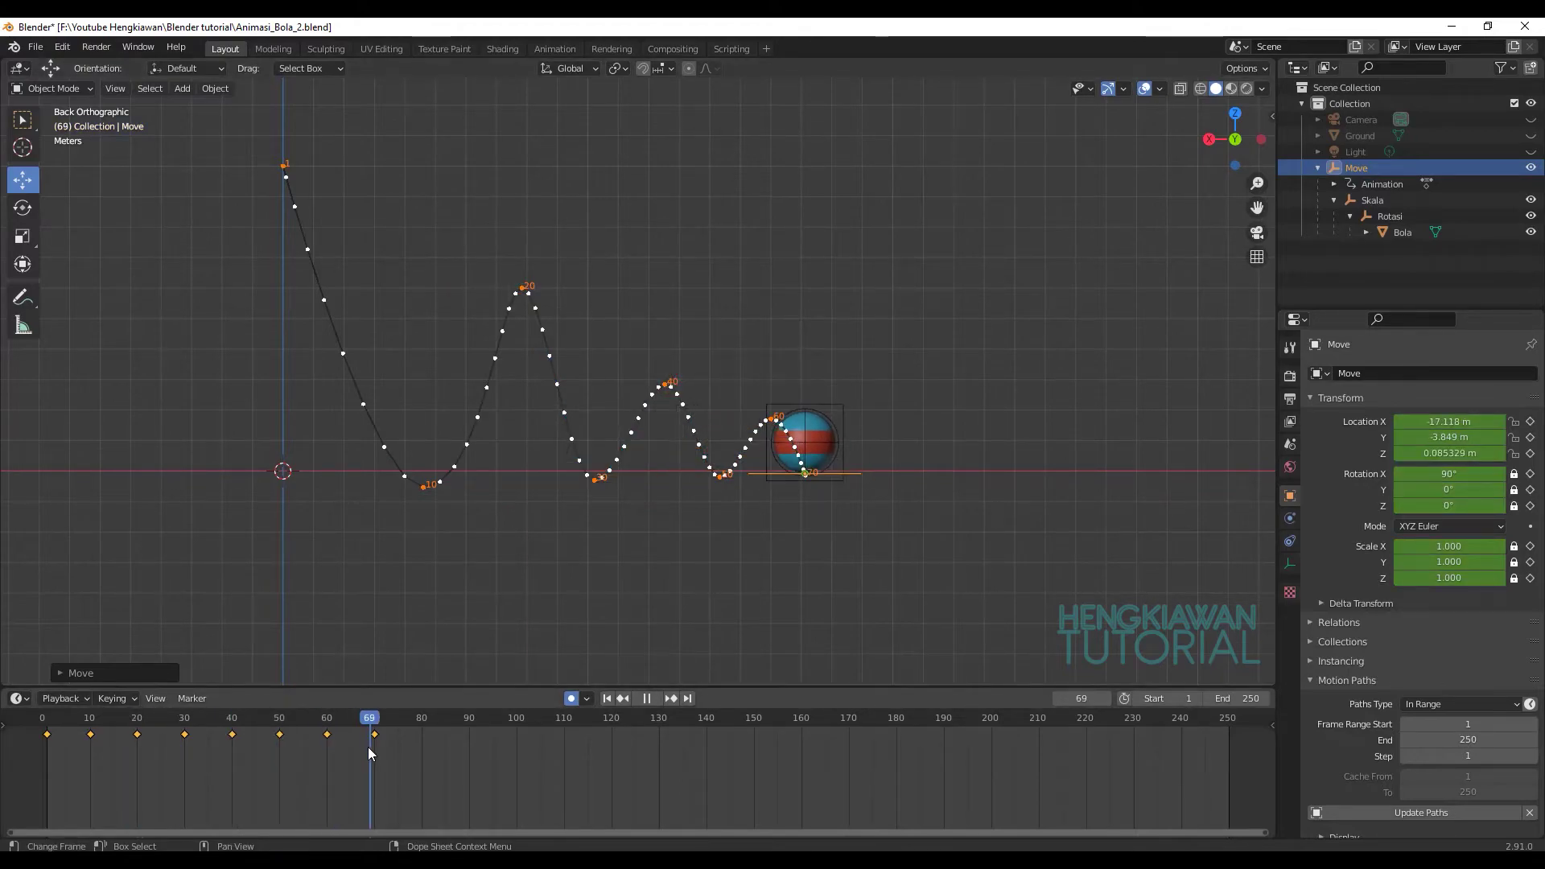
left_click_drag(370, 747, 373, 745)
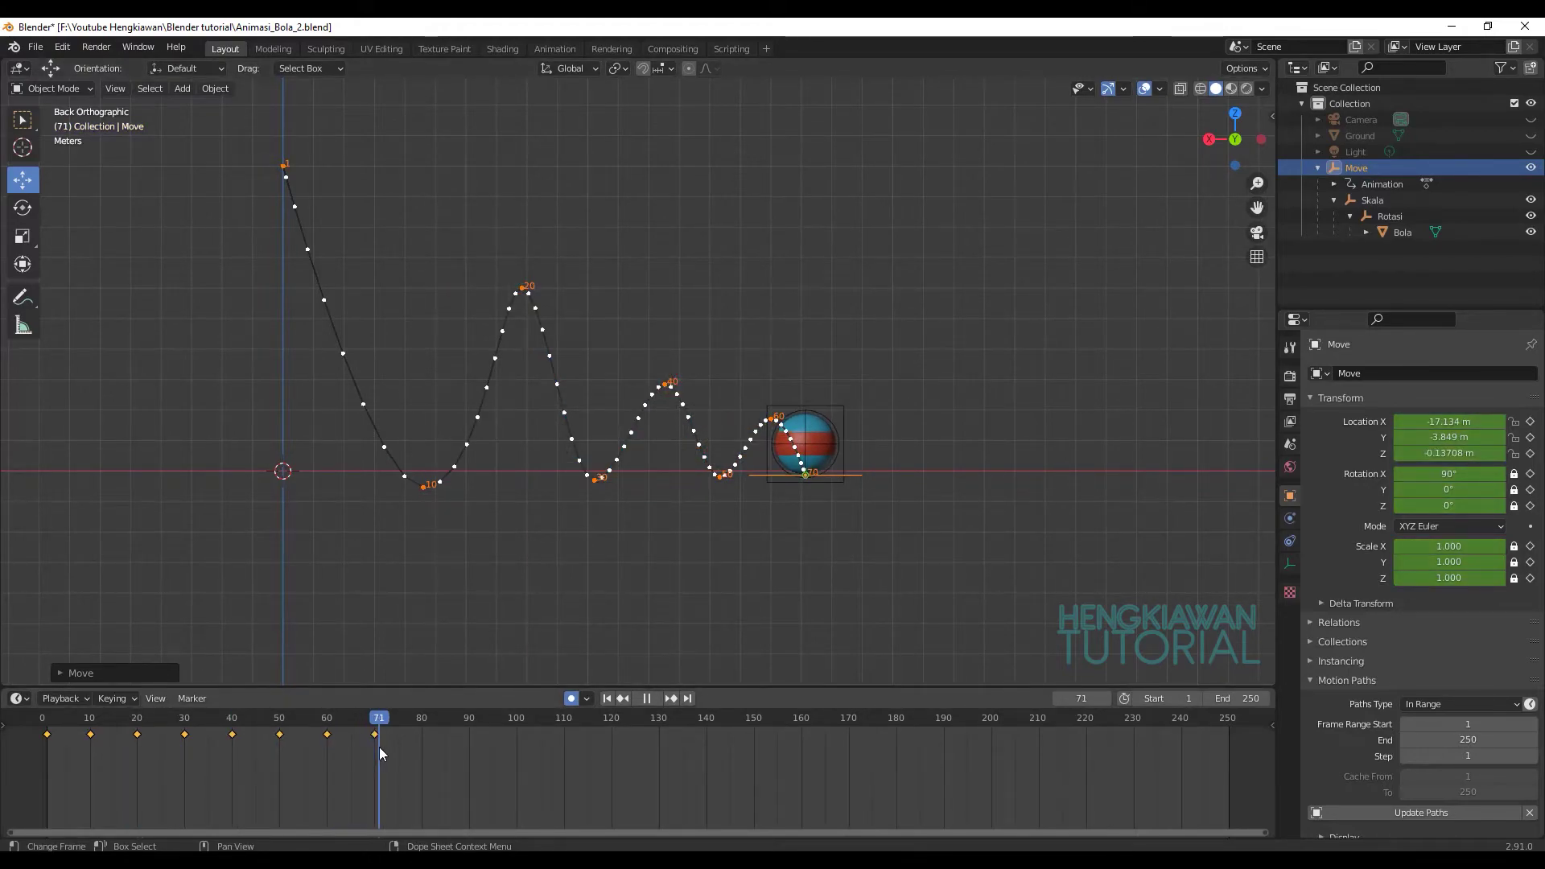
key("ctrl+s")
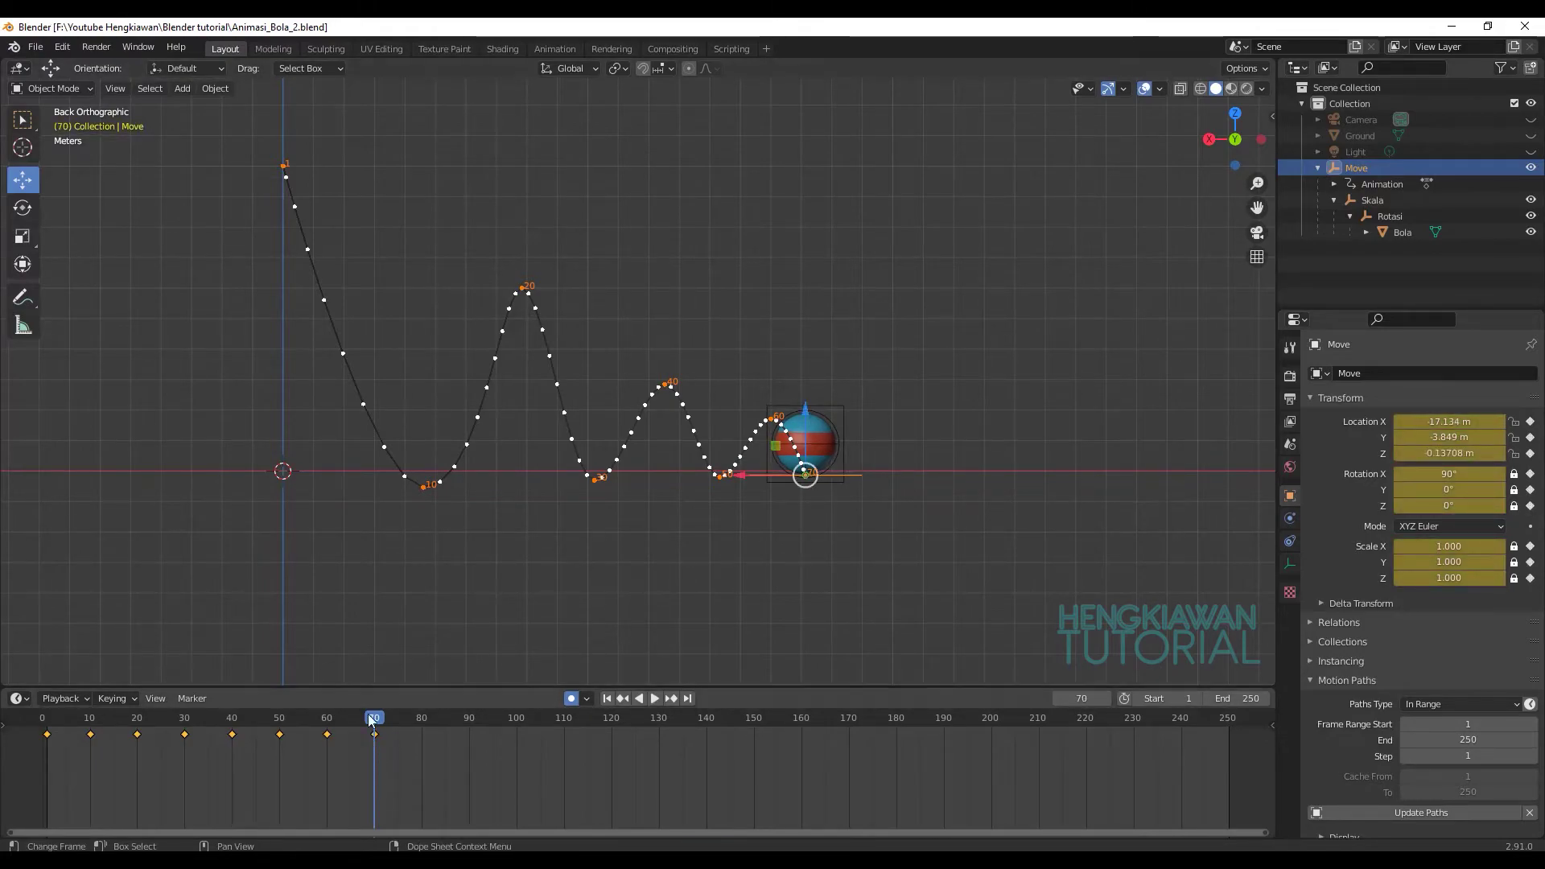
- Add a tiny hop at frame 80, further right at Z 0.7339 m, and preview it
left_click_drag(373, 745, 425, 726)
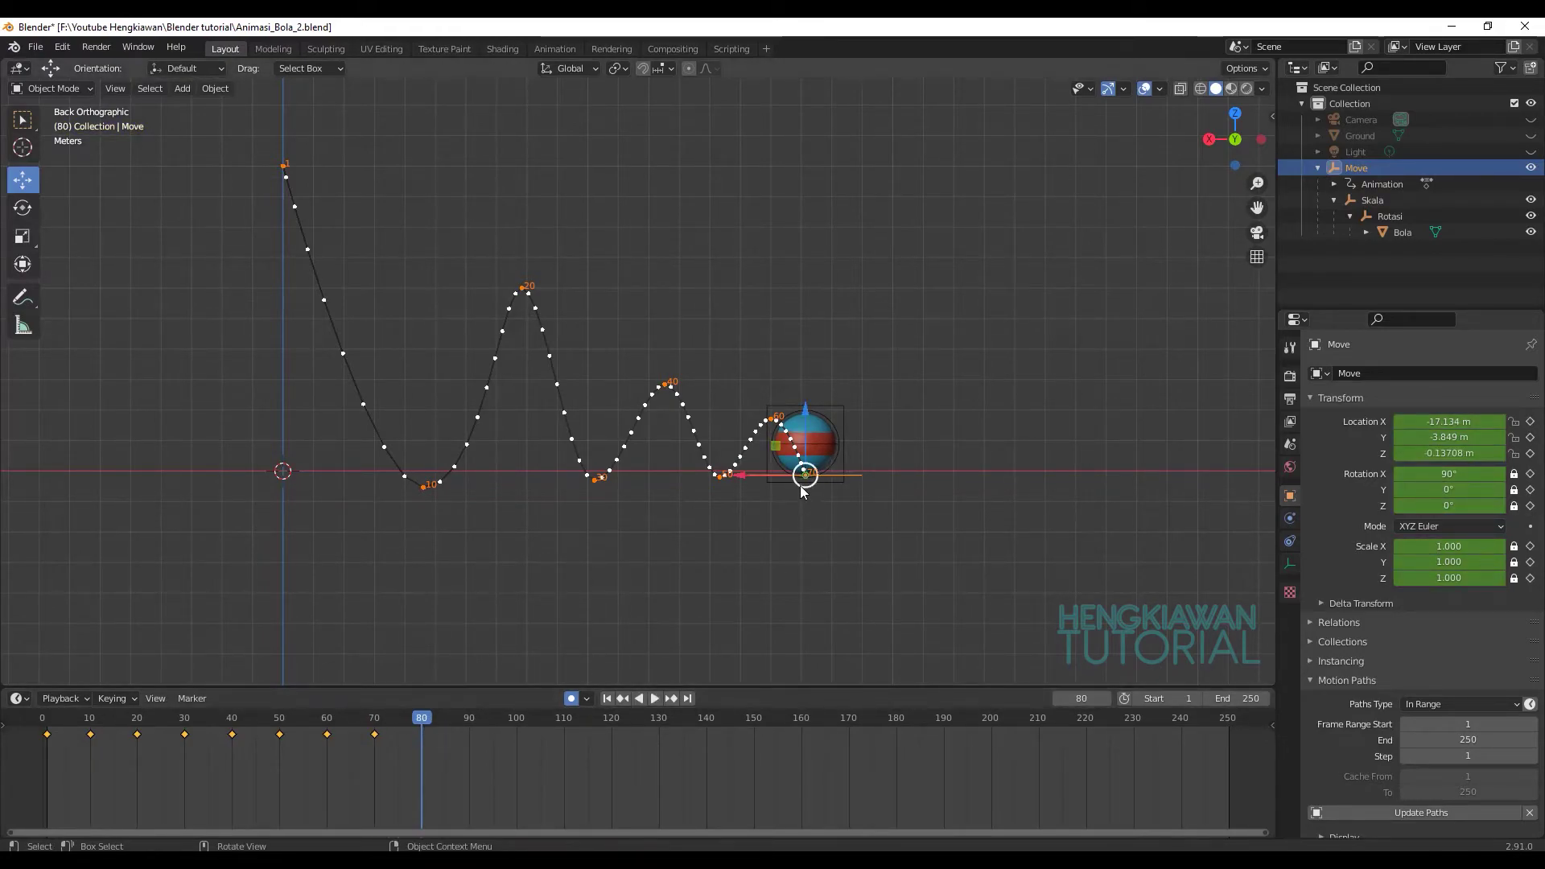
left_click_drag(747, 480, 813, 483)
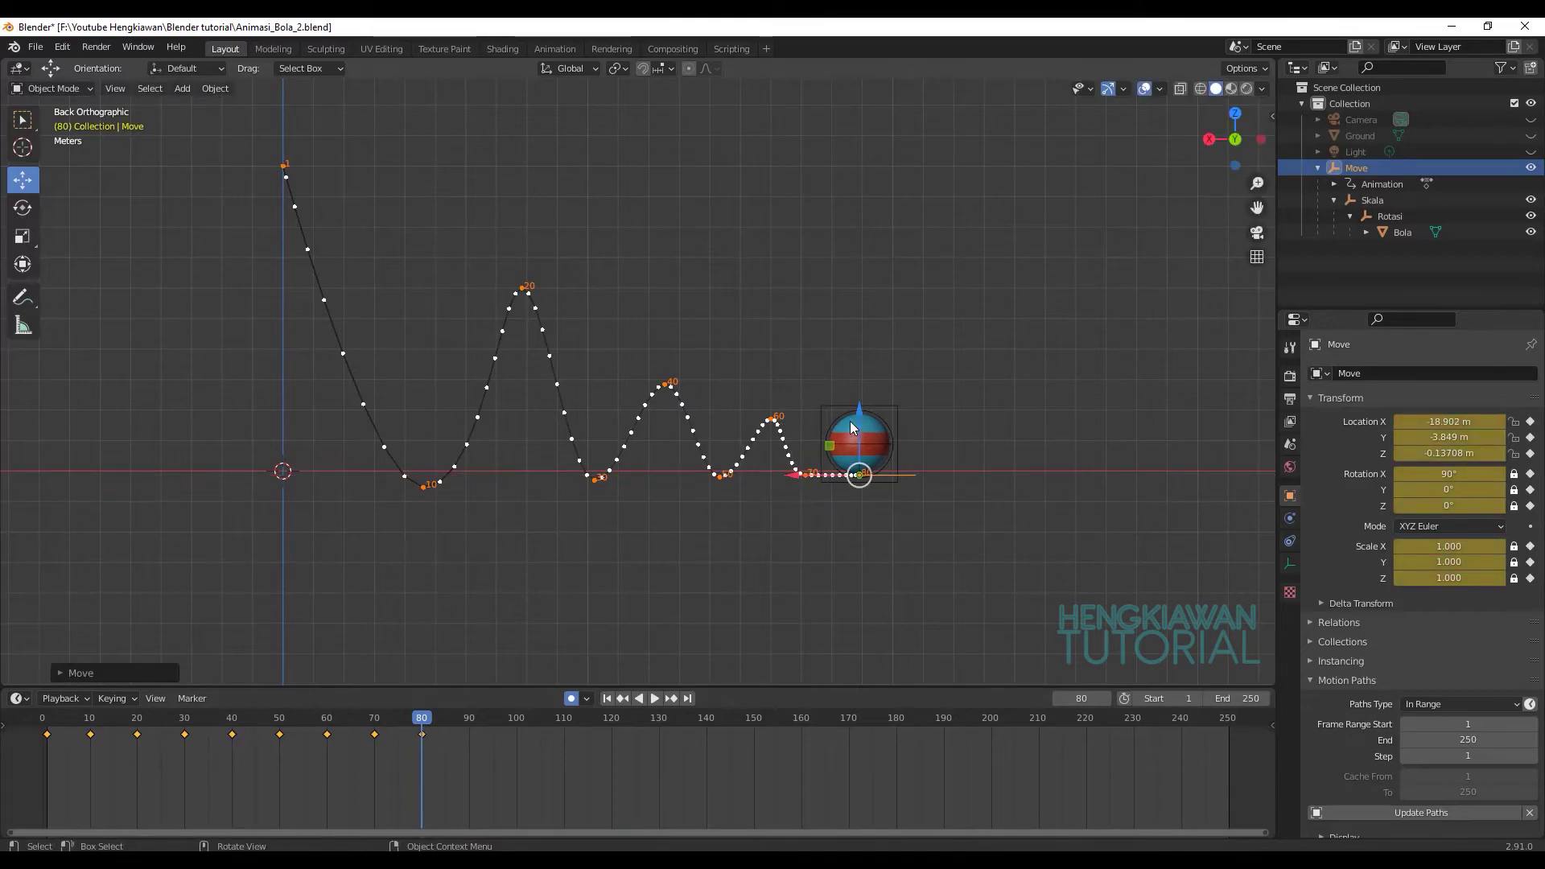
left_click_drag(869, 414, 856, 378)
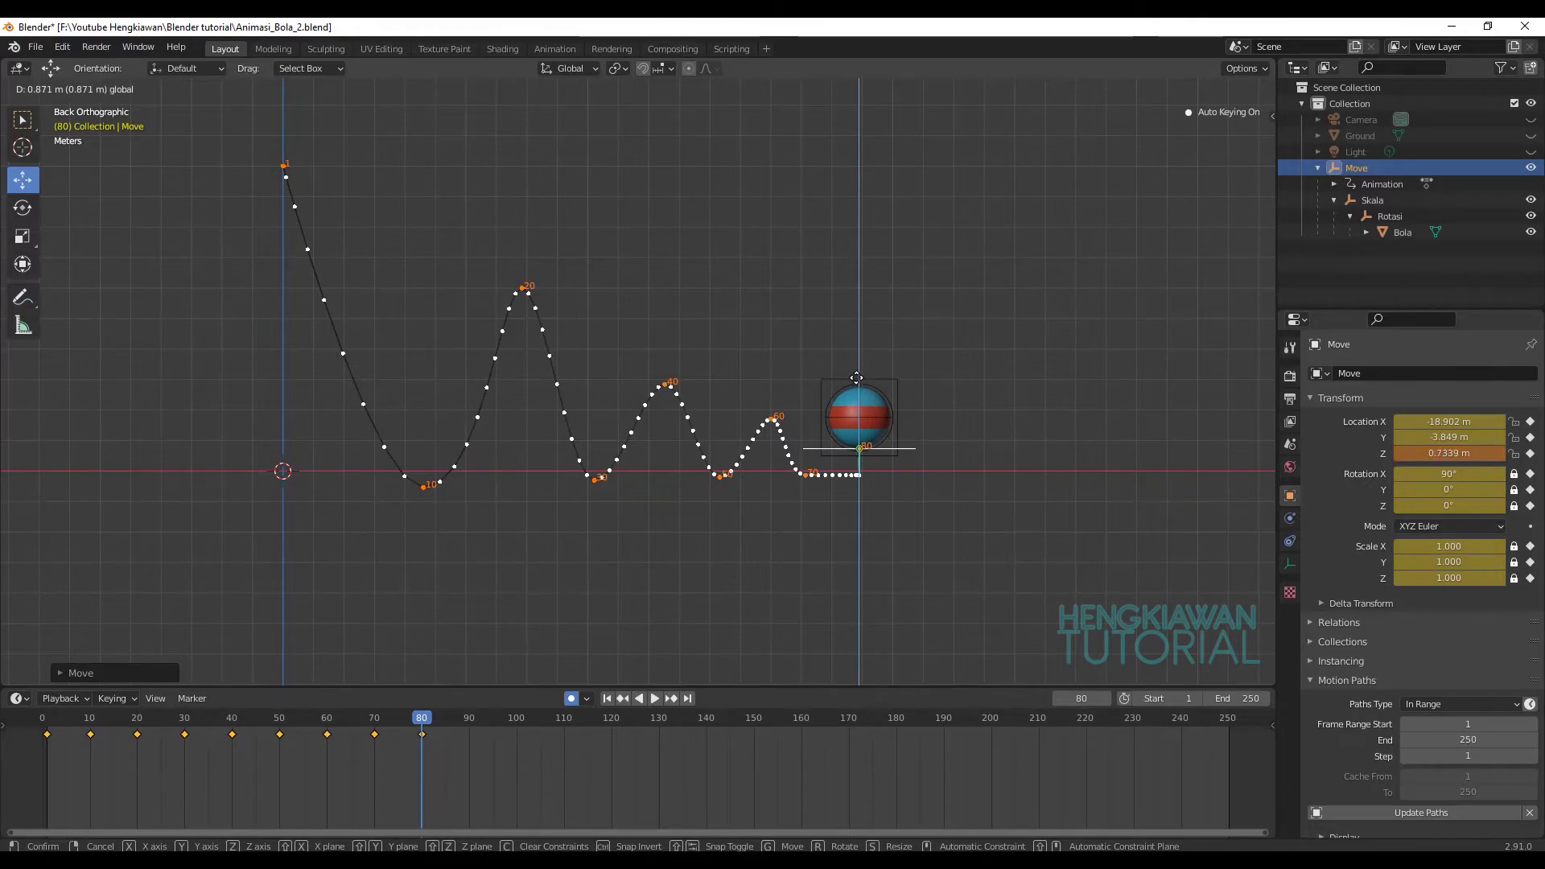
left_click(856, 378)
key("space")
left_click(455, 723)
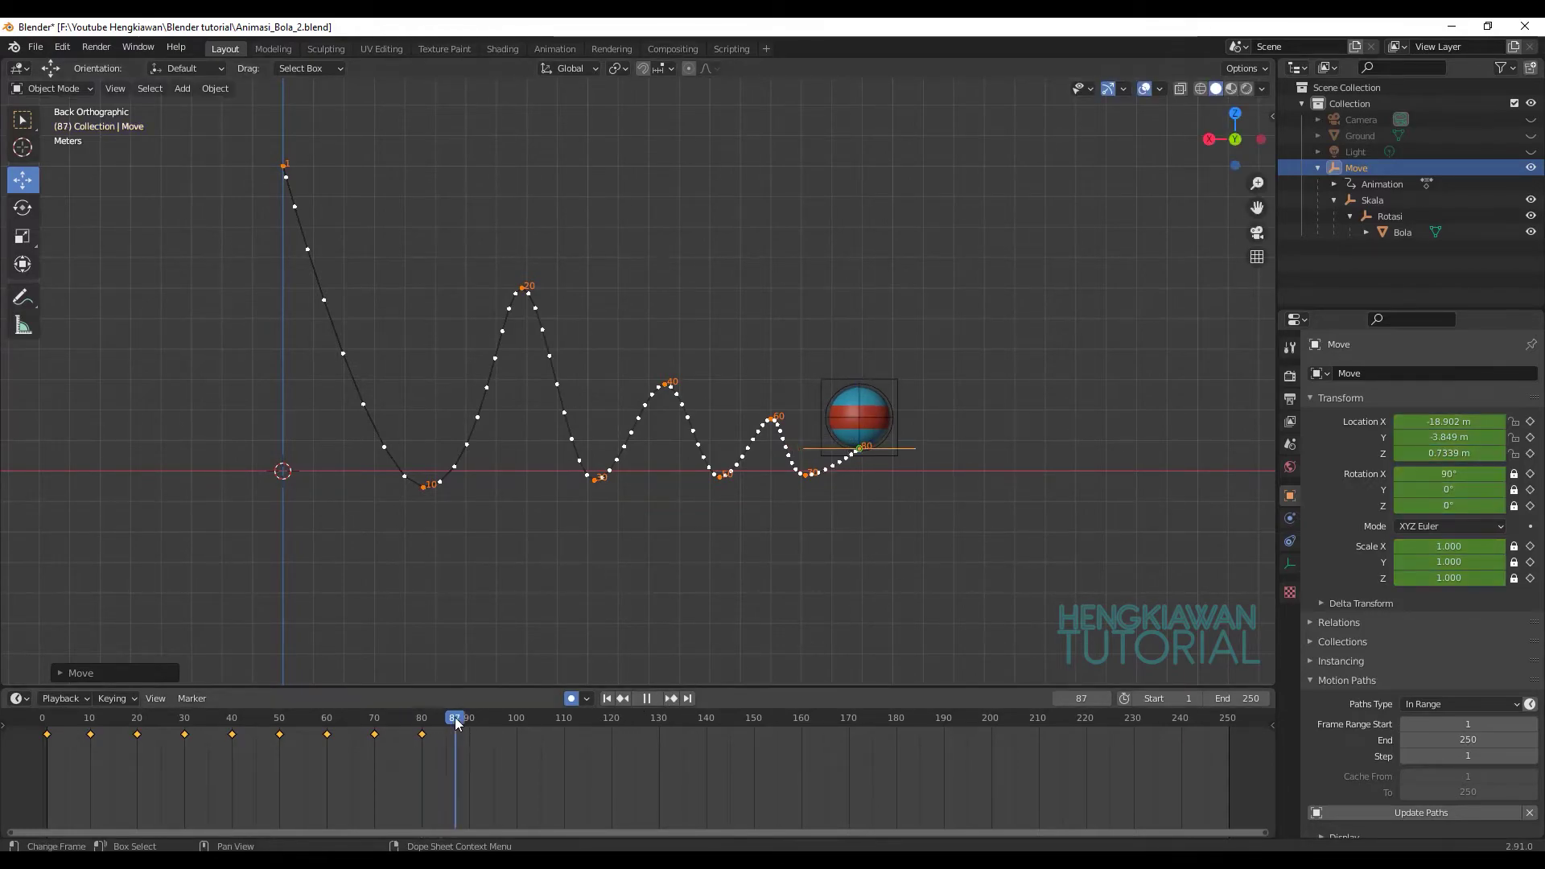
key("space")
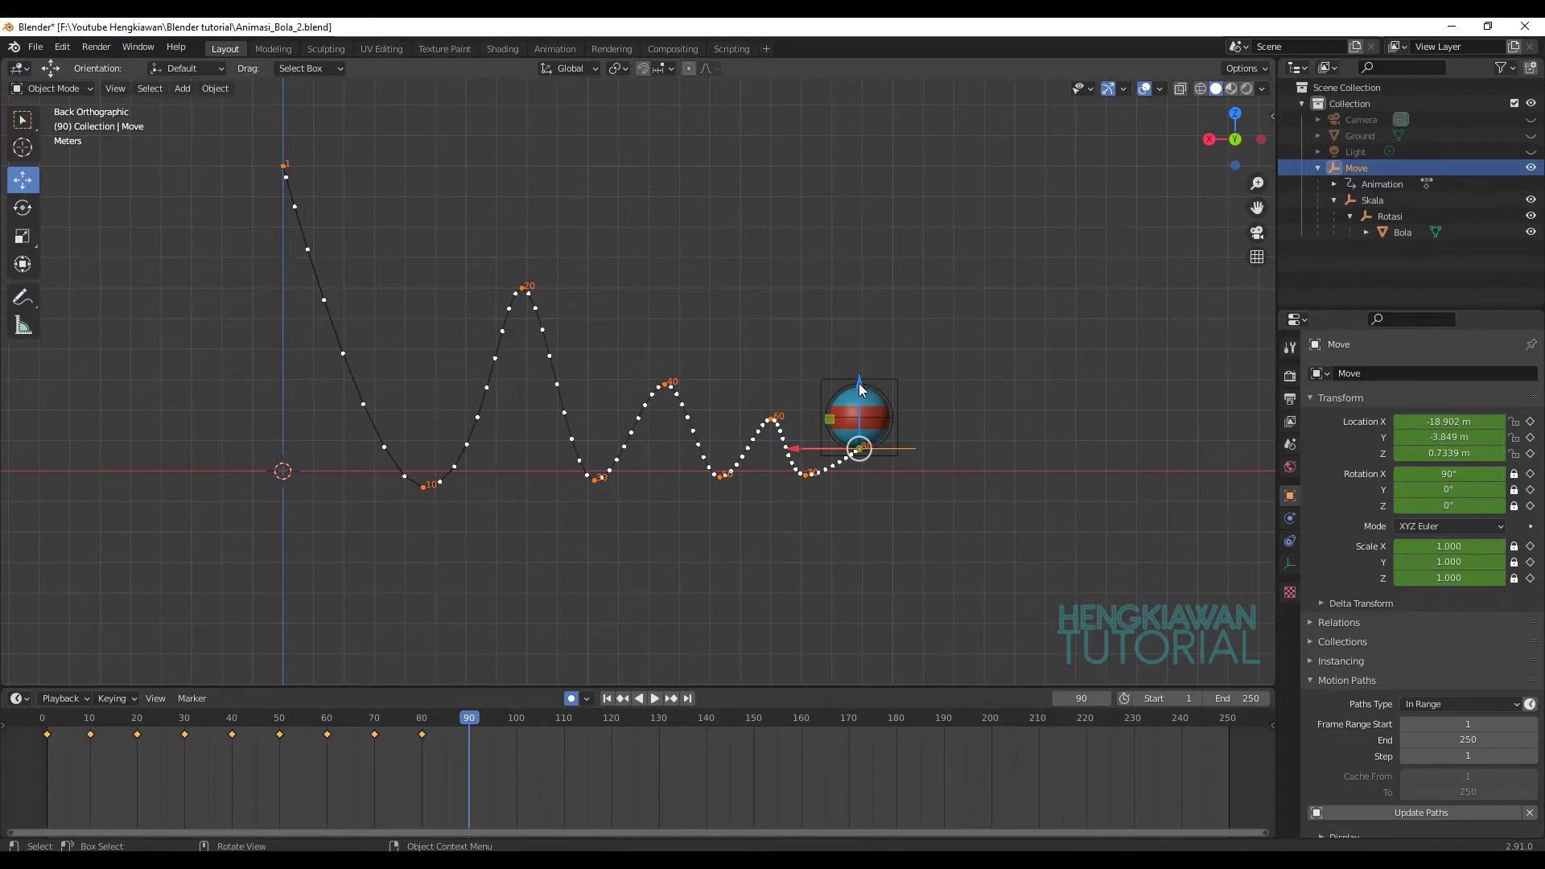
- At frame 90, drop the ball to the ground and nudge it slightly back along X
mouse_move(858, 389)
left_mouse_down()
mouse_move(823, 484)
mouse_move(914, 478)
left_mouse_up()
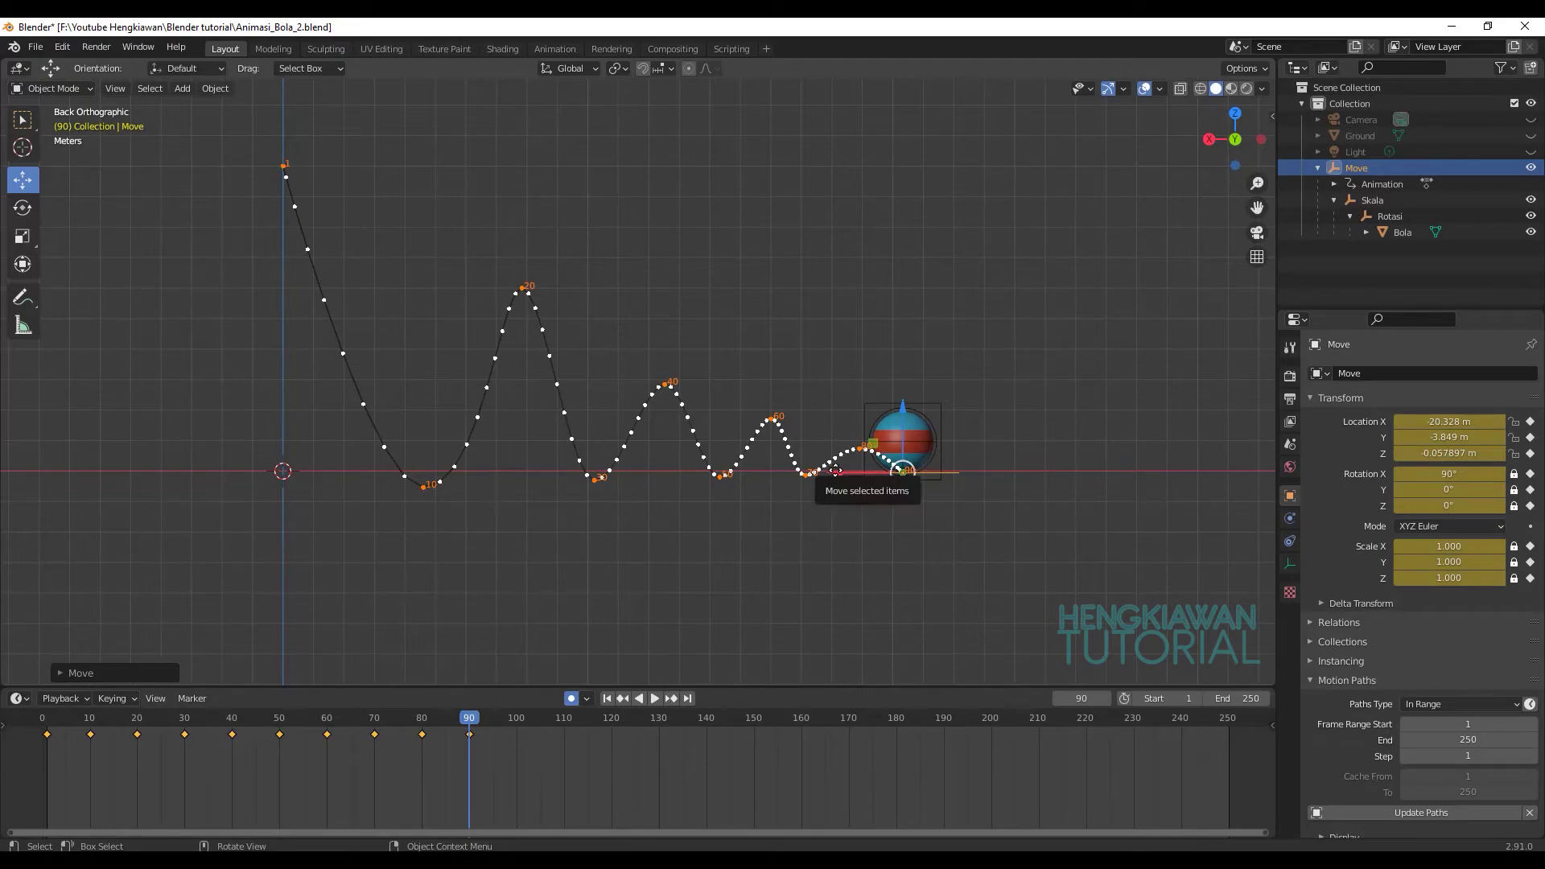
left_click_drag(839, 475, 819, 471)
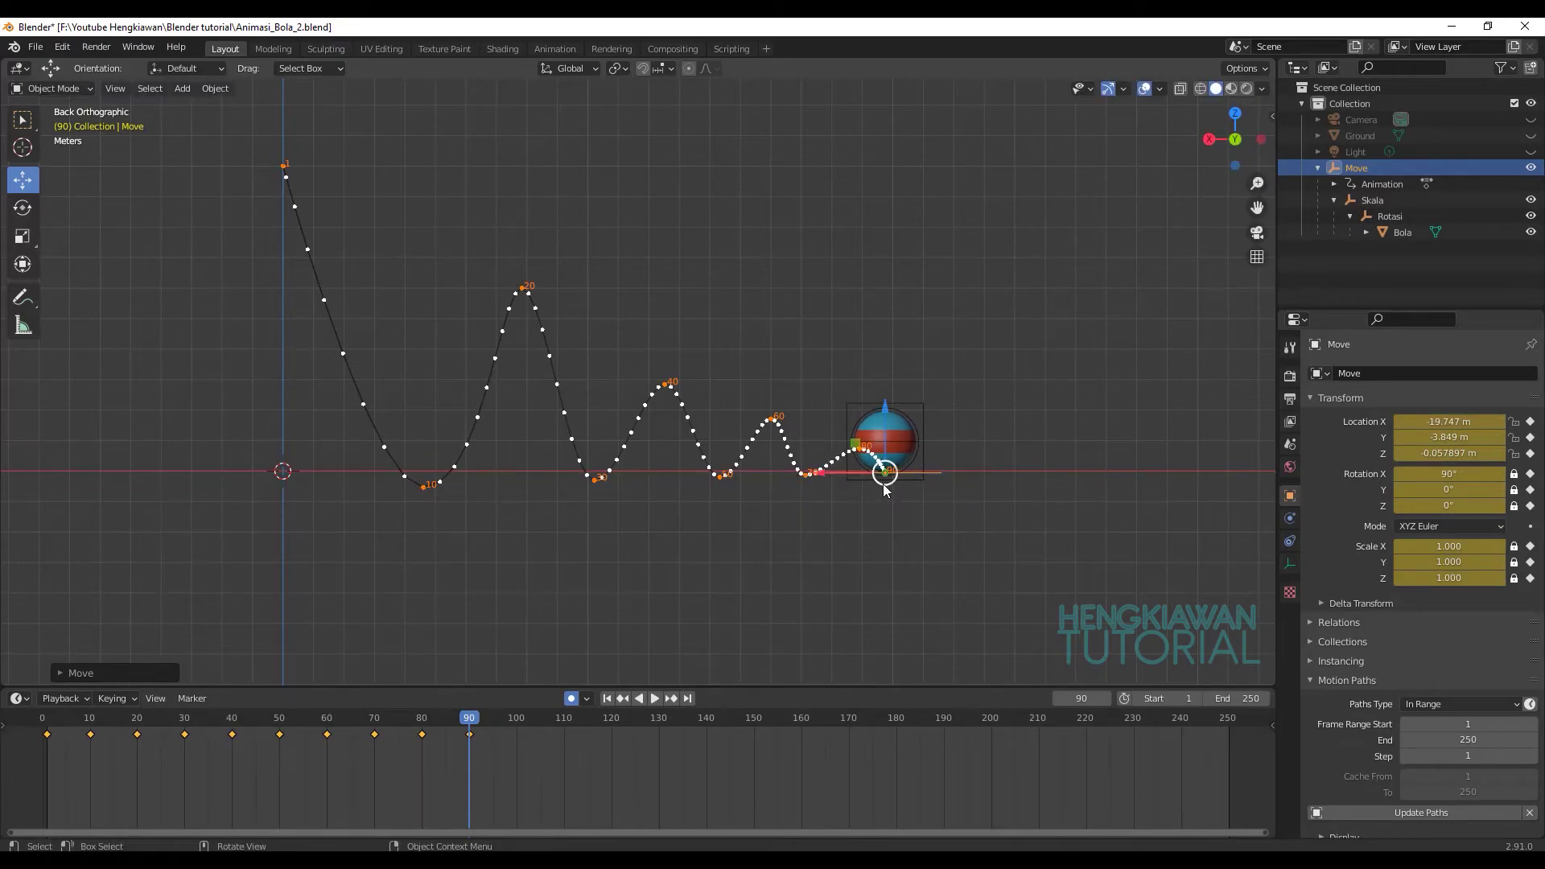
scroll(990, 505, "up", 2)
scroll(1099, 572, "up", 1)
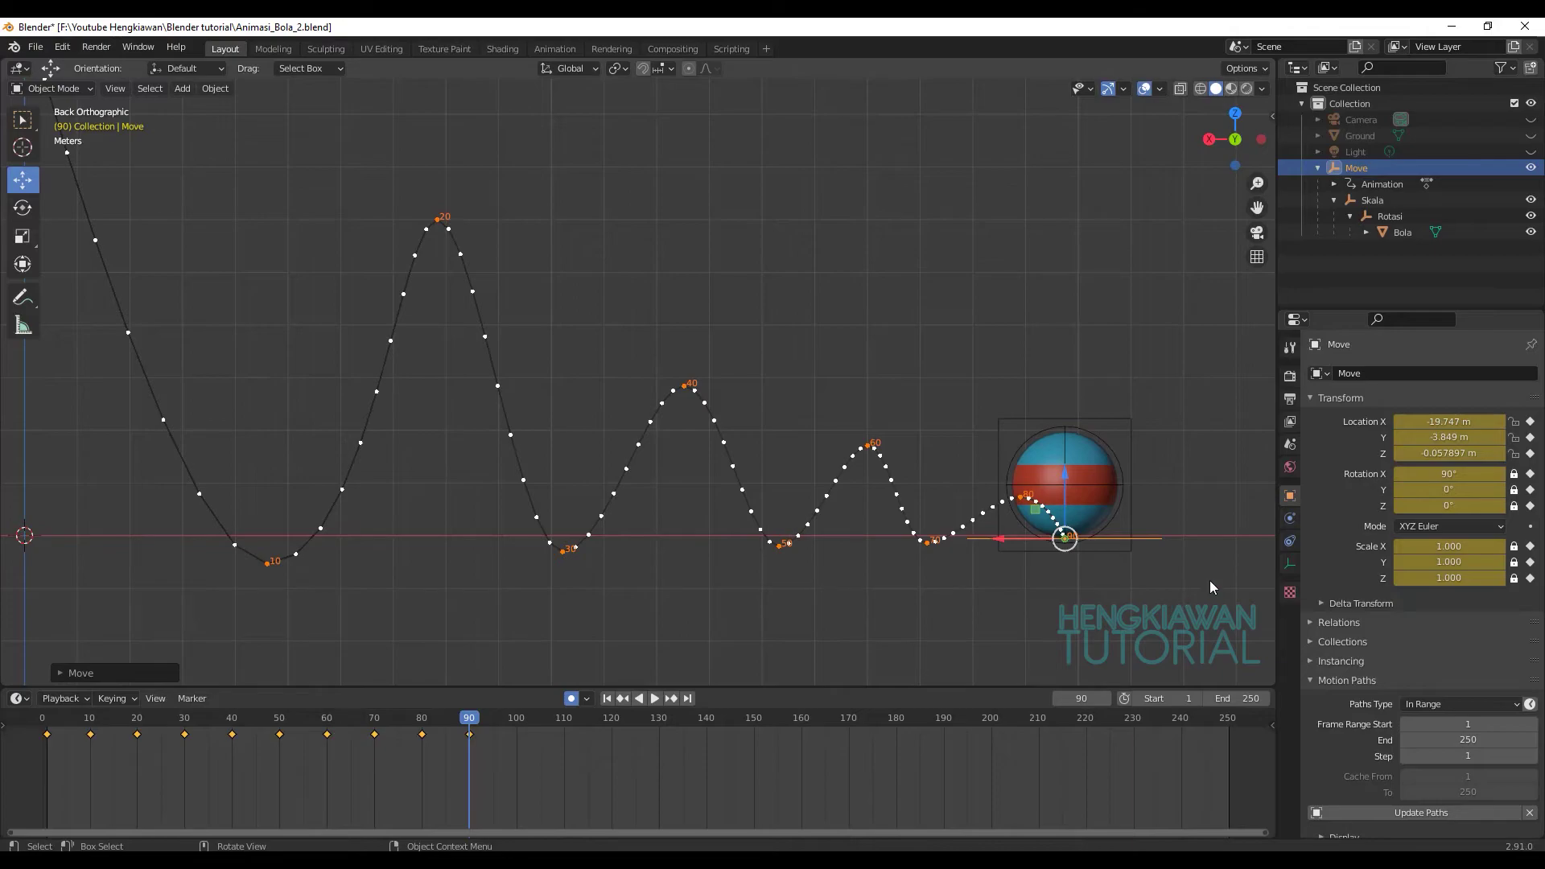
- Raise the ball and slide it forward for a small hop keyed at frame 100
middle_click_drag(1210, 581, 926, 525, "shift")
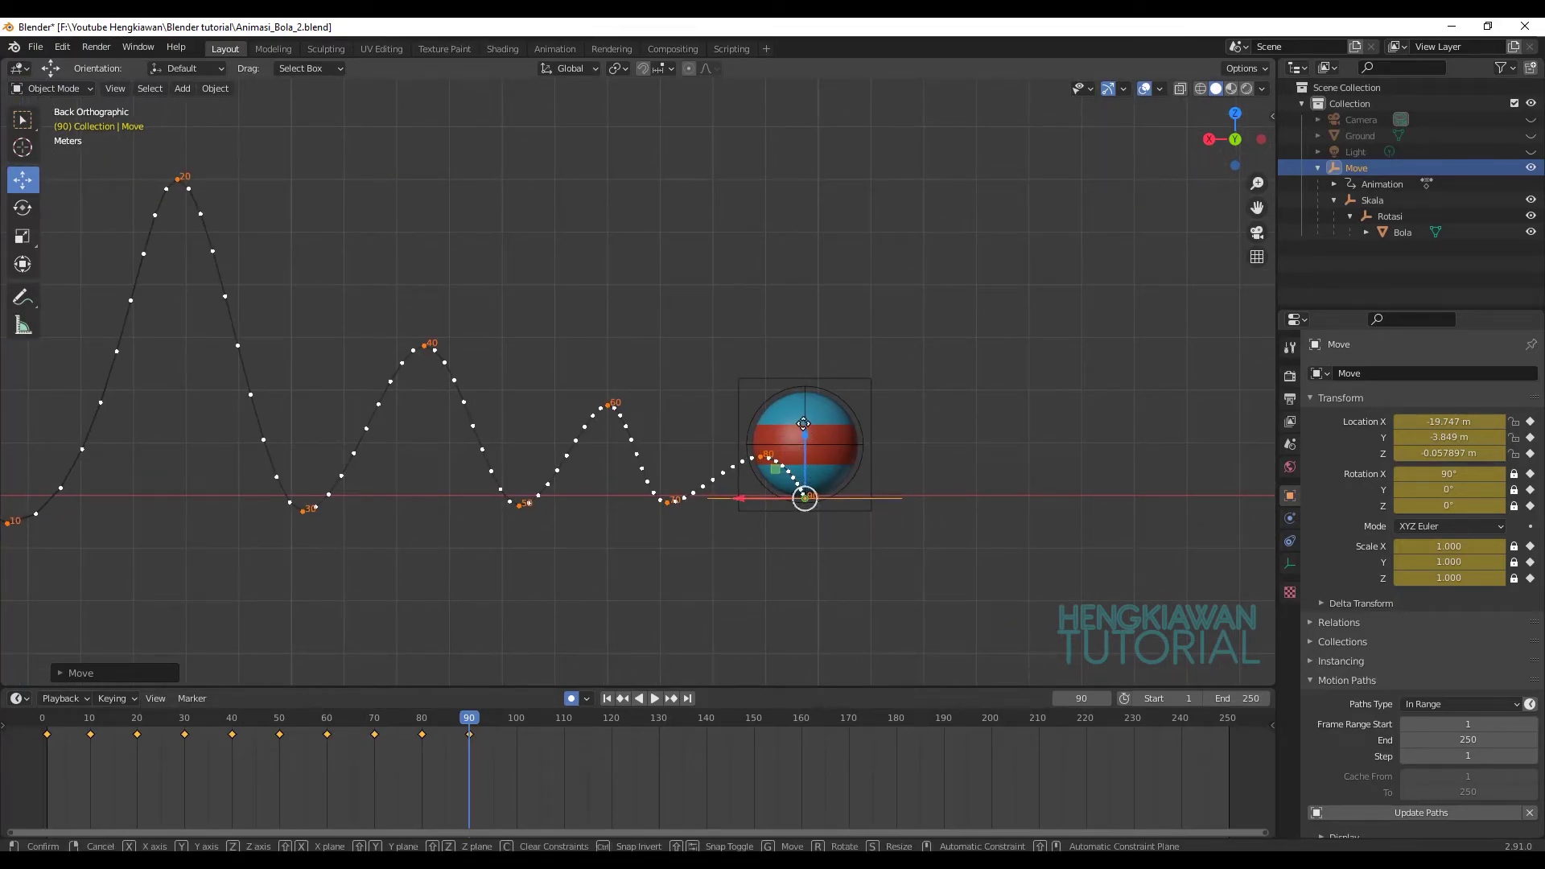
left_click_drag(805, 435, 803, 432)
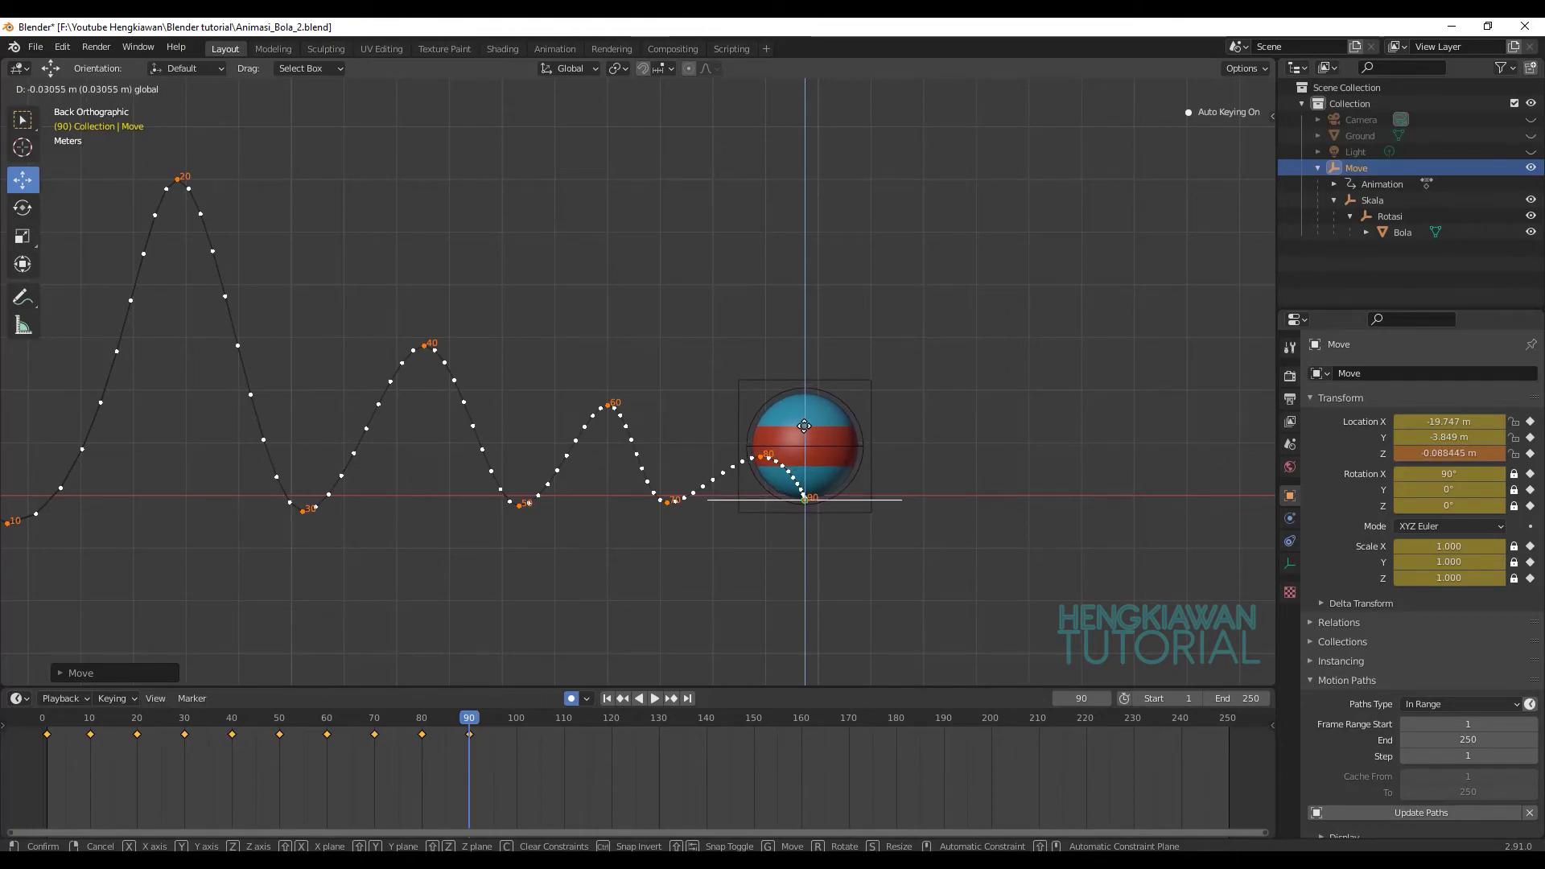
right_click(822, 439)
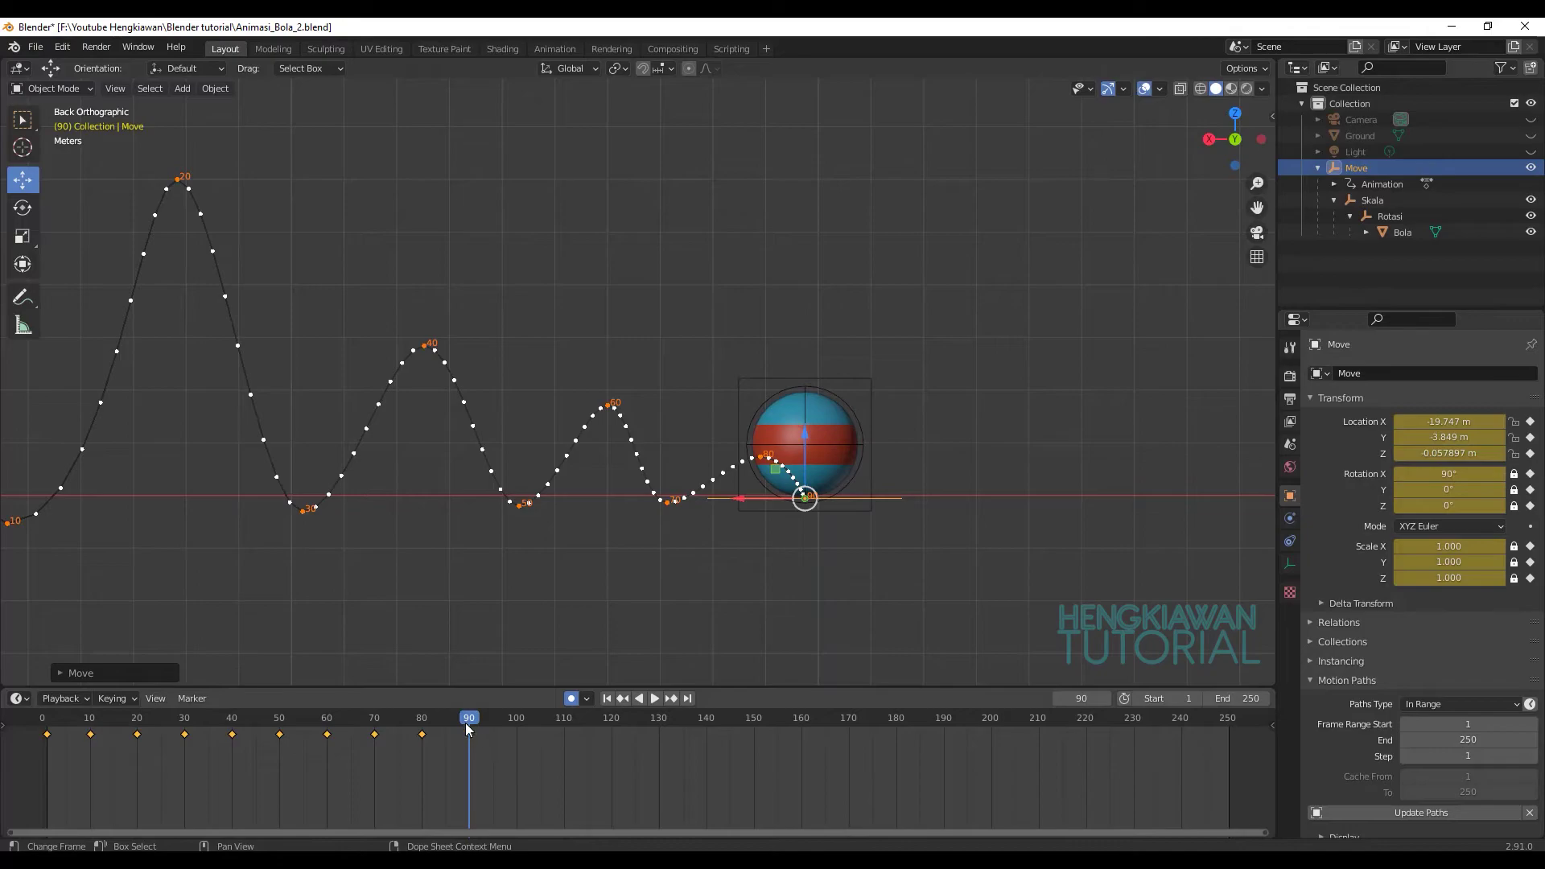
left_click_drag(469, 729, 516, 728)
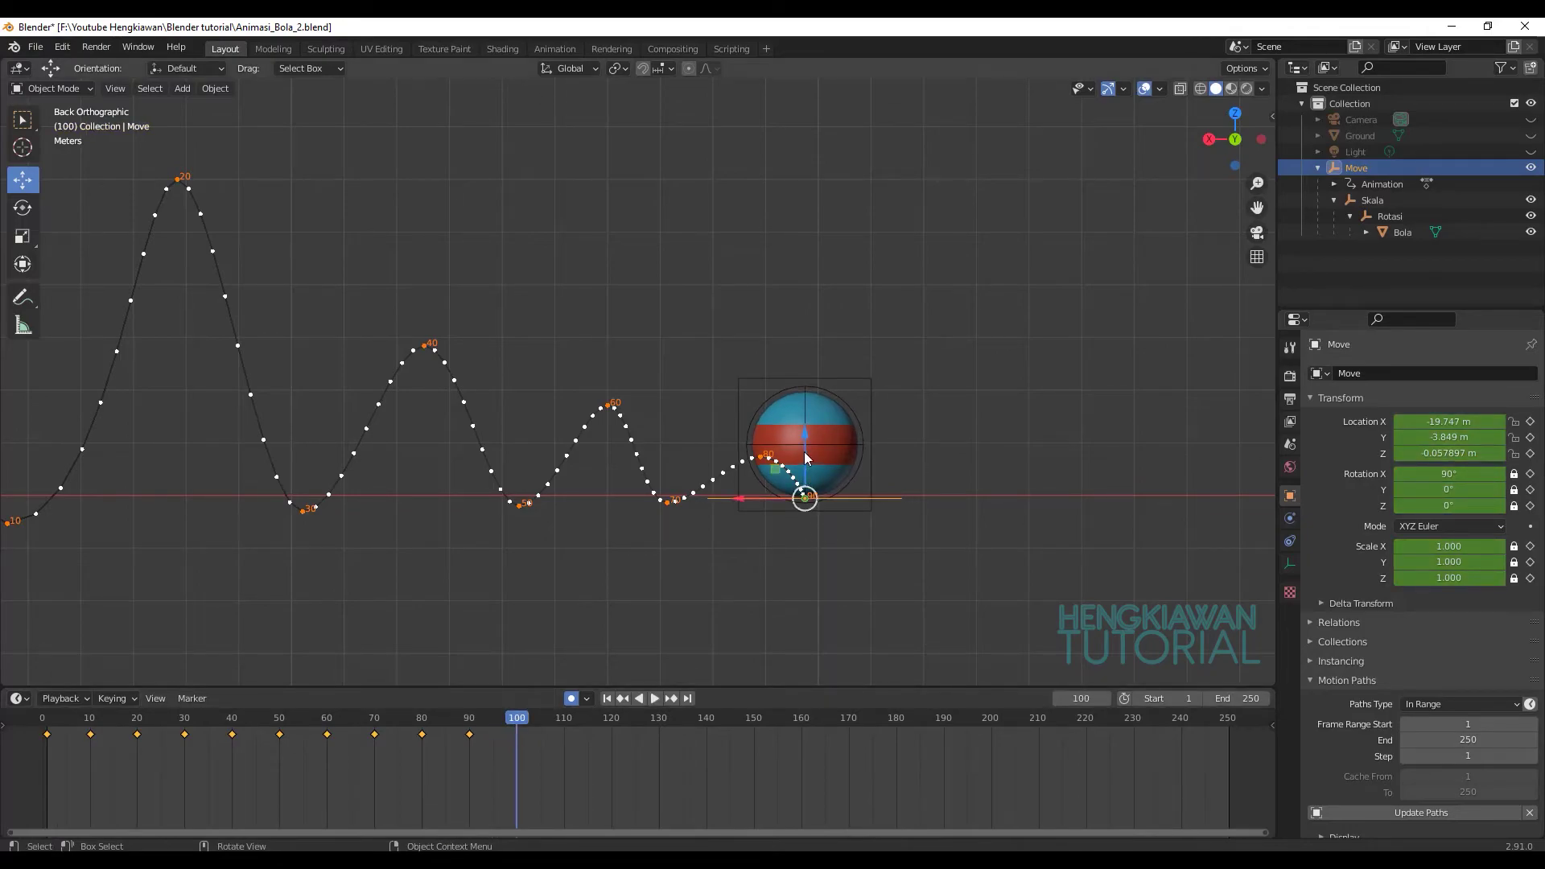
key("g")
key("z")
left_click(804, 480)
key("i")
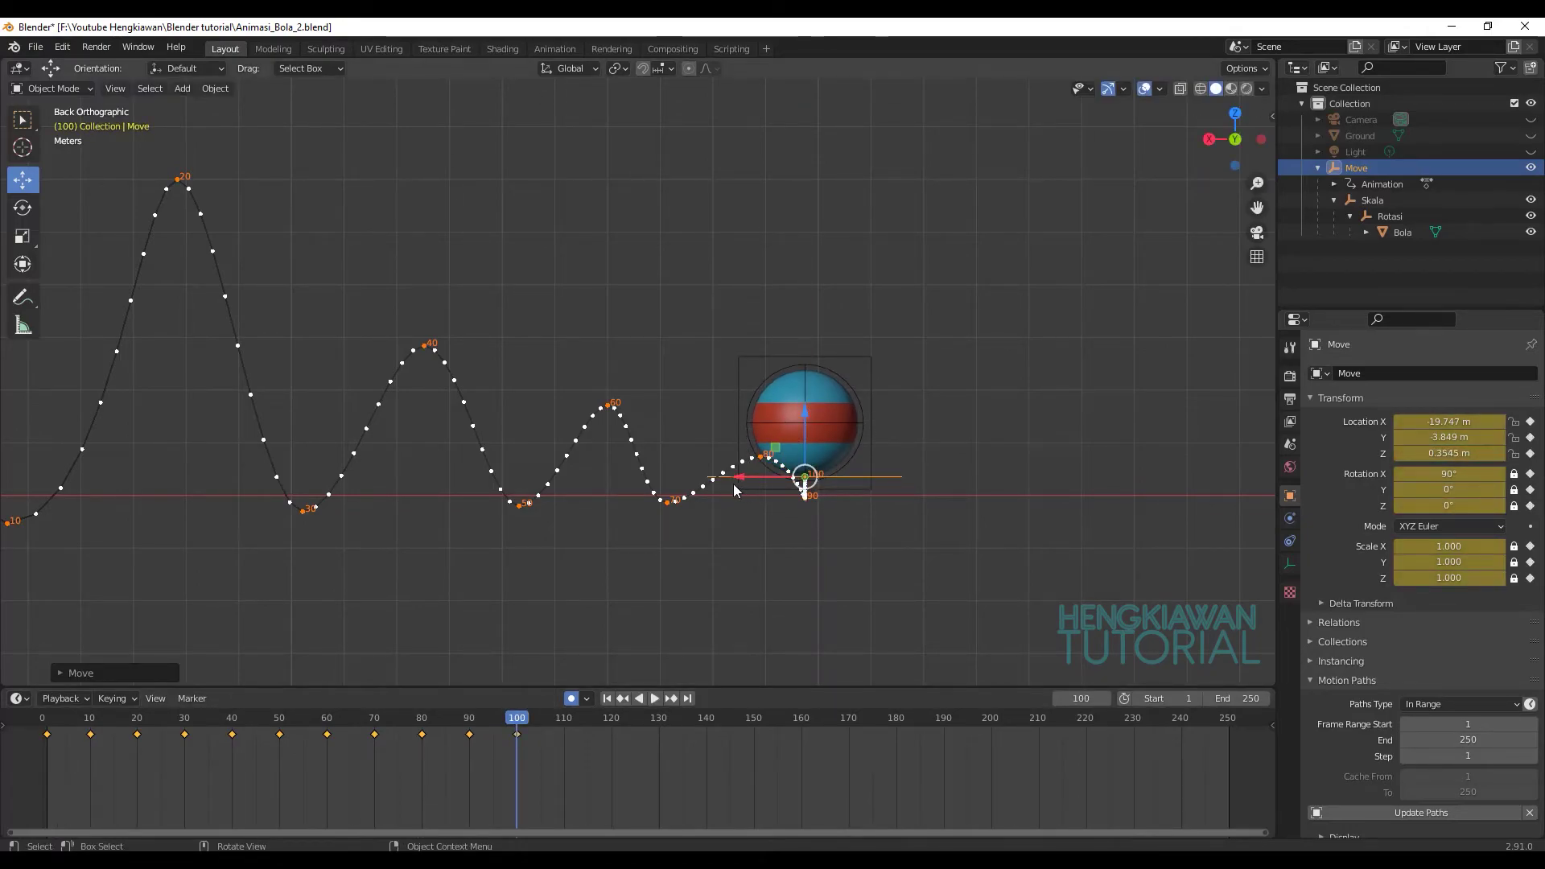
left_click_drag(732, 483, 790, 481)
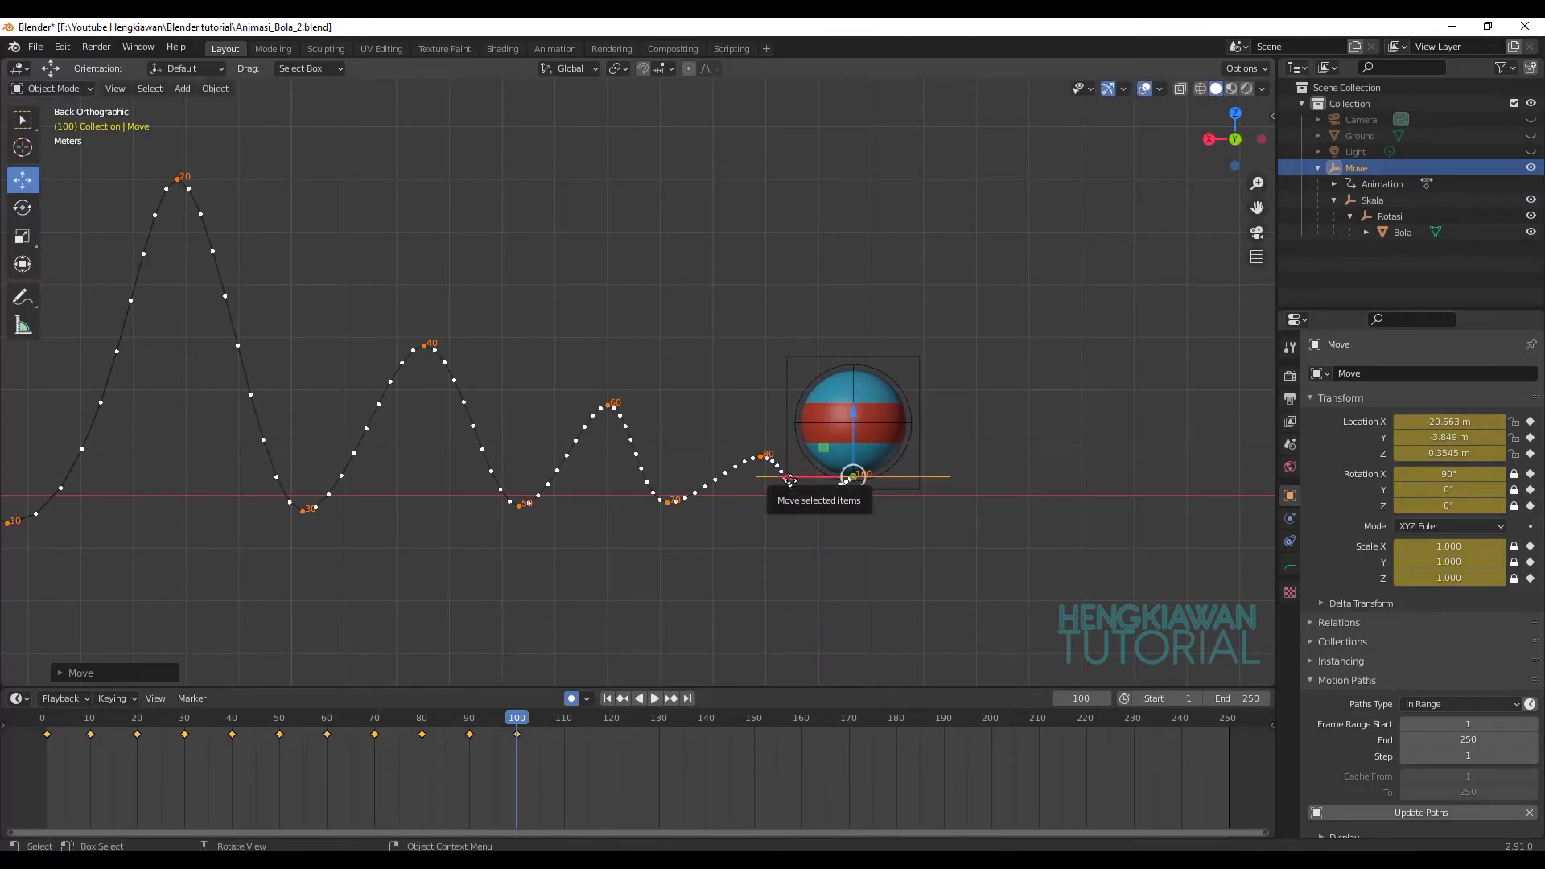
- At frame 110, move the ball forward and lower it back to the ground
left_click_drag(516, 729, 565, 732)
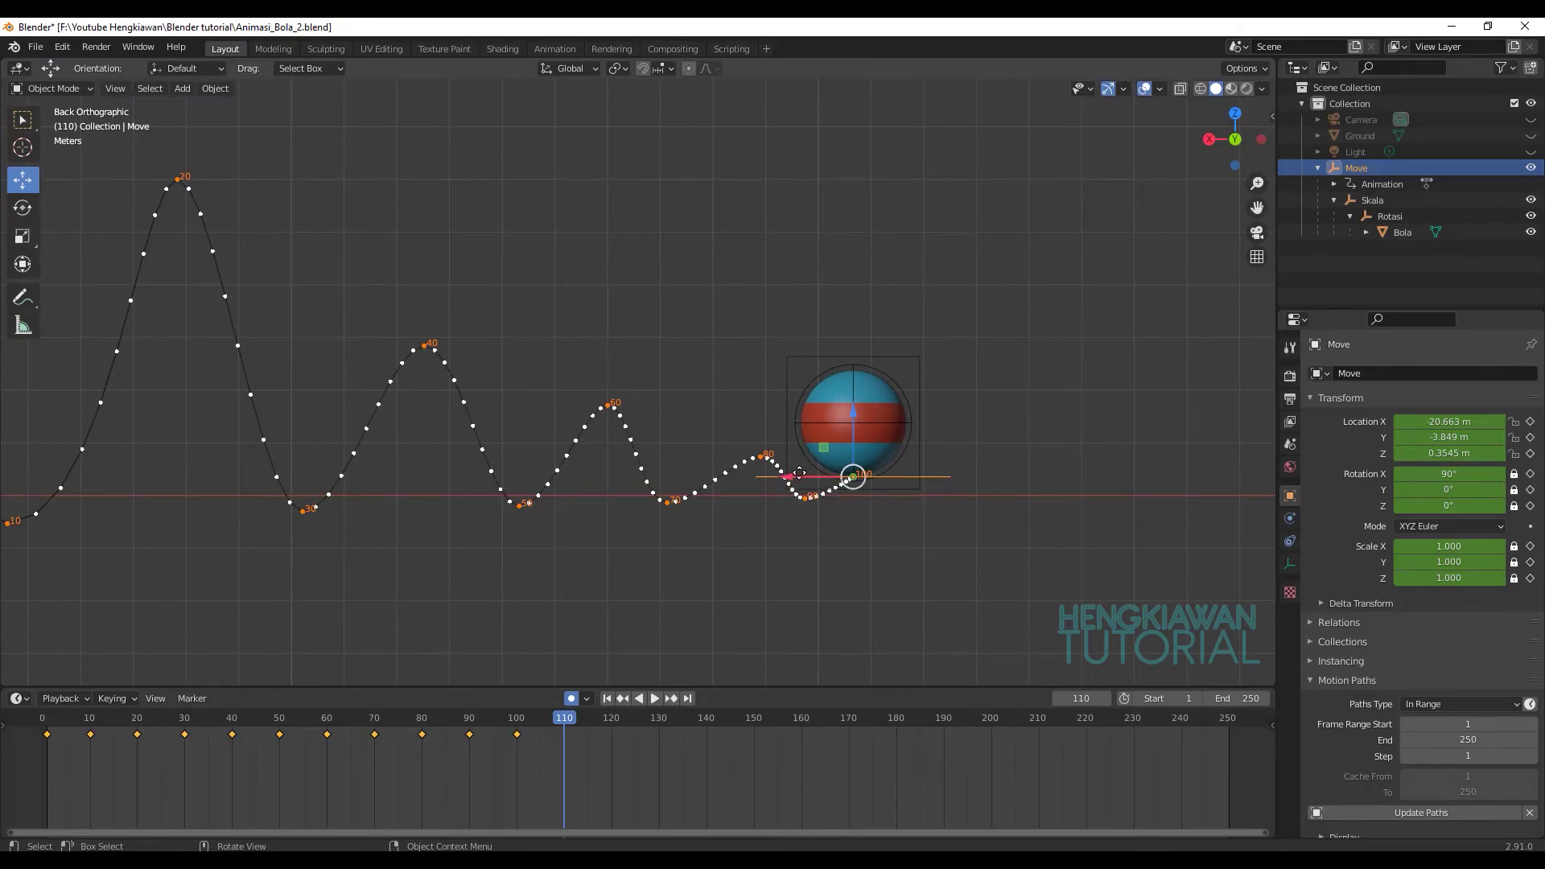
left_click_drag(799, 473, 854, 474)
left_click_drag(907, 411, 912, 434)
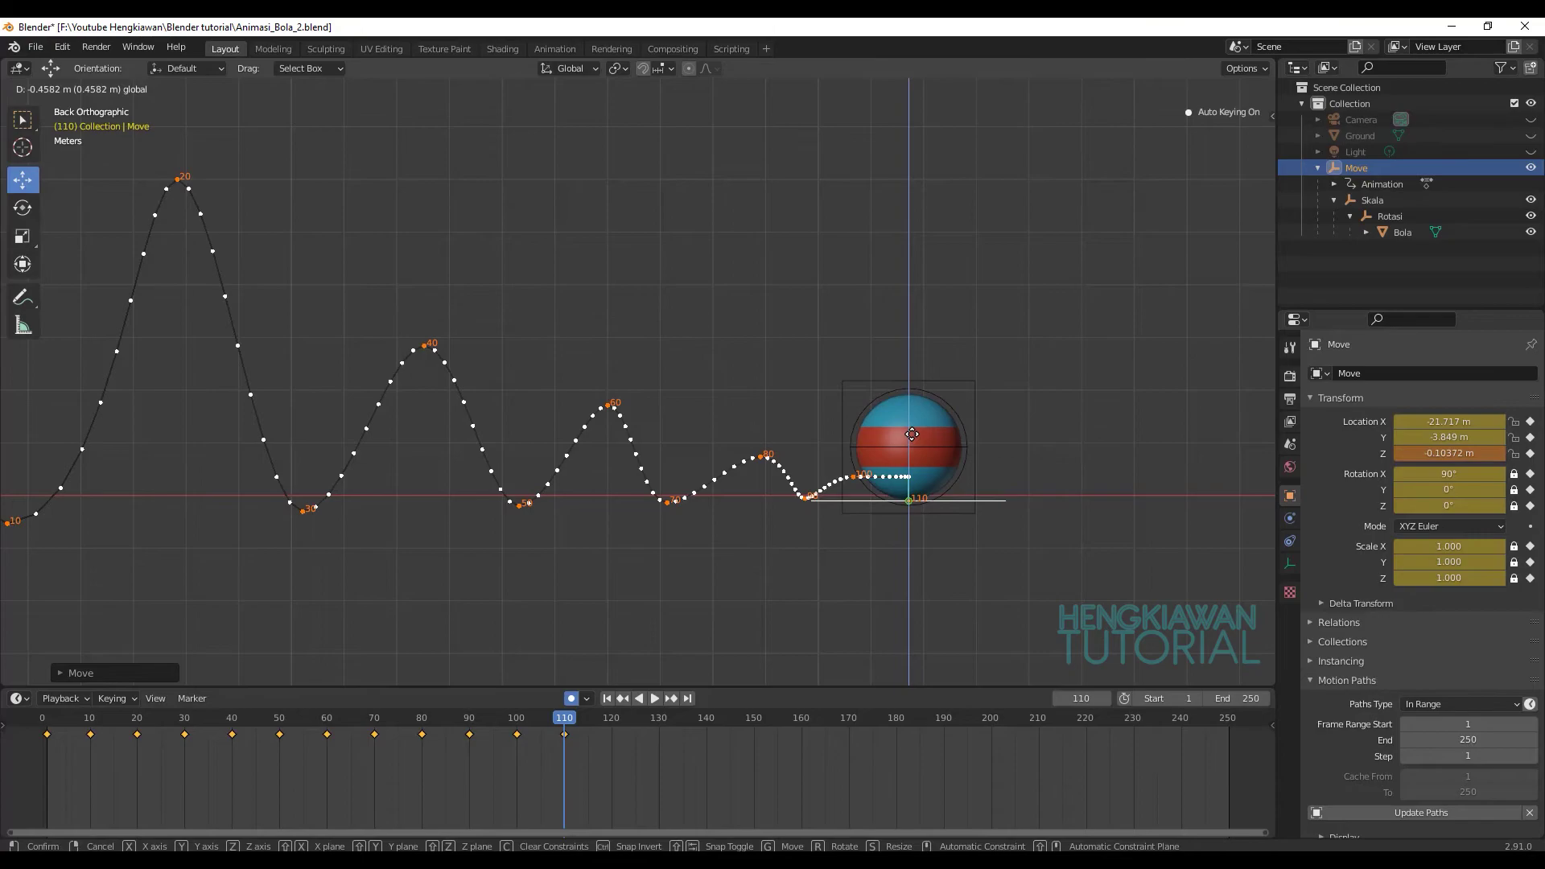
left_click(912, 434)
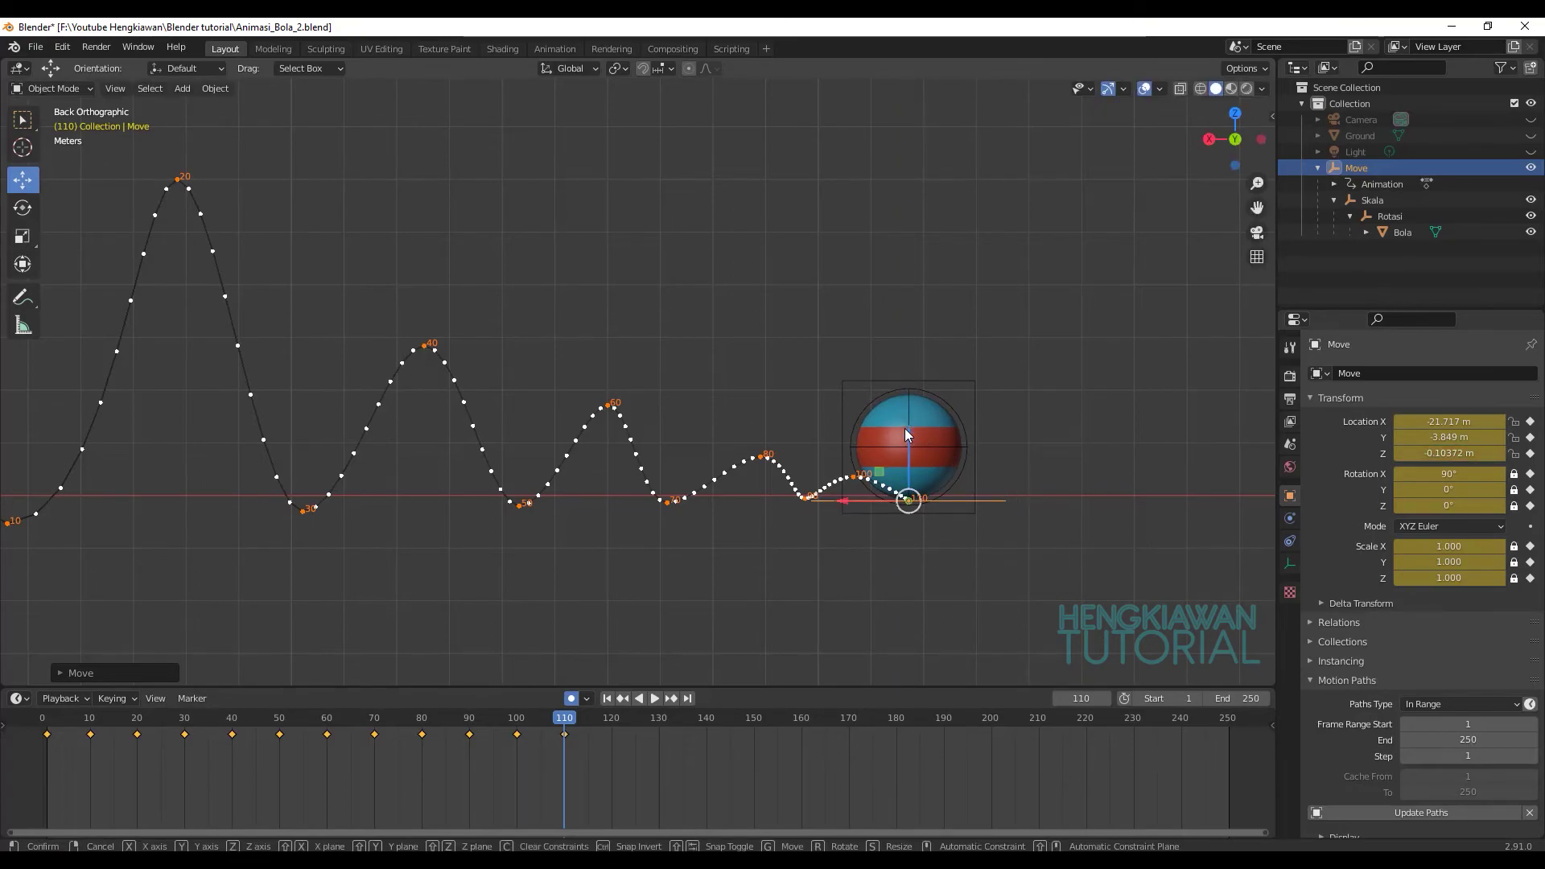
left_click_drag(904, 428, 906, 424)
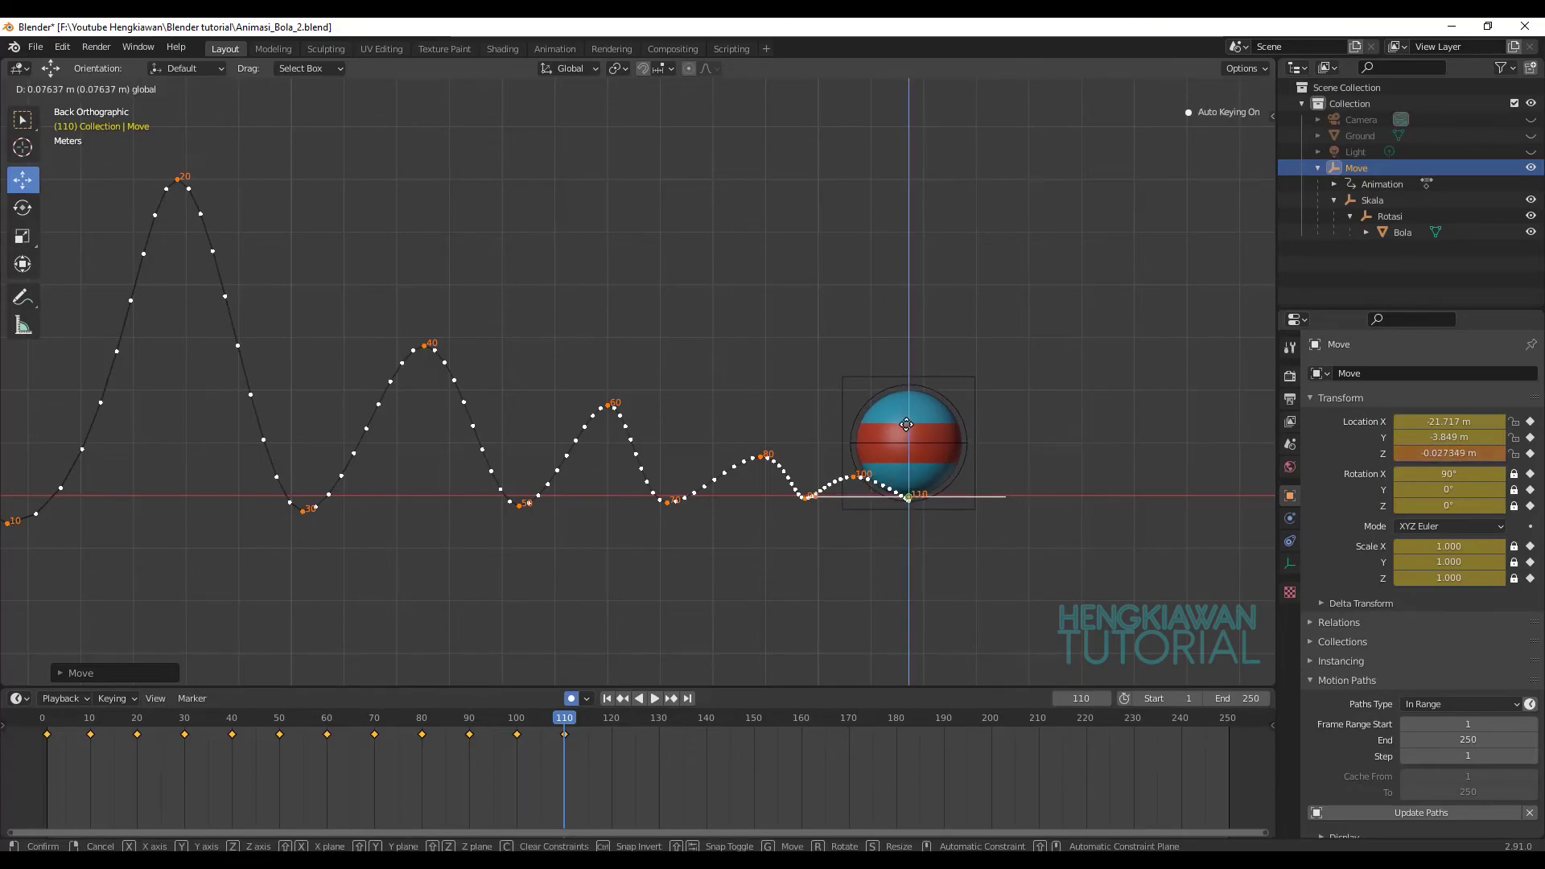
- Reselect the Move object, nudge the ball to rest at X −21.397 m, and play
left_click(906, 423)
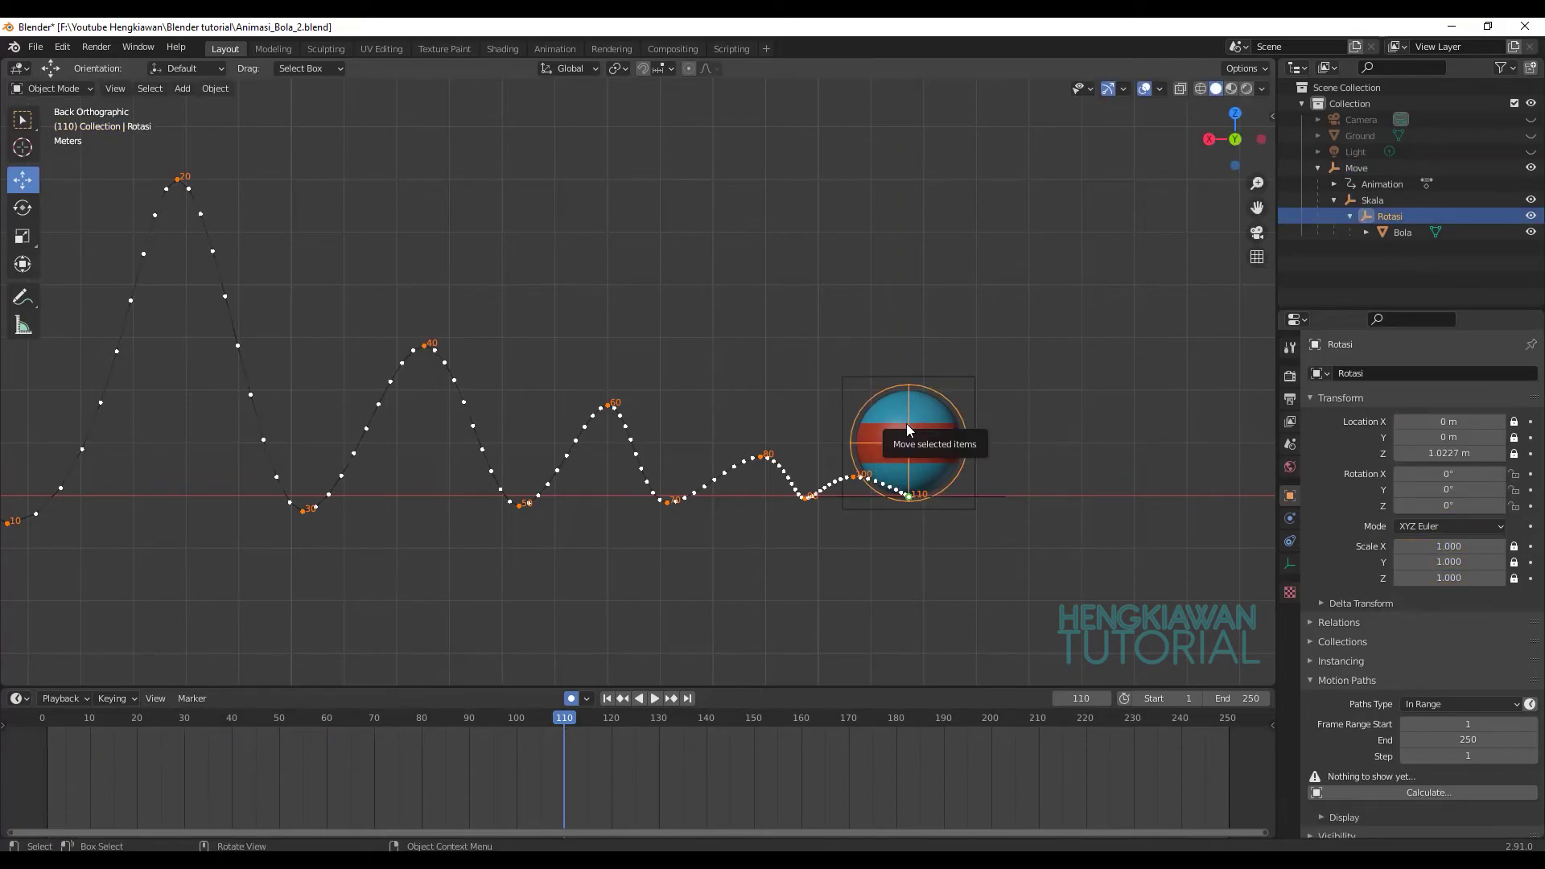
left_click(1037, 531)
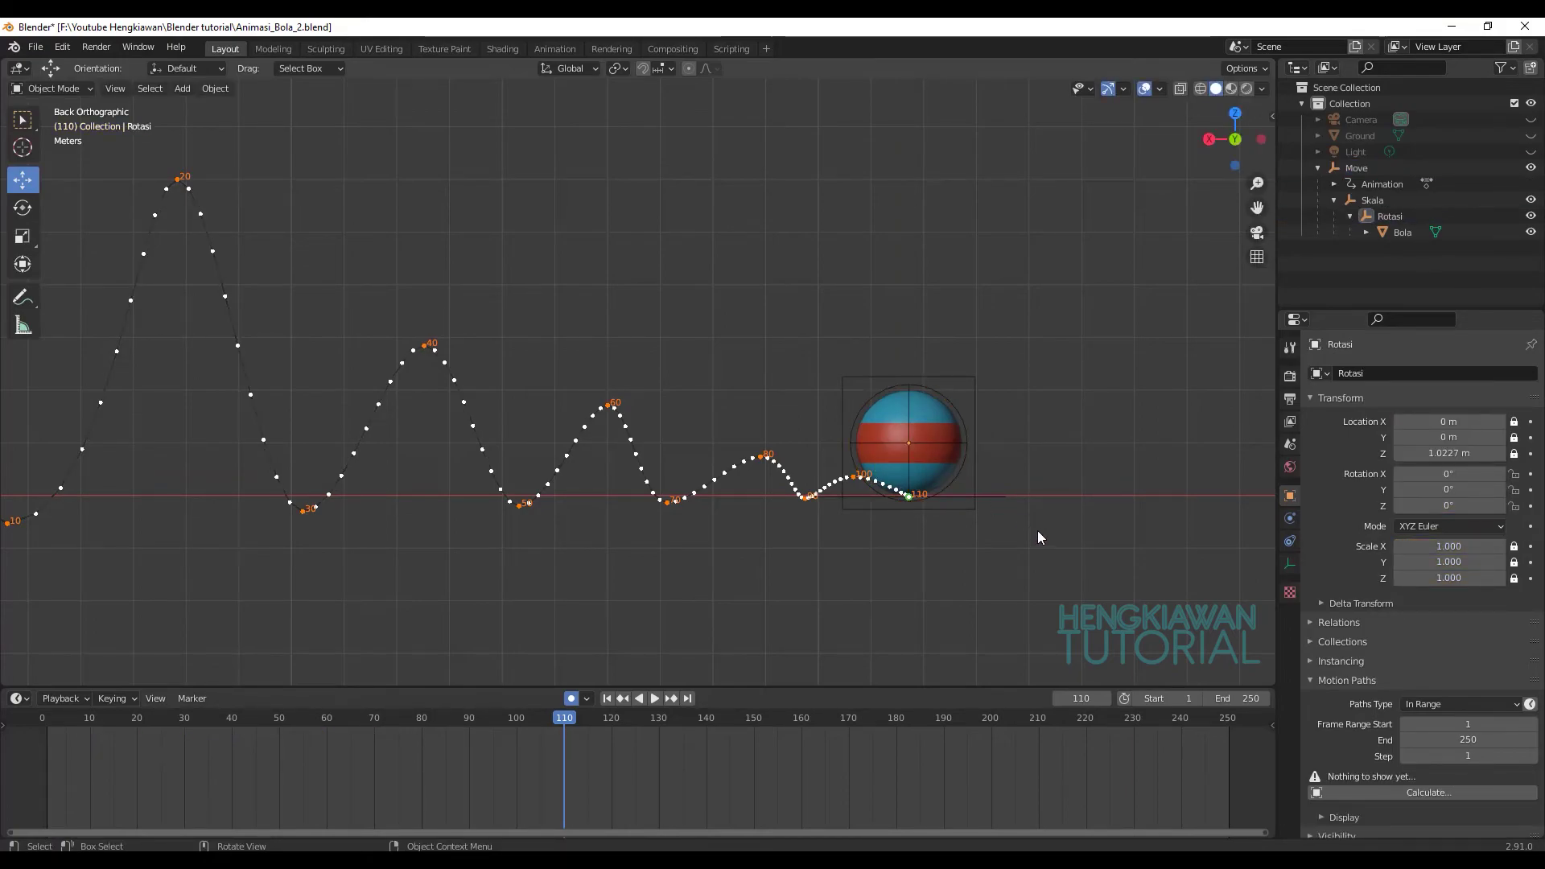
left_click(996, 495)
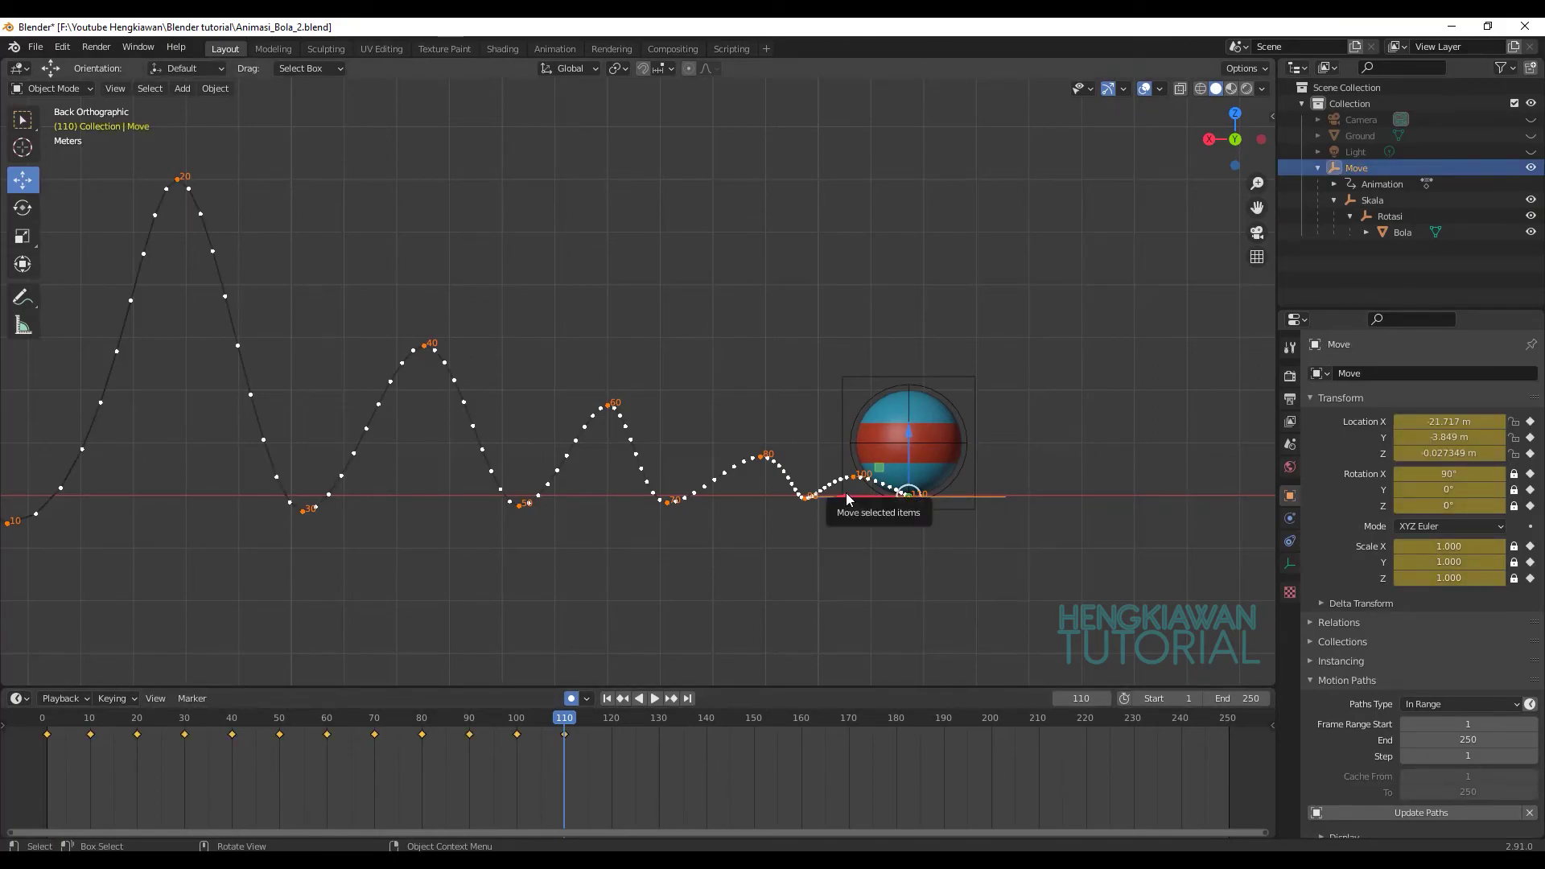
left_click_drag(843, 497, 834, 494)
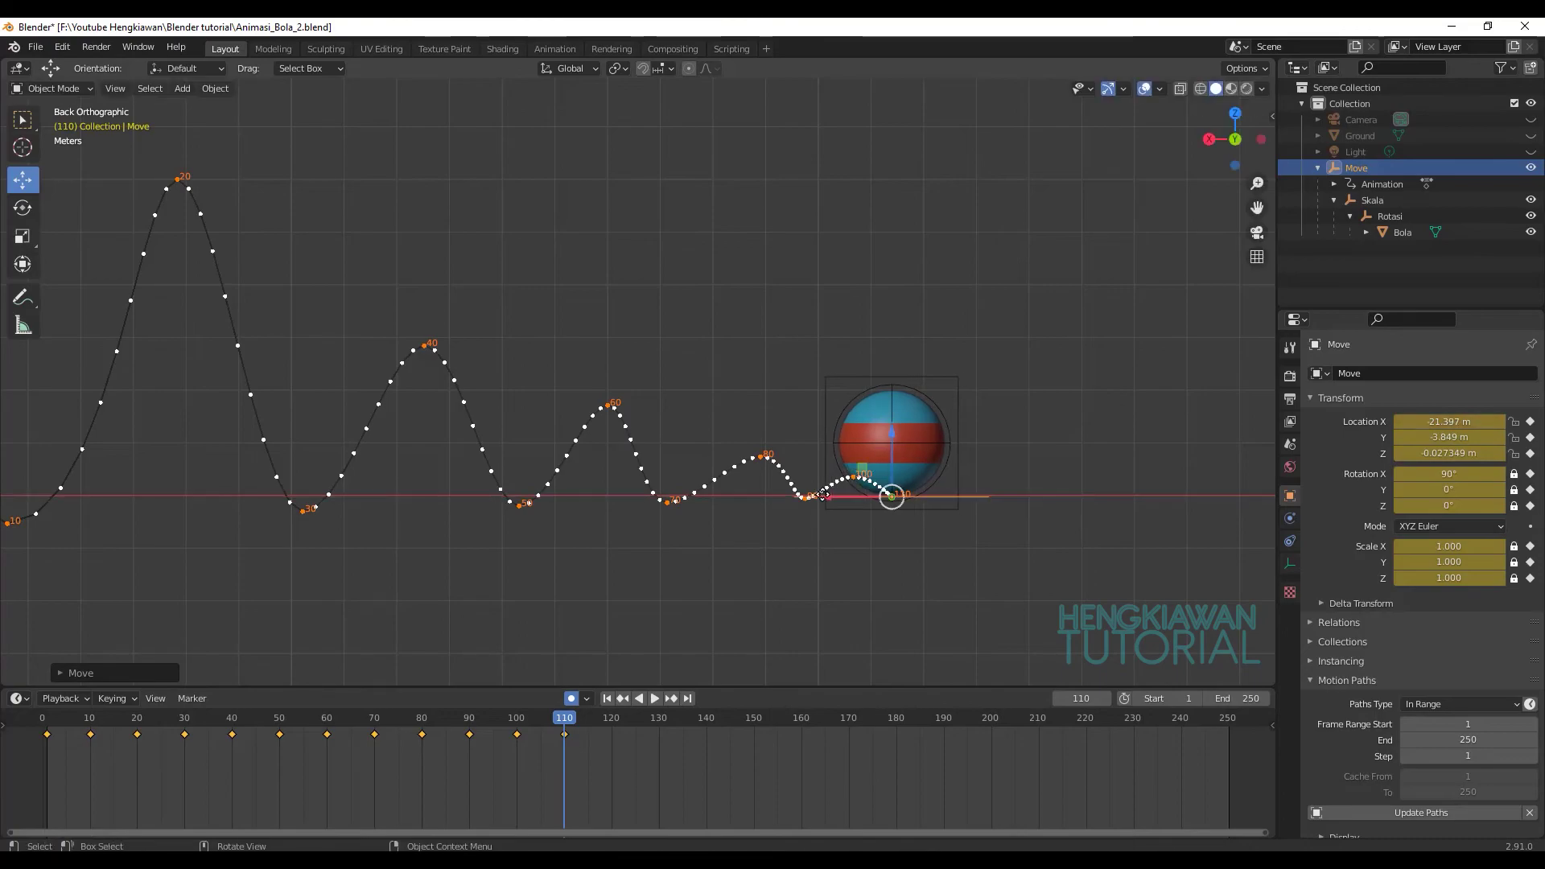
key("space")
left_click_drag(576, 729, 708, 736)
- Roll the ball along X to rest at X −28.919 m at frame 140
scroll(909, 503, "down", 2)
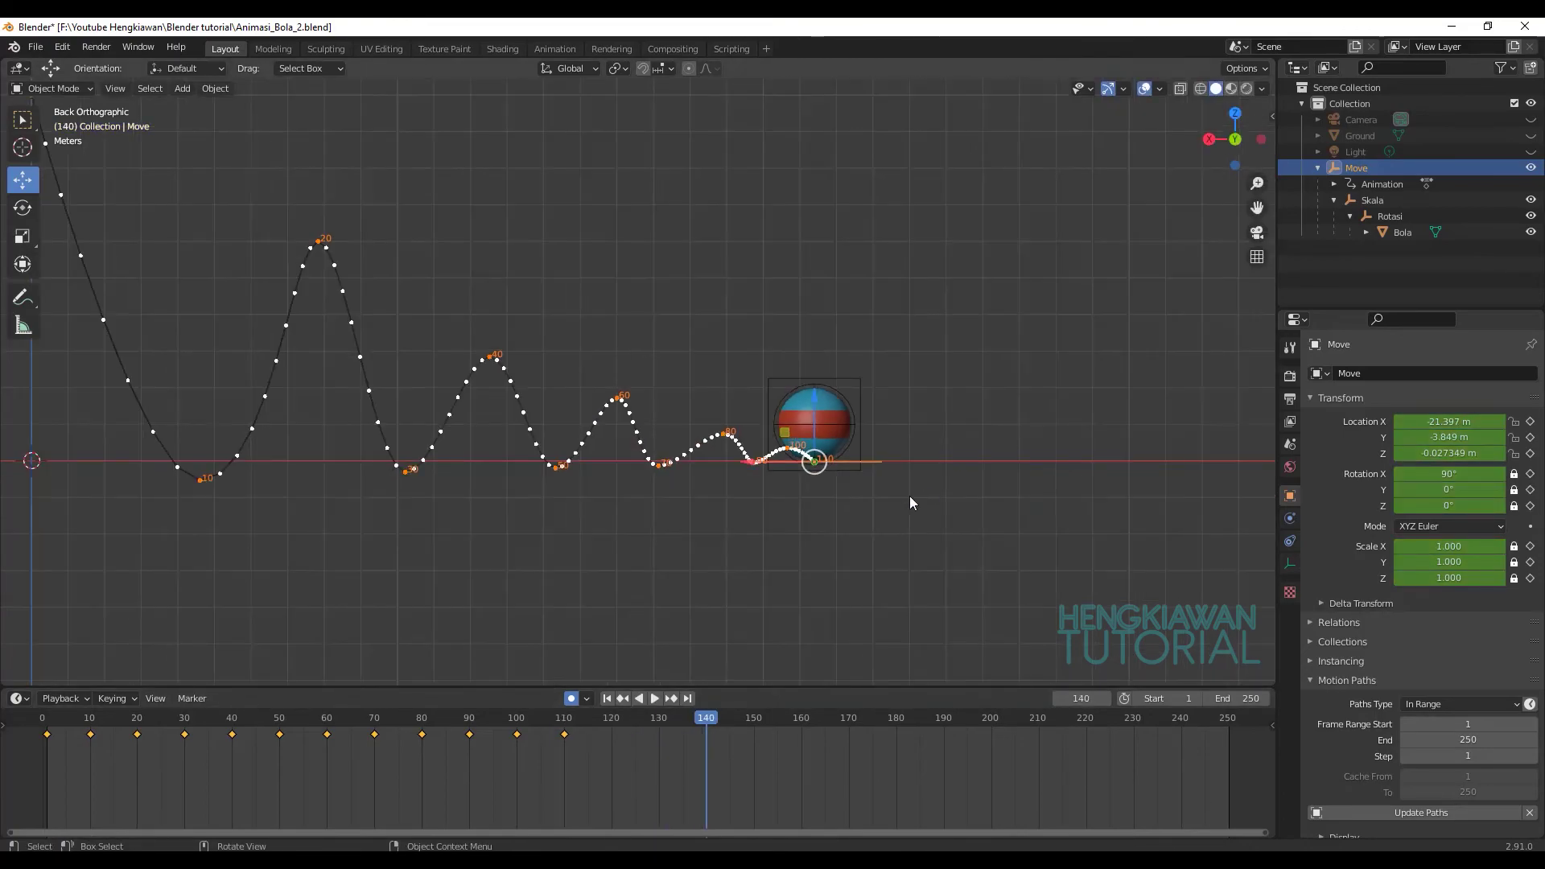
key("g")
key("x")
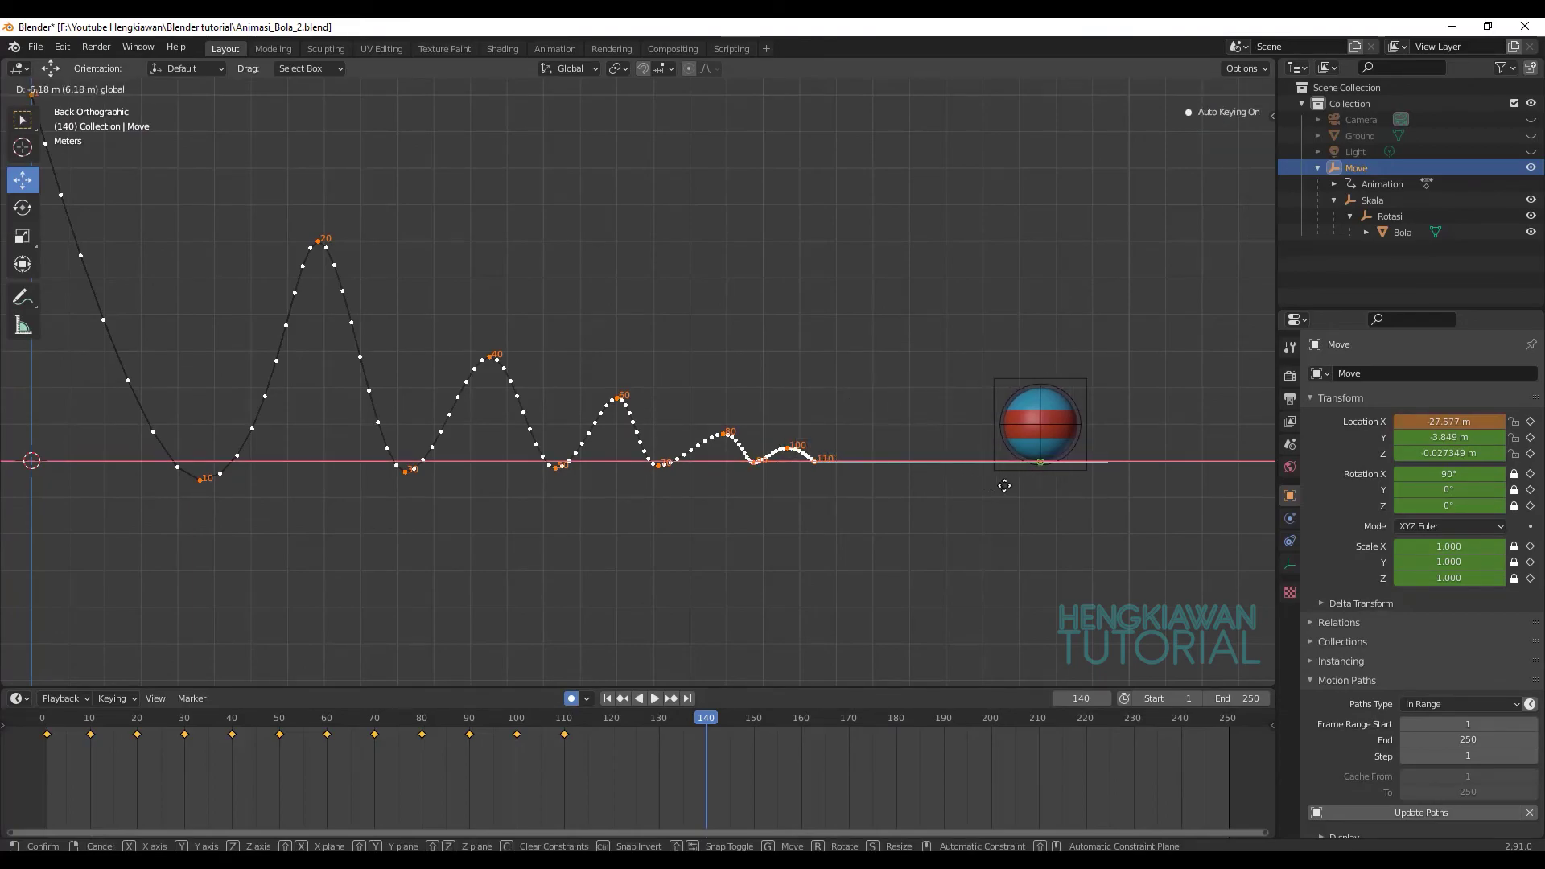
left_click(1031, 489)
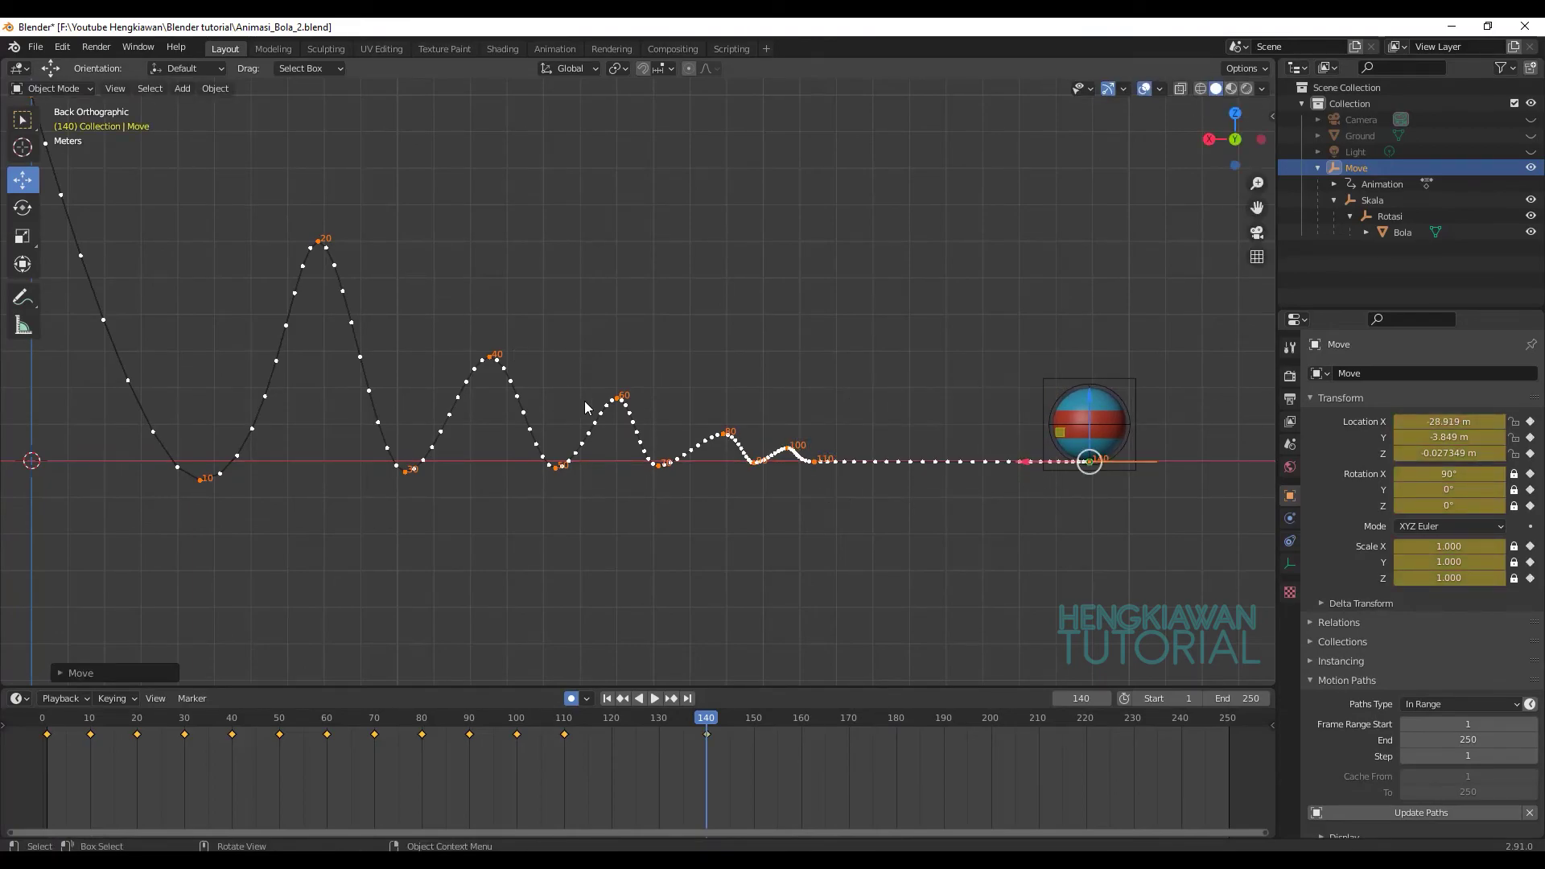
- Save the file and set the scene's end frame to 150
scroll(611, 414, "down", 2)
key("ctrl+s")
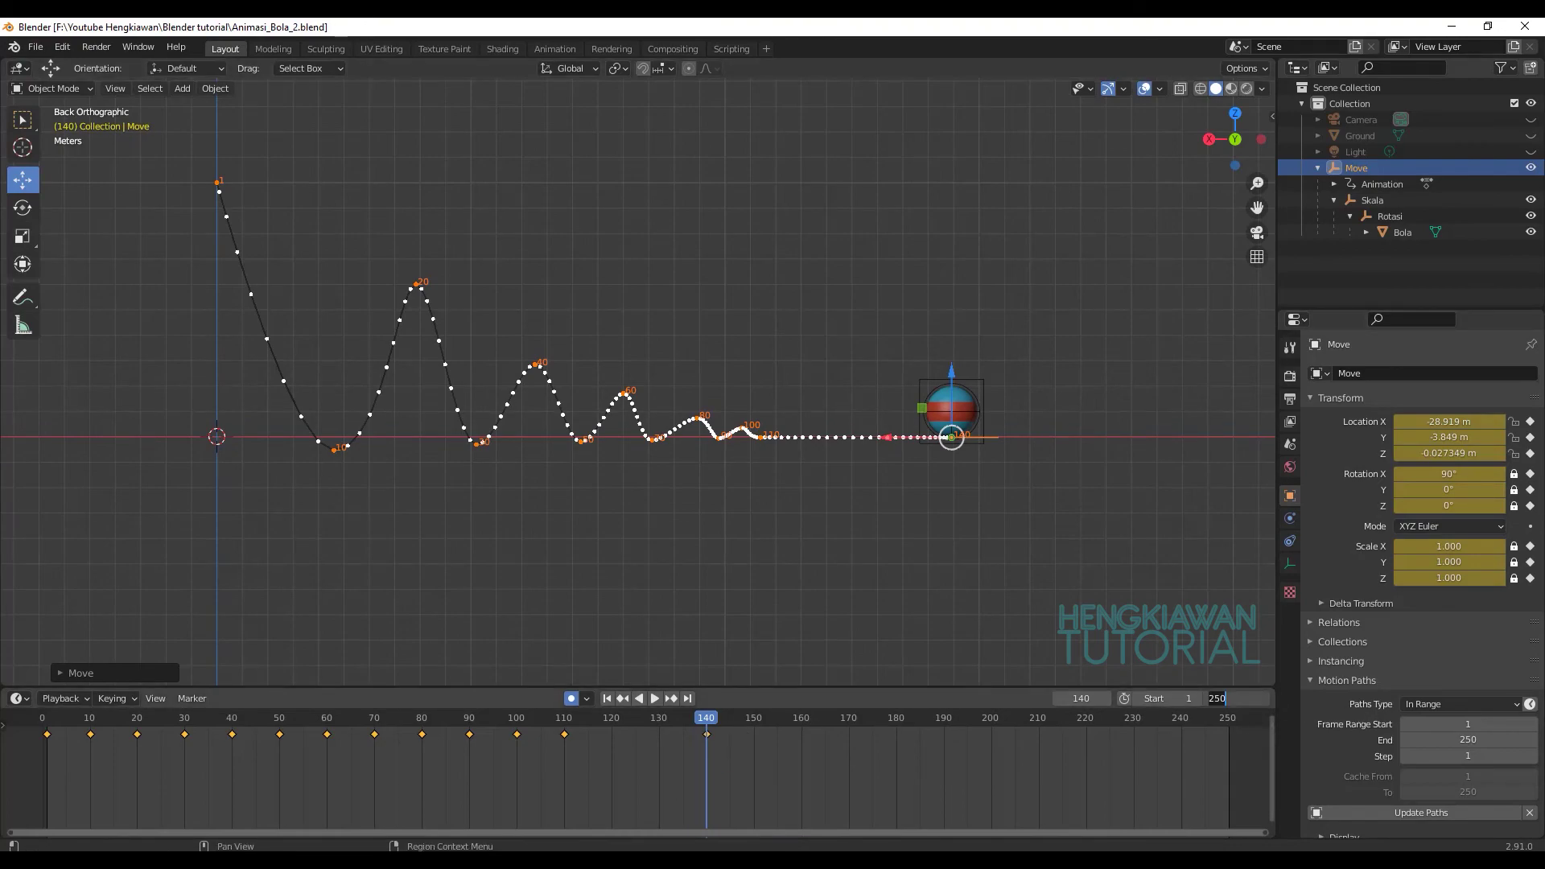
type("150")
key("Return")
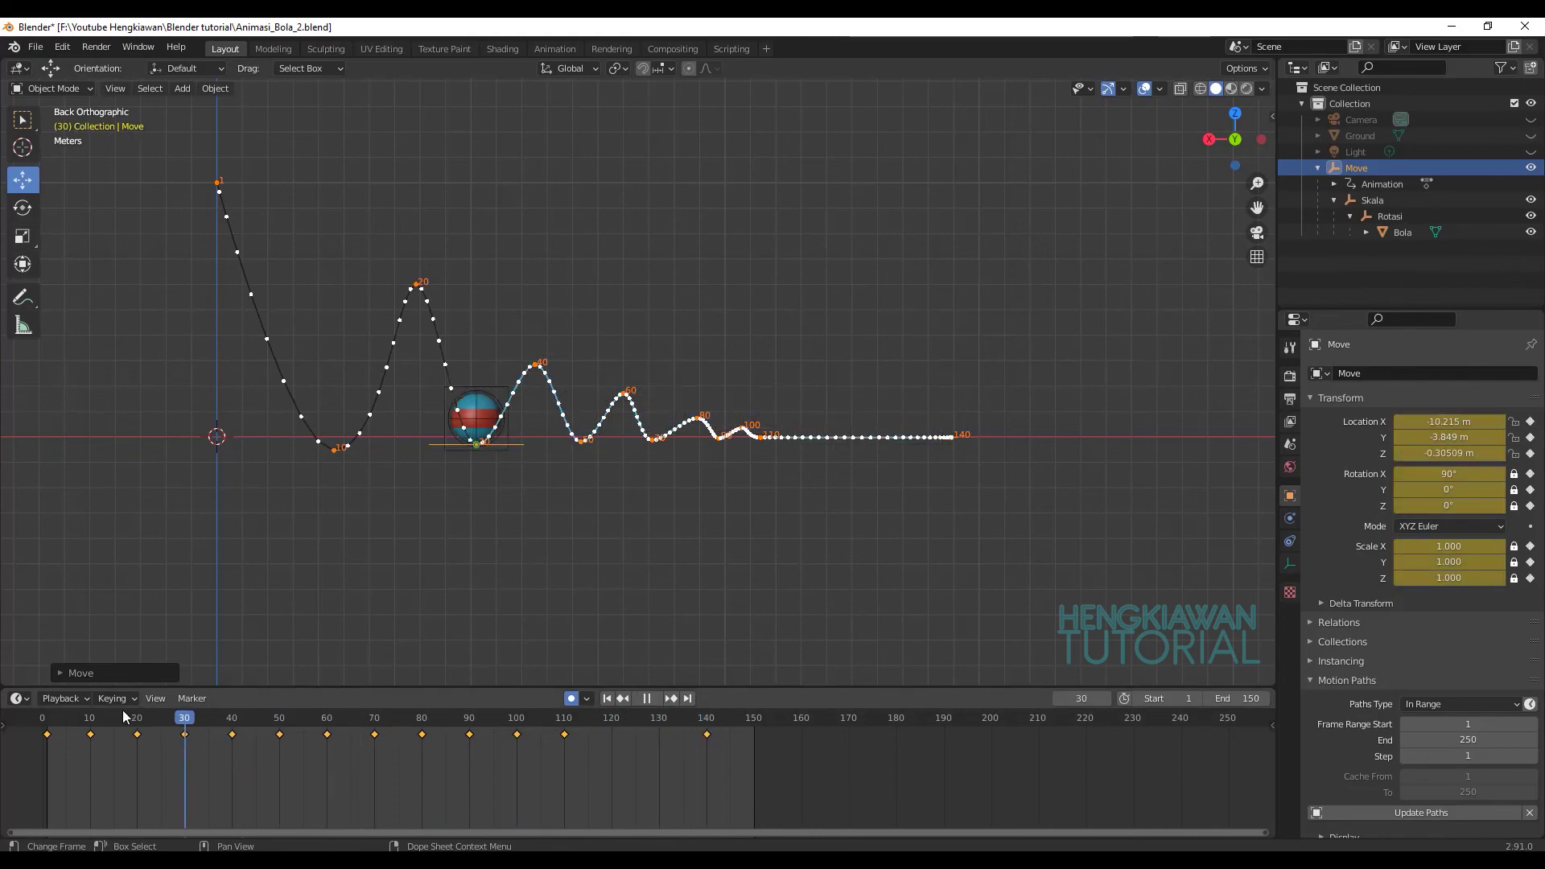
- Rewind to frame 1 and play through the bounce-and-roll animation
left_click_drag(700, 718, 43, 719)
left_click(639, 698)
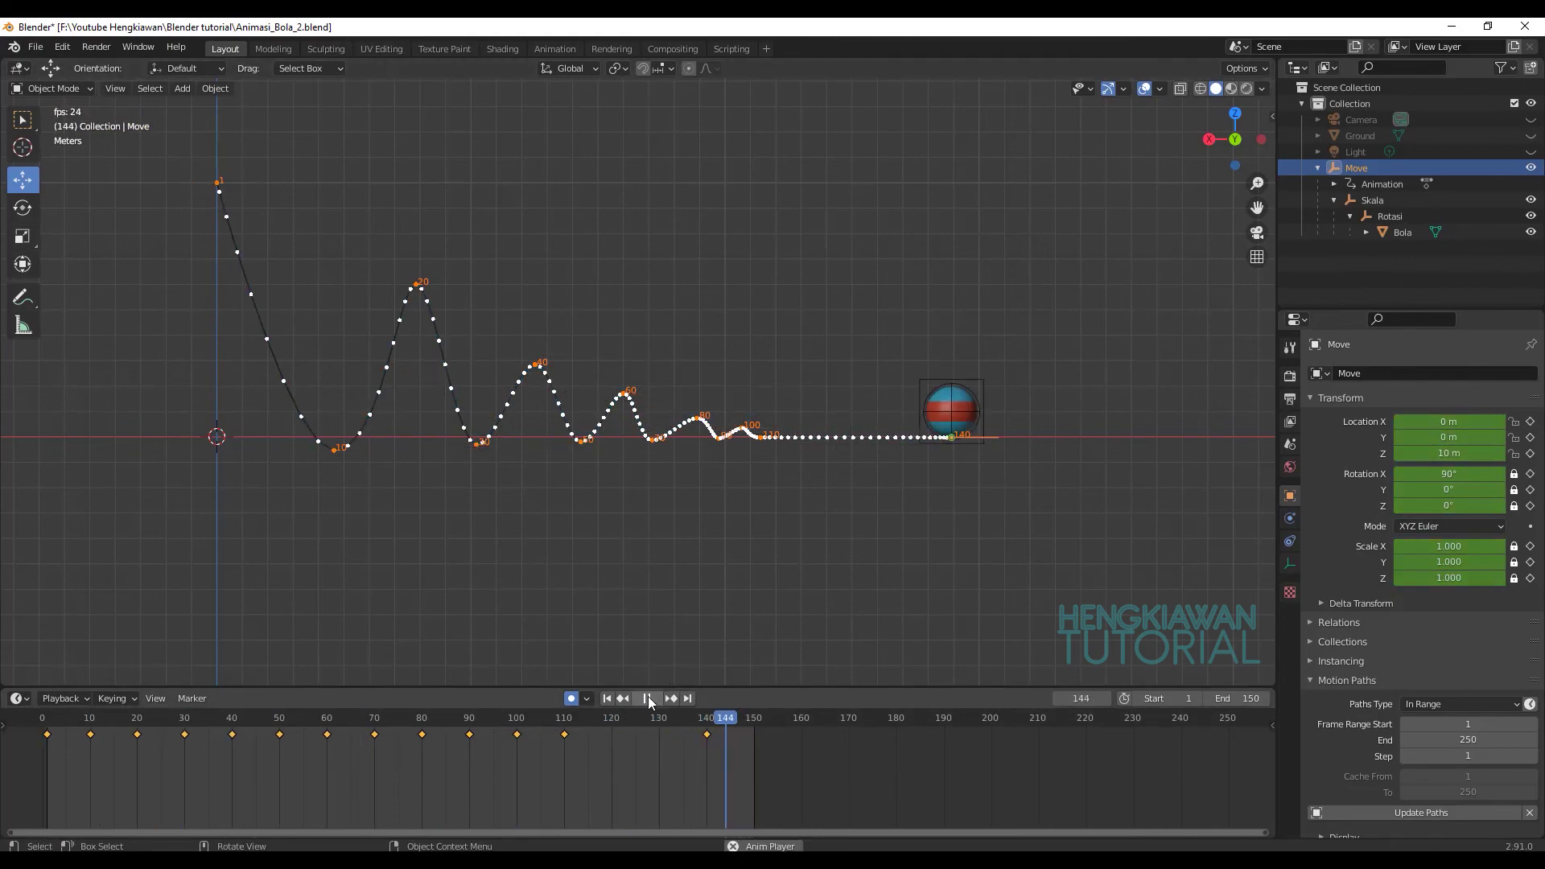
key("shift+Left")
left_click(653, 698)
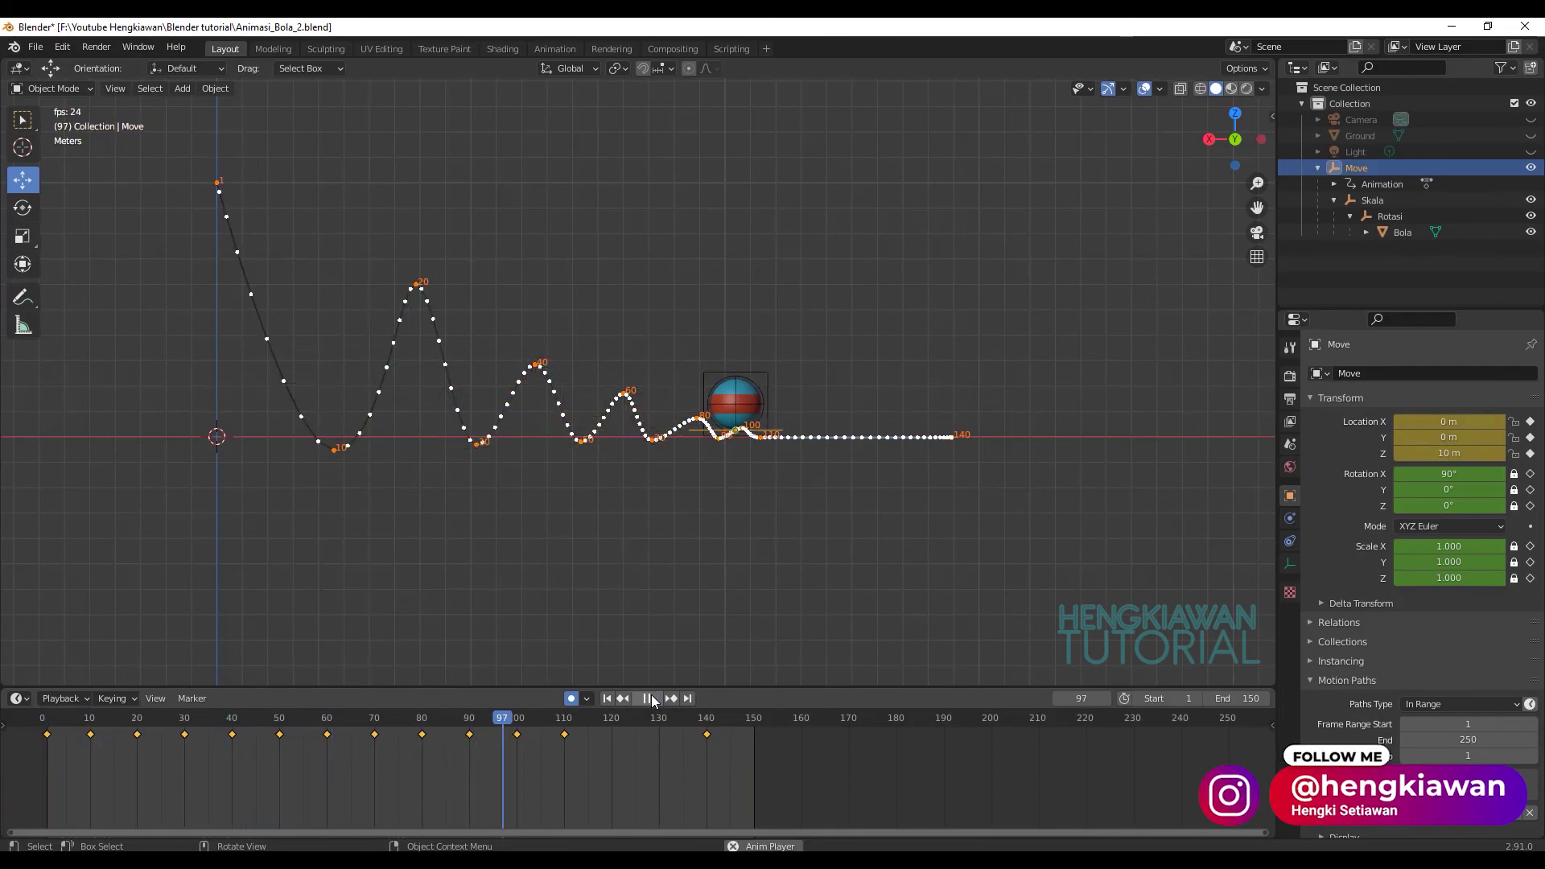
left_click(647, 698)
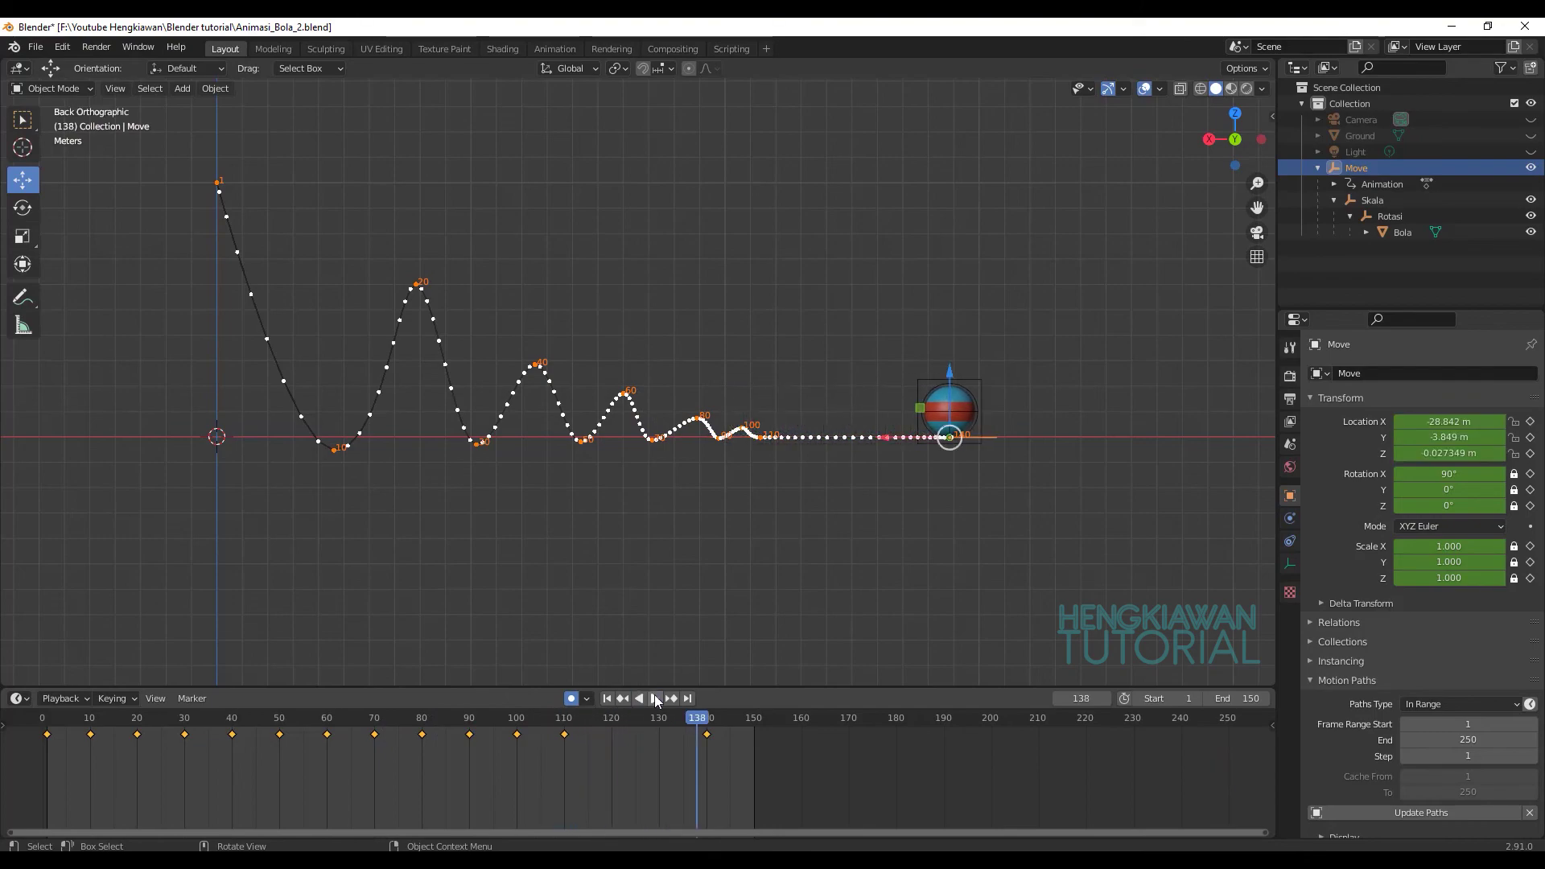
- Pull the frame-140 resting spot back to X −27.621 m and replay from the start
scroll(872, 510, "up", 2)
left_click_drag(704, 722, 709, 718)
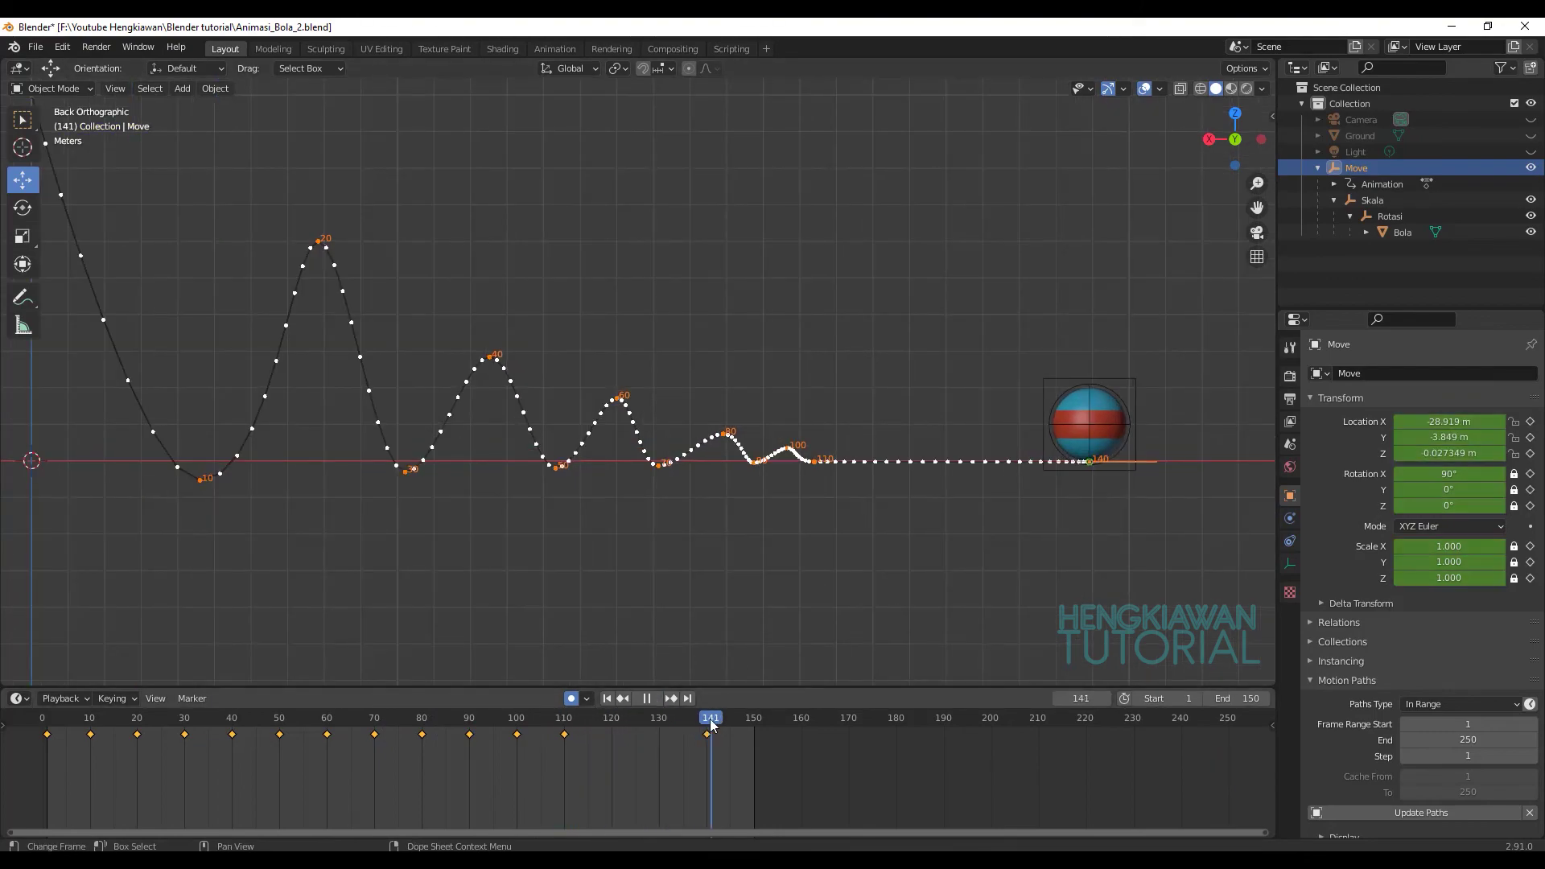
key("space")
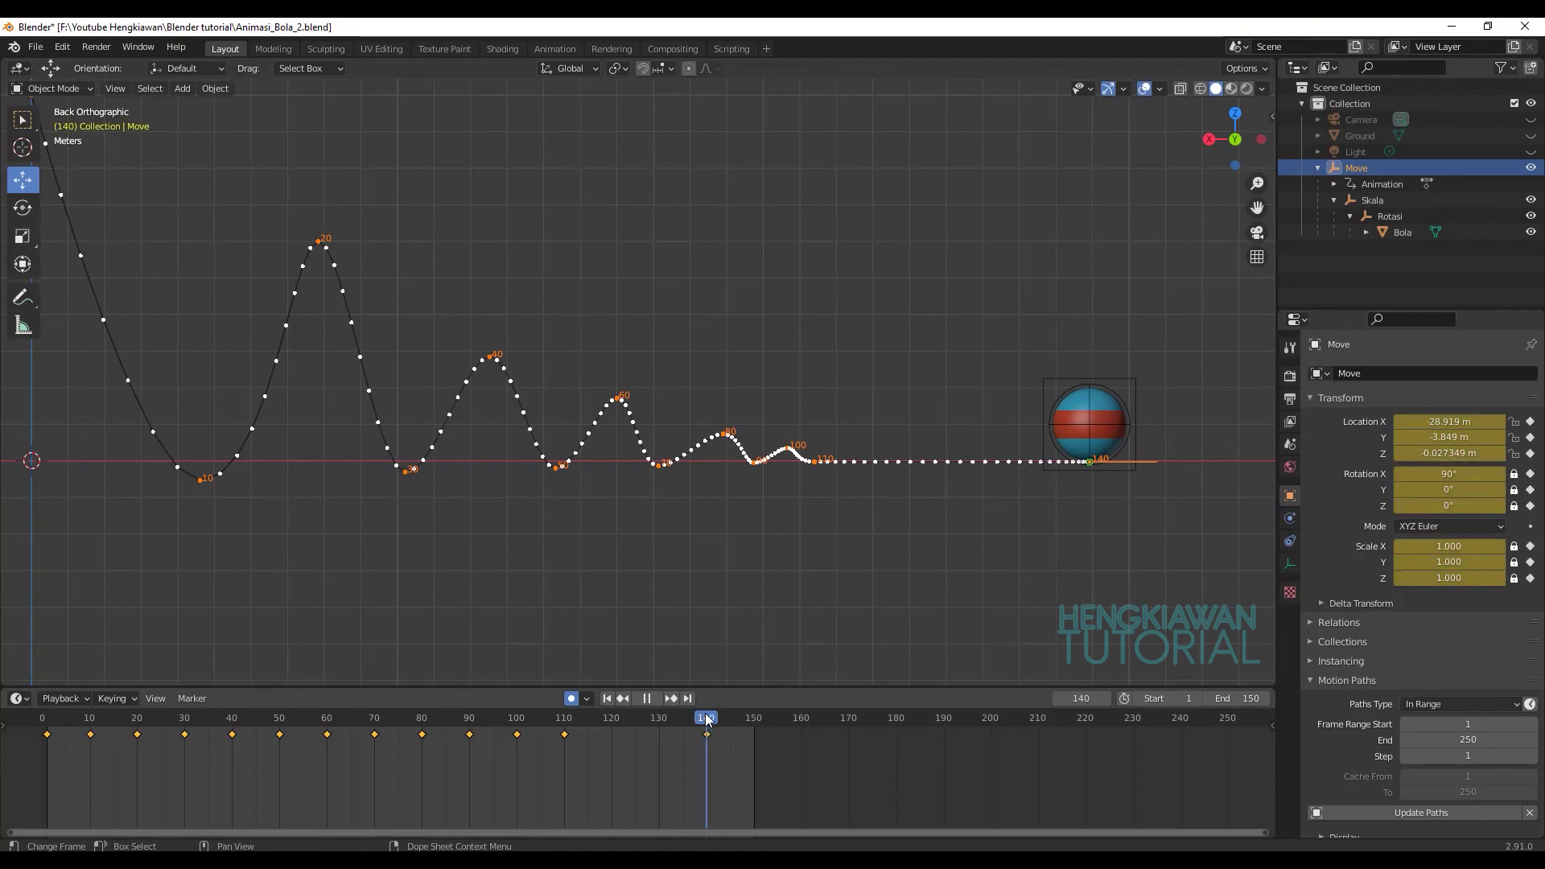
key("Escape")
left_click_drag(1024, 467, 975, 467)
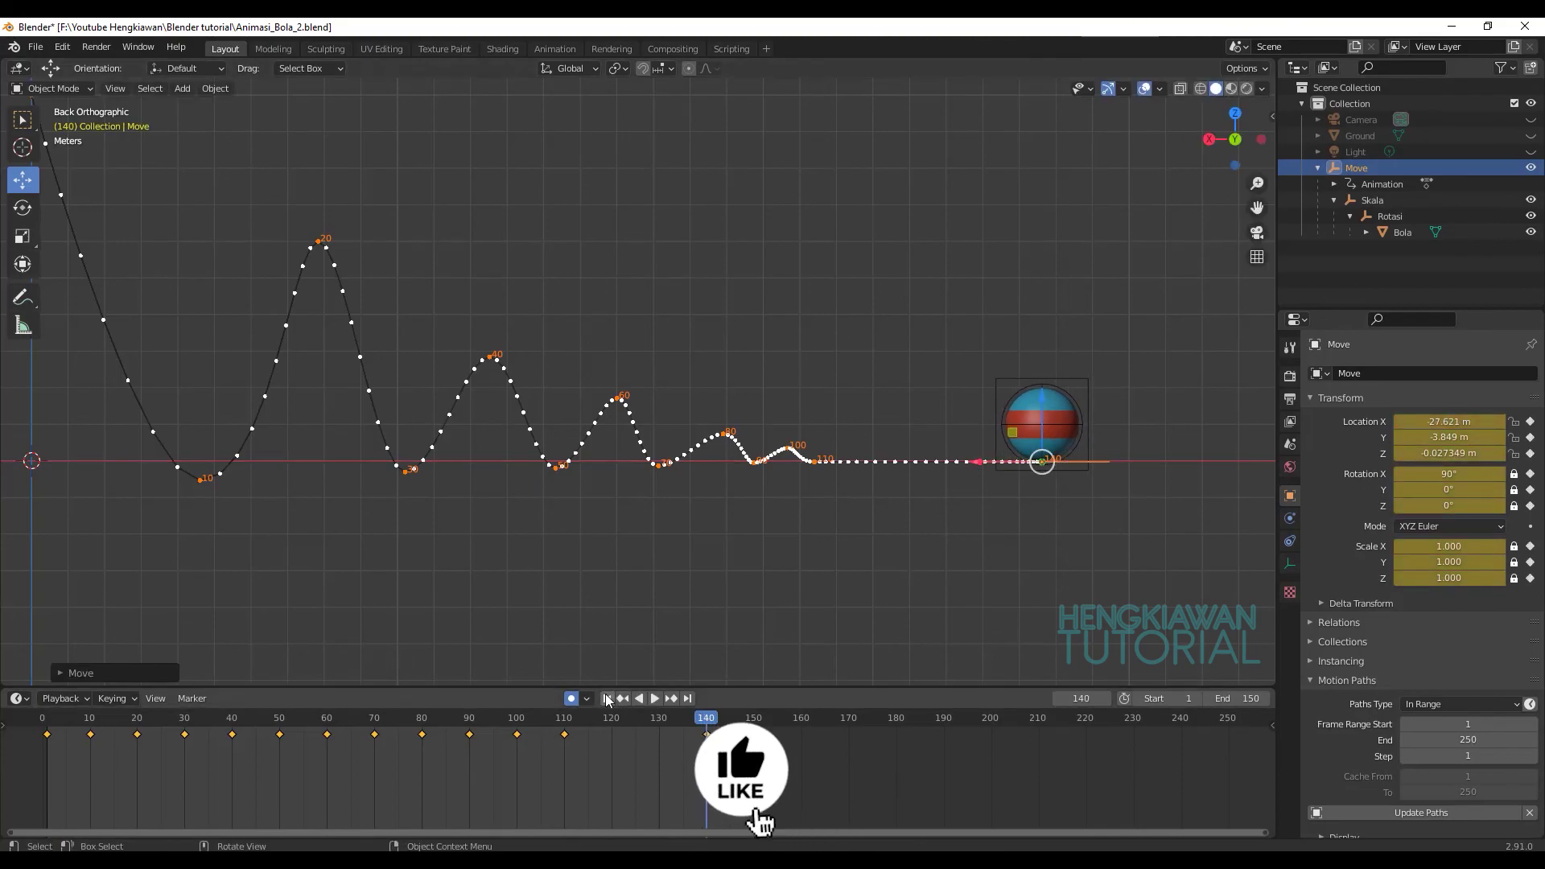
left_click(607, 697)
left_click(653, 699)
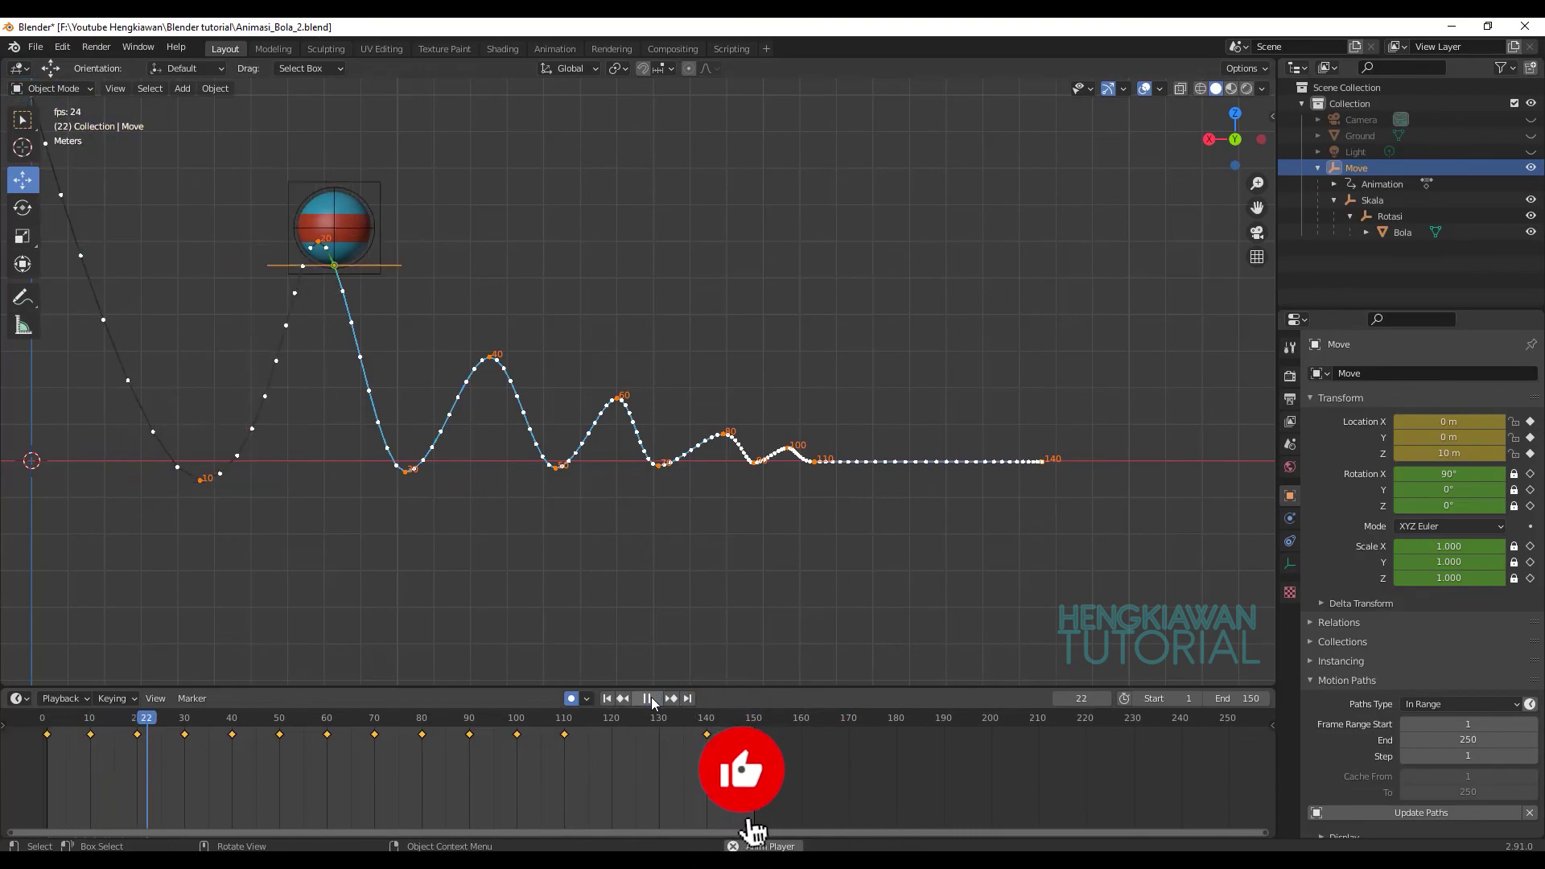